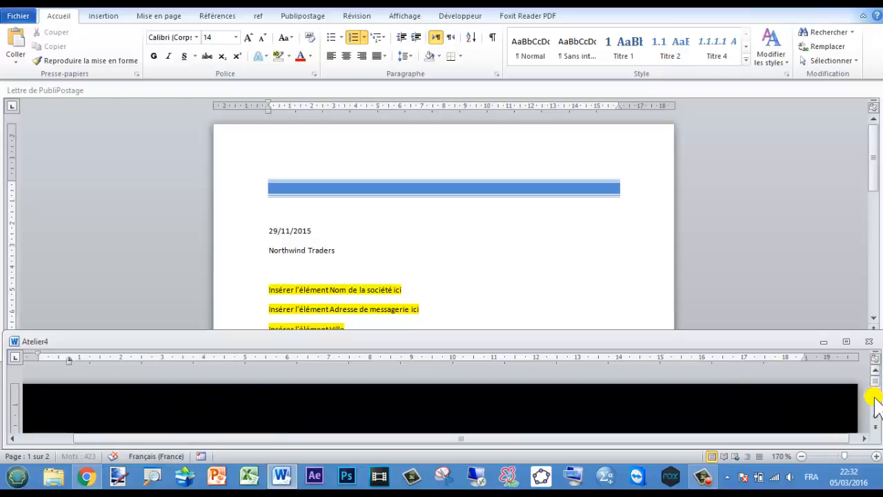
Step: Save a copy of the Lettre de PubliPostage document in the Documents library under the name lettre1
scroll(876, 404, "down", 5)
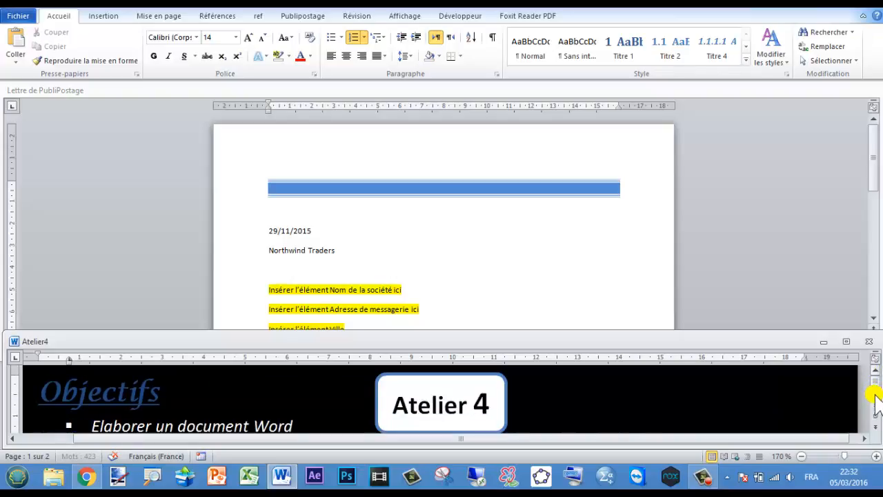
scroll(875, 399, "down", 8)
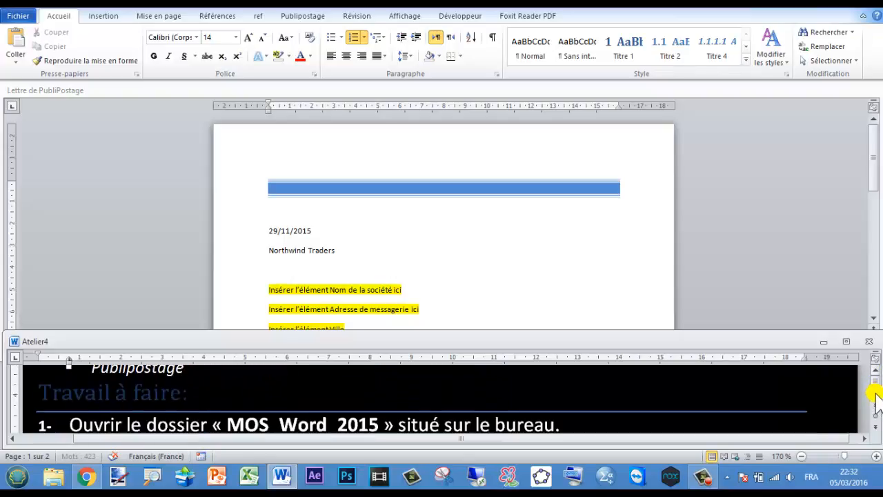
scroll(875, 398, "down", 1)
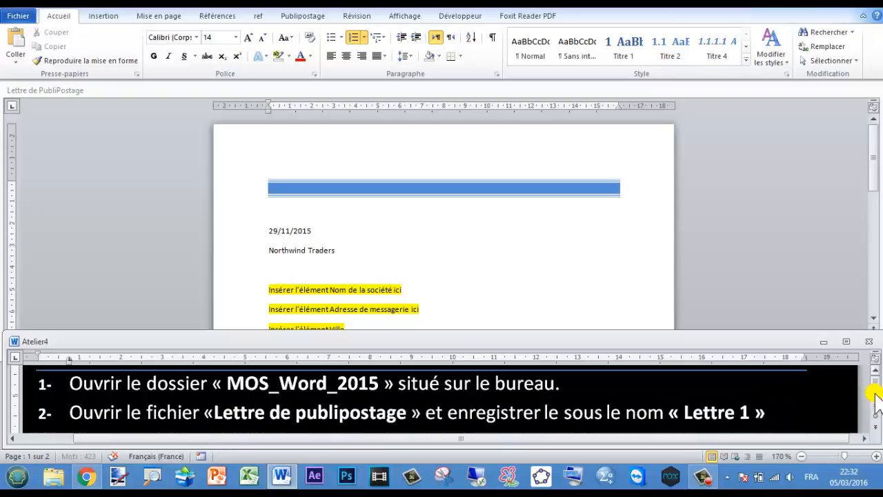
scroll(876, 399, "down", 1)
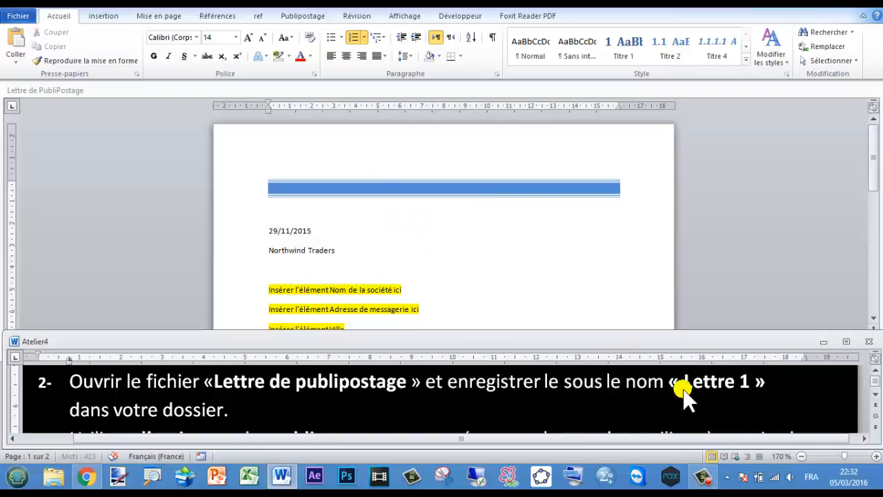
left_click(528, 249)
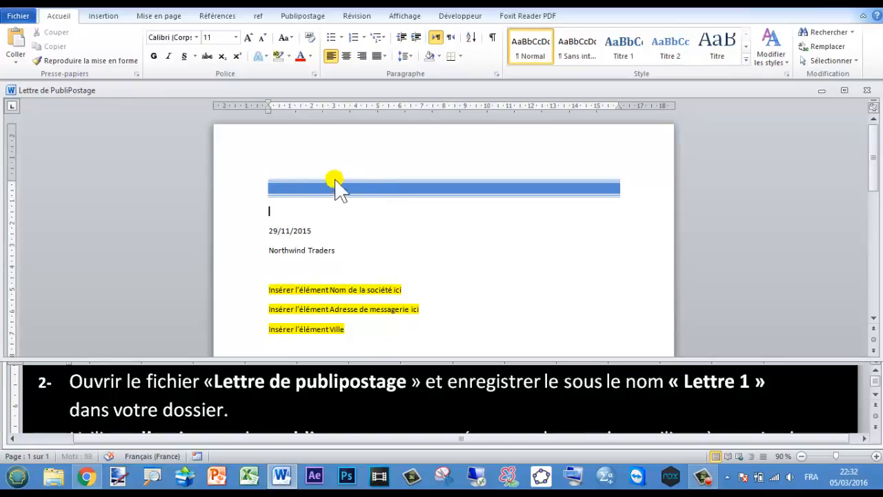
left_click(19, 16)
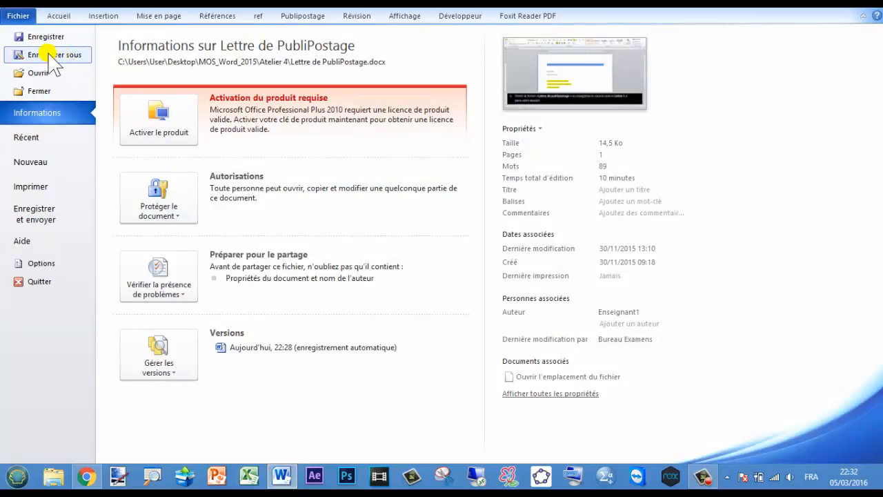
left_click(34, 55)
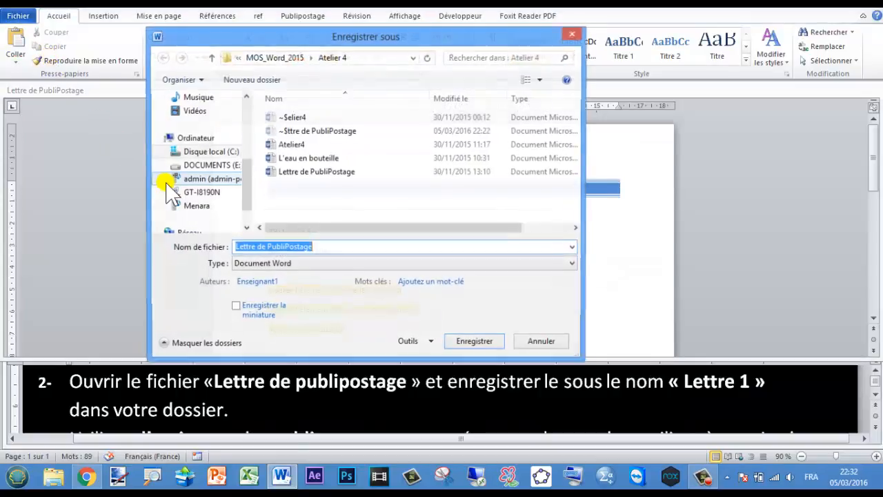
left_click_drag(249, 192, 251, 137)
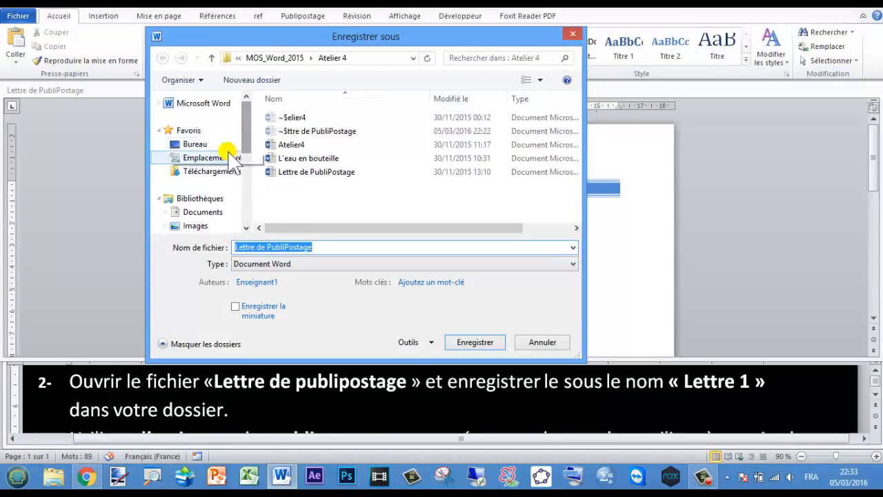
left_click(207, 213)
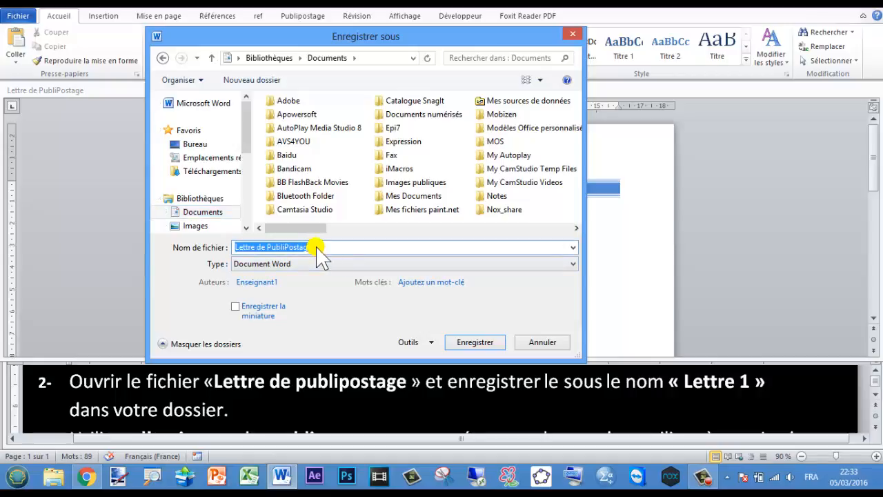
type("lettre1")
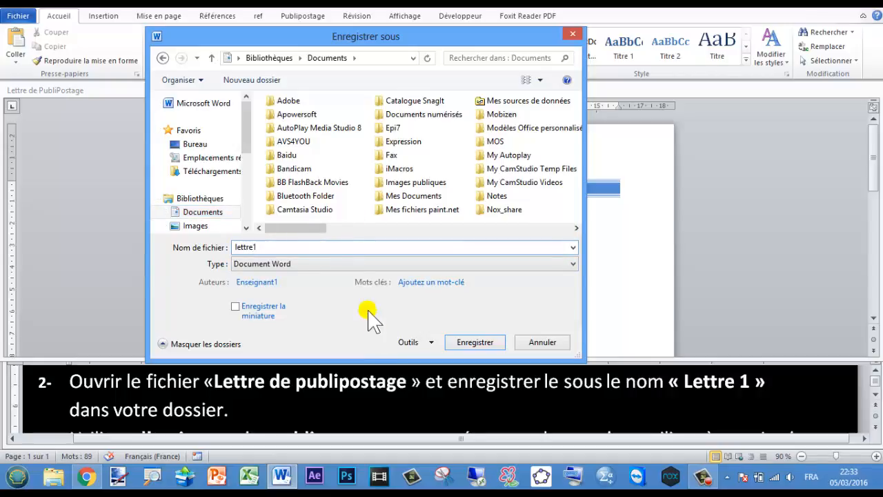
left_click(476, 345)
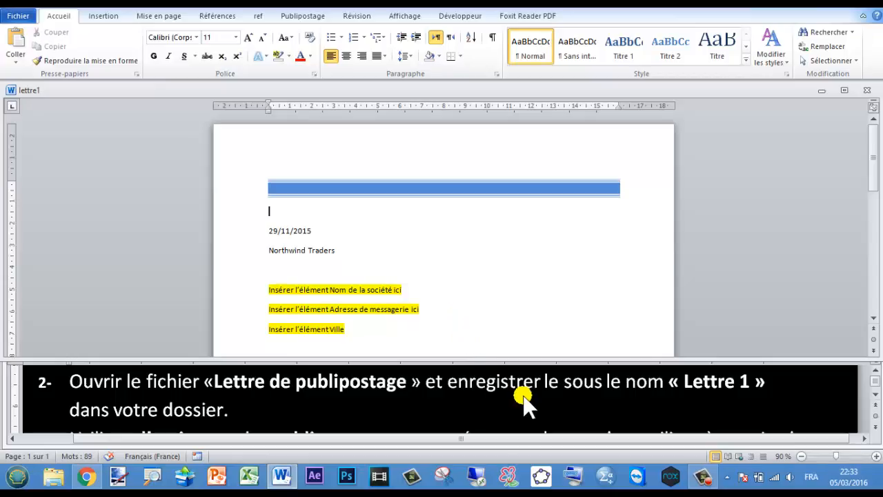
Step: Start the step-by-step mail merge wizard for lettre1, keeping Lettres as document type and the current document as the base
left_click(877, 400)
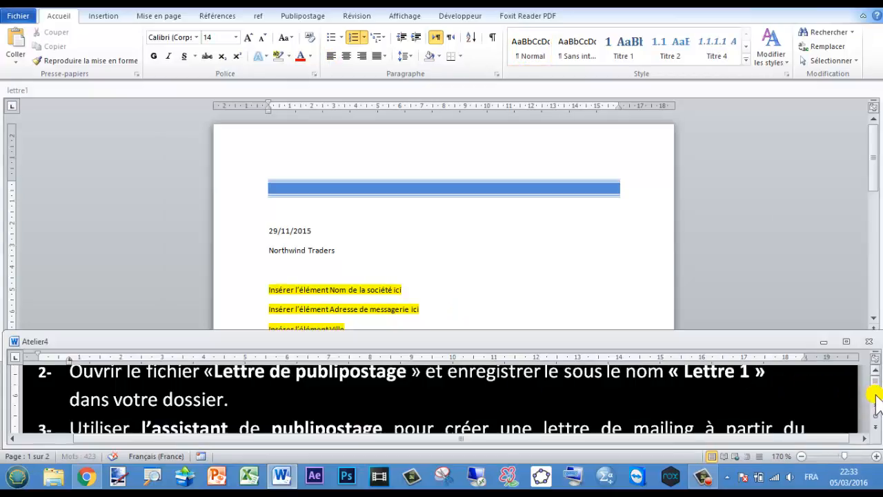
scroll(876, 401, "down", 2)
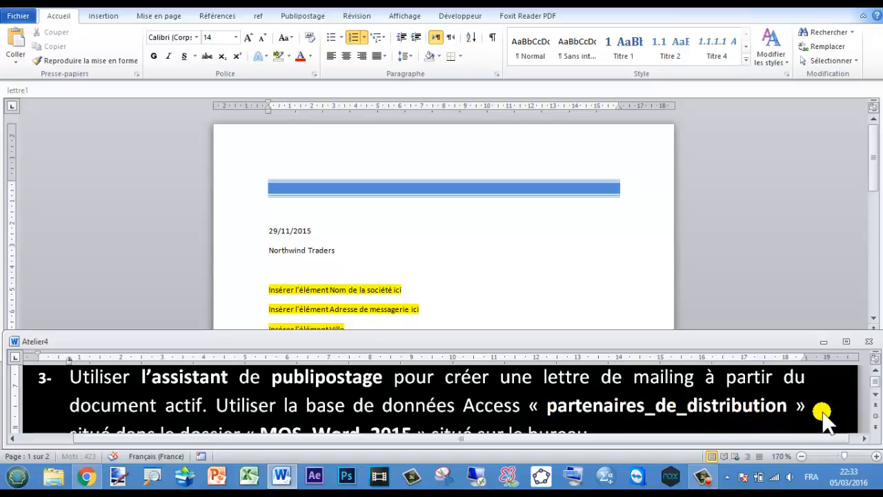
scroll(875, 400, "down", 1)
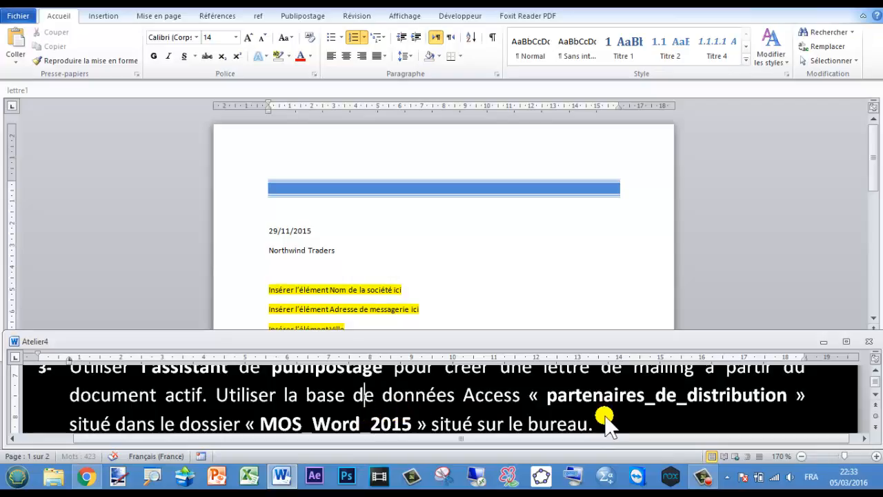
scroll(874, 364, "up", 1)
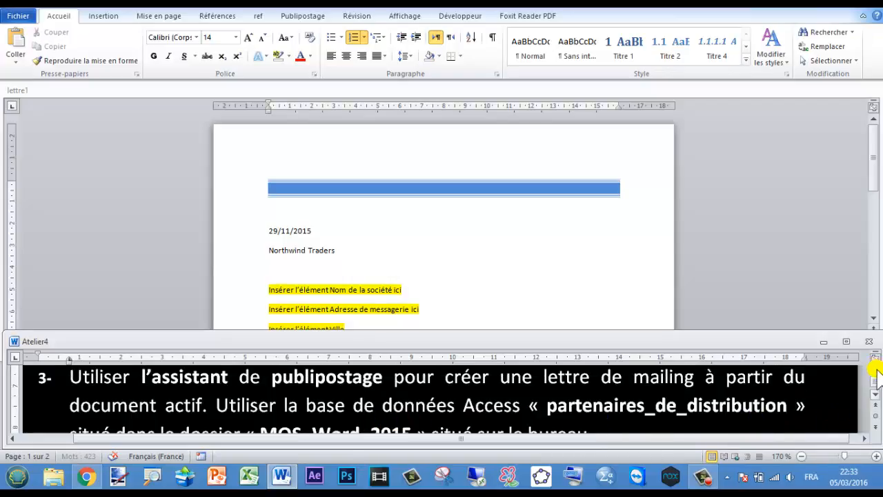
scroll(877, 373, "up", 1)
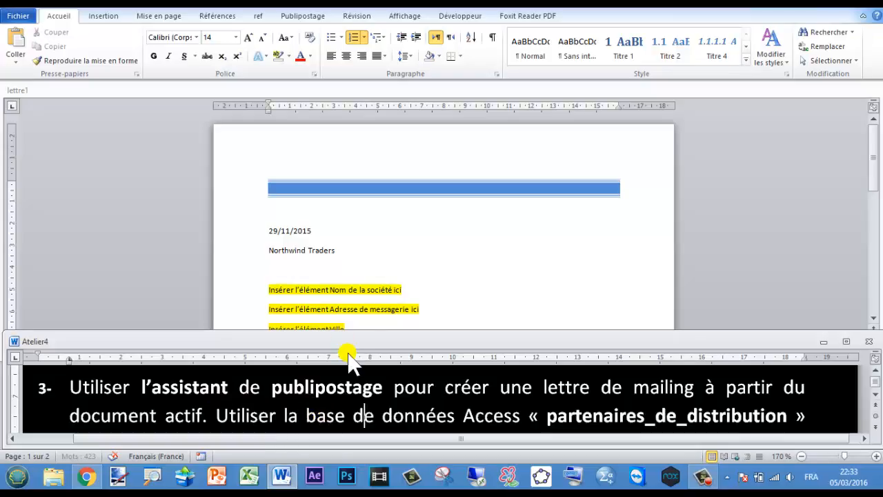
left_click(316, 197)
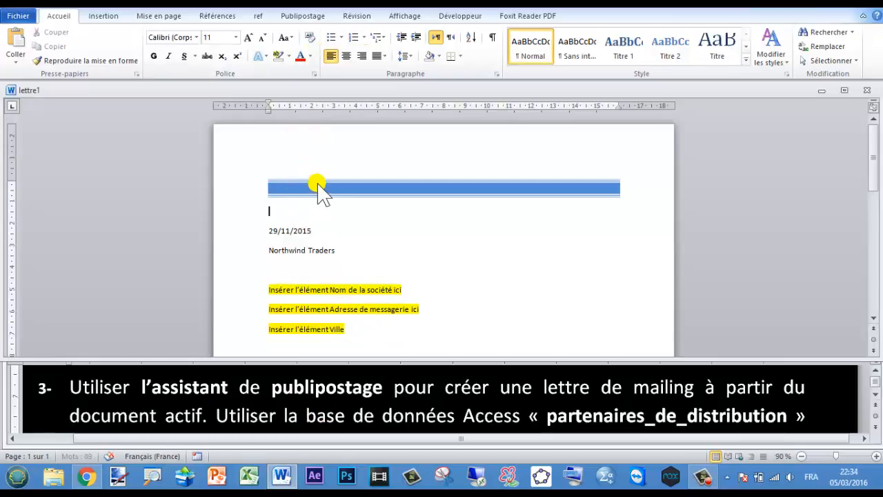
left_click(309, 16)
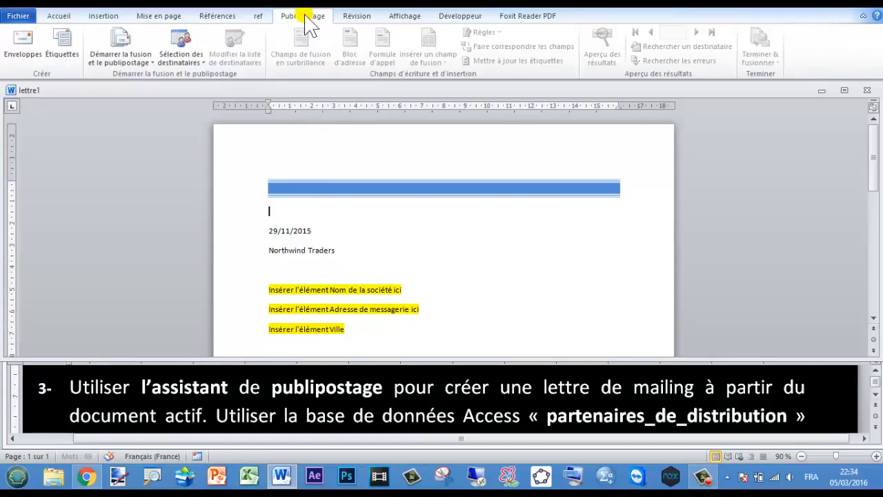
left_click(149, 60)
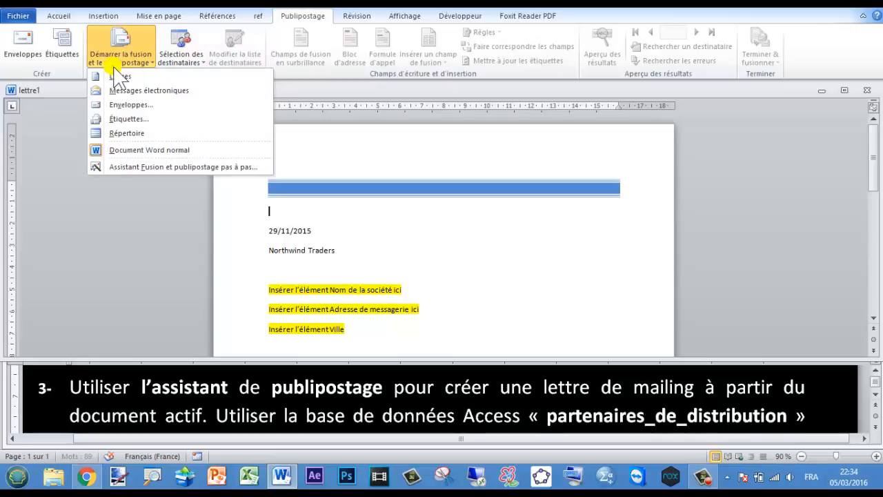
left_click(191, 168)
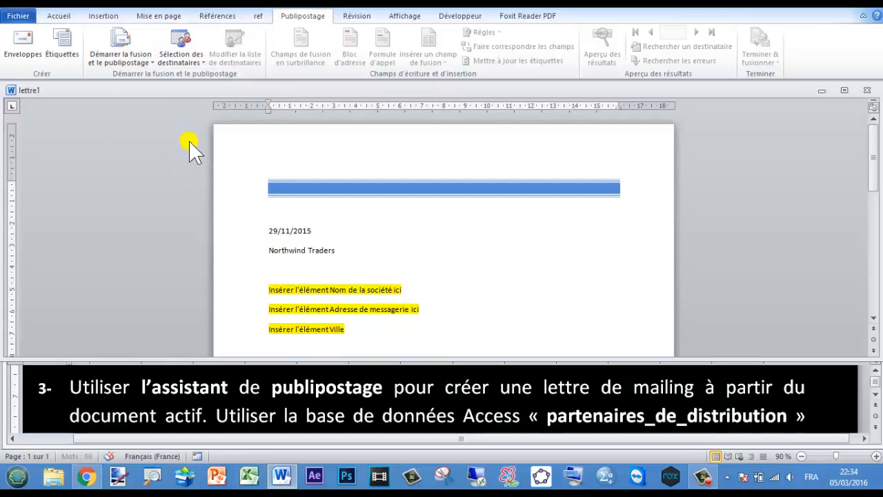
left_click(198, 65)
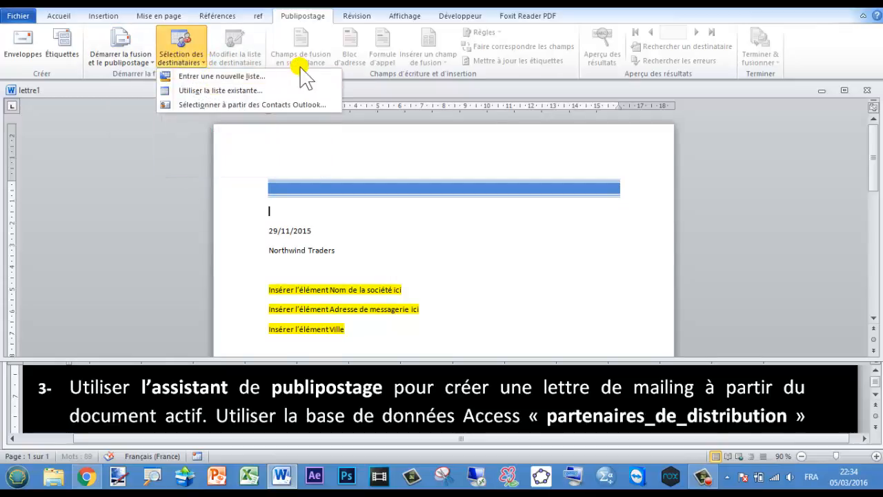
left_click(145, 61)
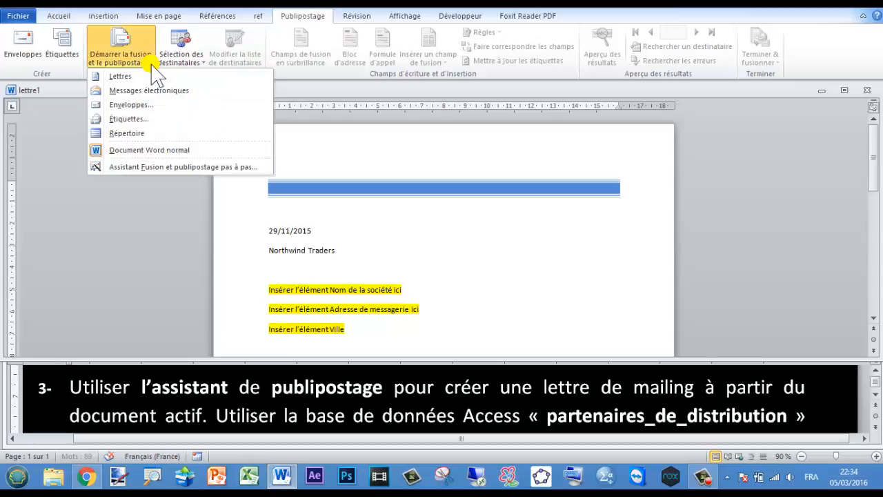
left_click(154, 167)
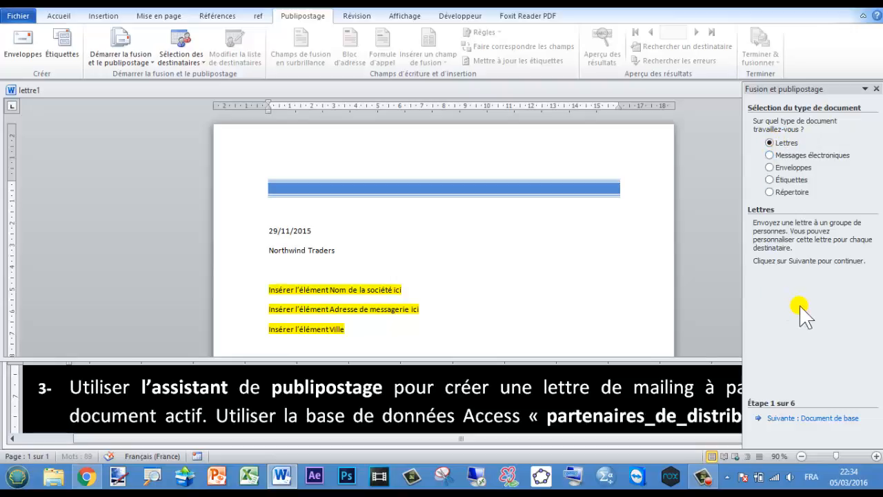
left_click(815, 418)
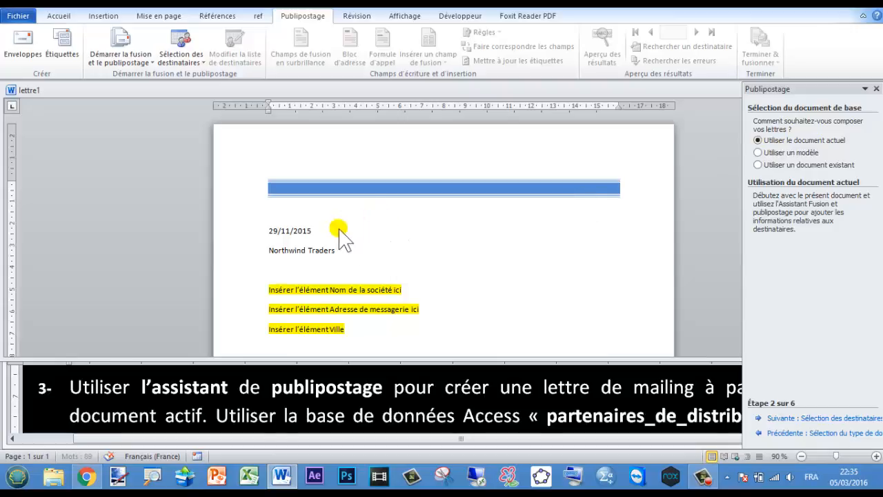
left_click(816, 418)
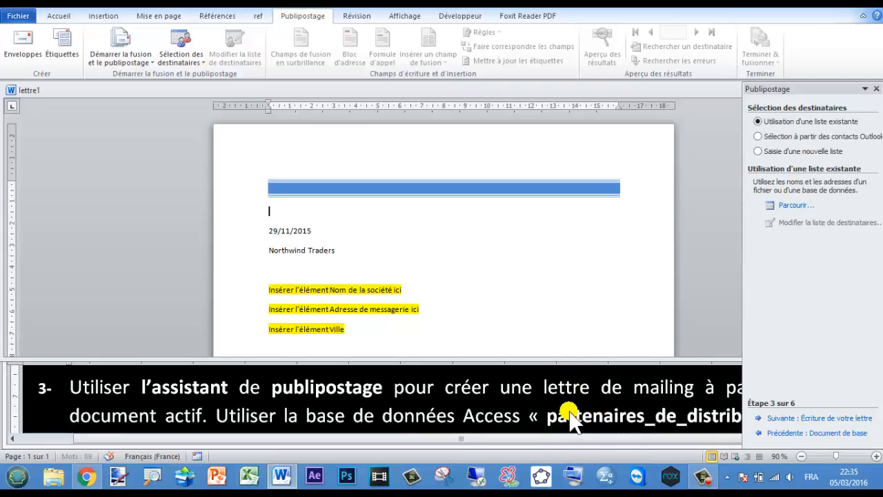
Step: Load the partenaires_de_distribution database from the desktop folder MOS_Word_2015, subfolder Atelier 4, as the existing recipient list
left_click(791, 205)
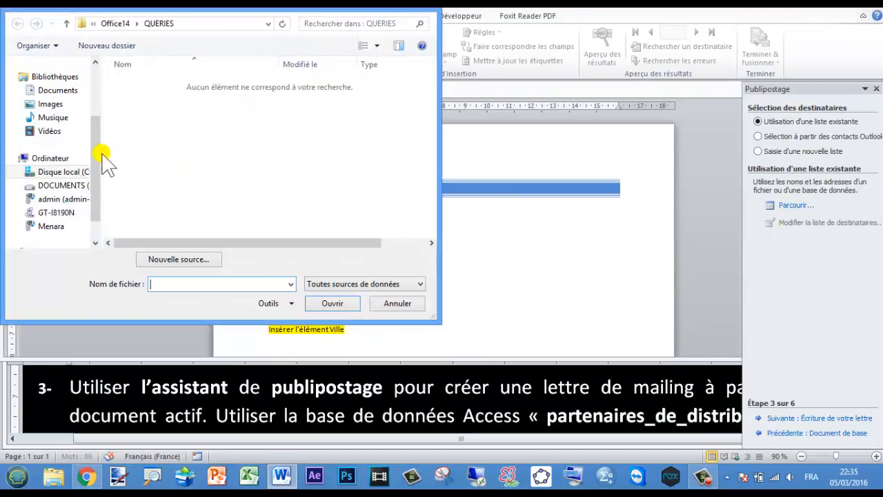
left_click_drag(97, 166, 102, 123)
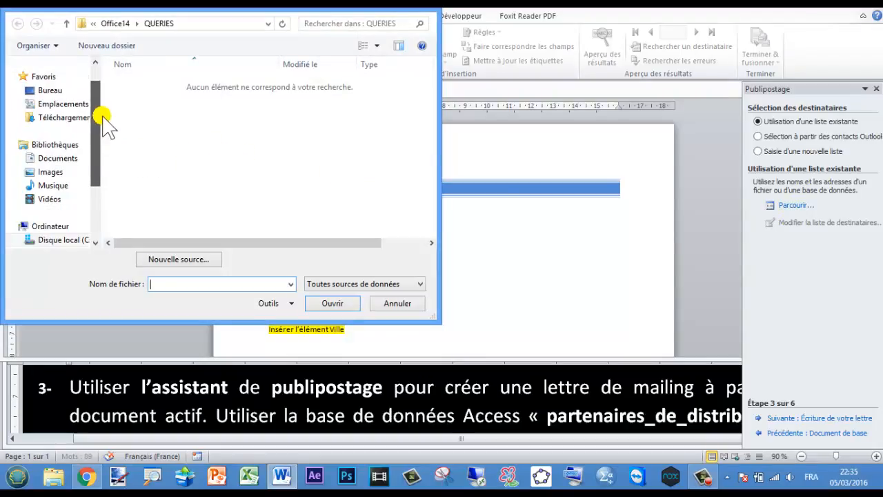
left_click(62, 91)
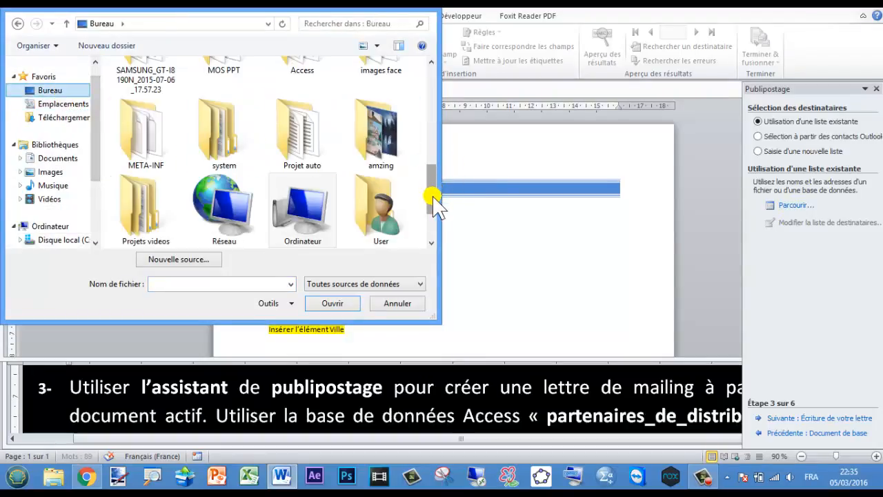
left_click_drag(429, 196, 427, 107)
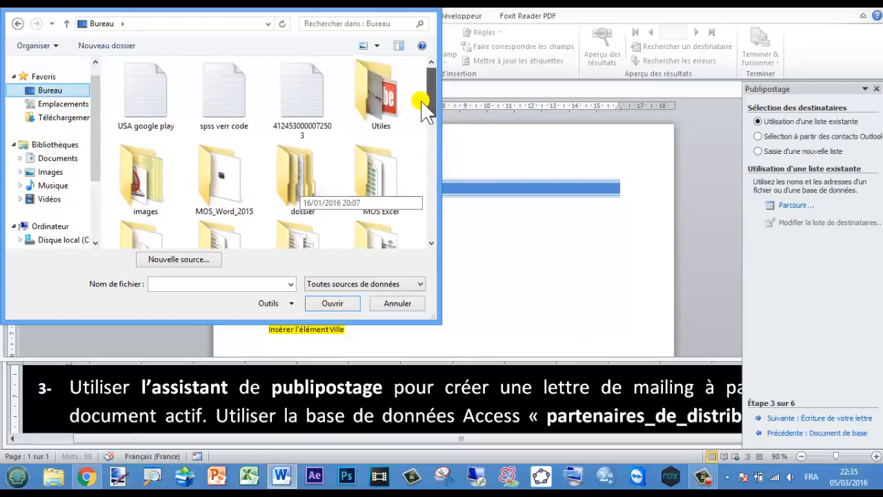
left_click(217, 148)
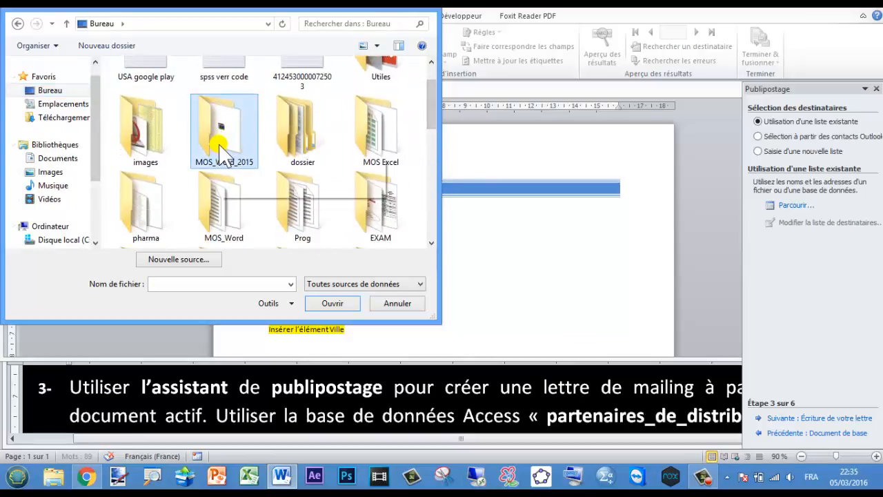
left_click(323, 303)
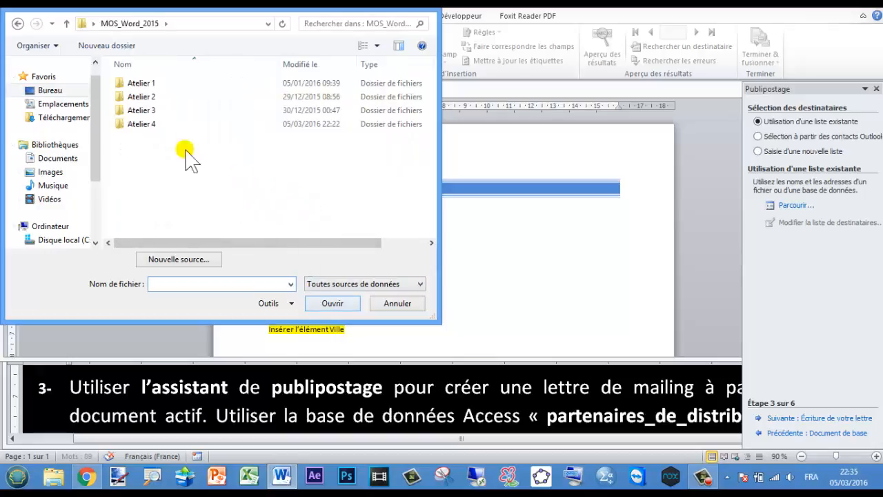
double_click(141, 124)
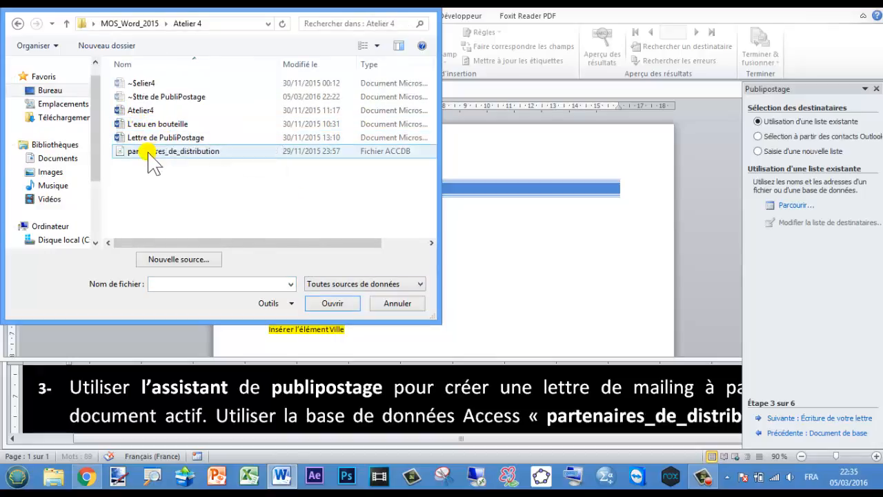
left_click(173, 154)
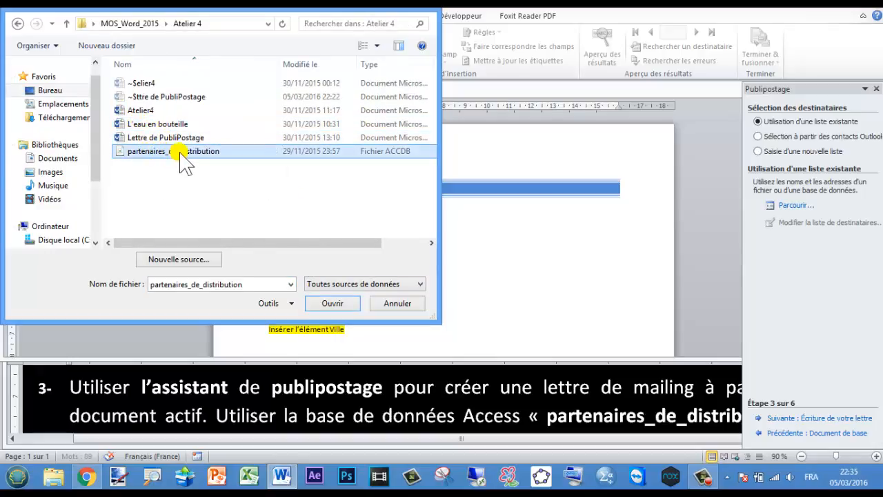
left_click(332, 303)
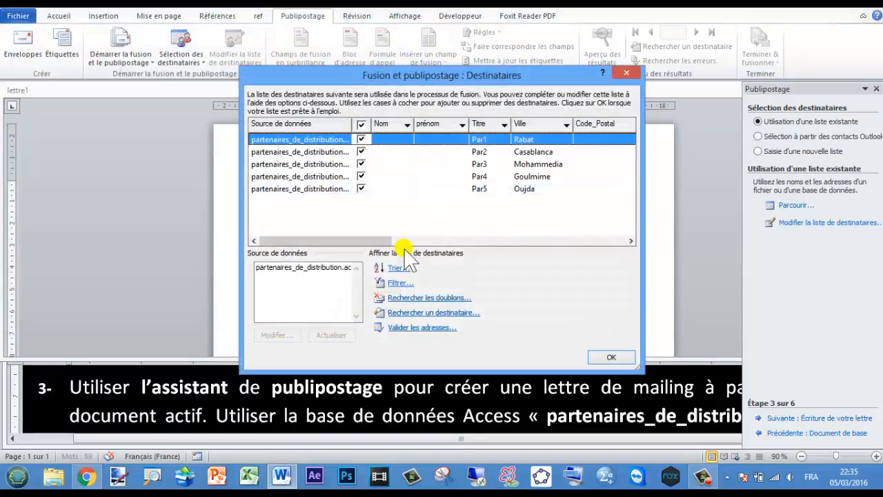
Step: Review the recipient columns through Adresse_de_messagerie and accept the mail merge list with all recipients included
left_click_drag(441, 76, 417, 49)
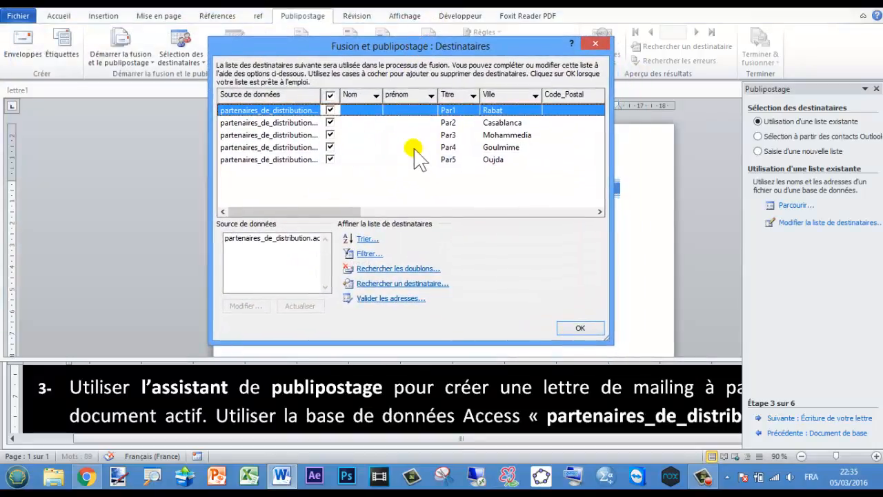
left_click_drag(334, 212, 585, 214)
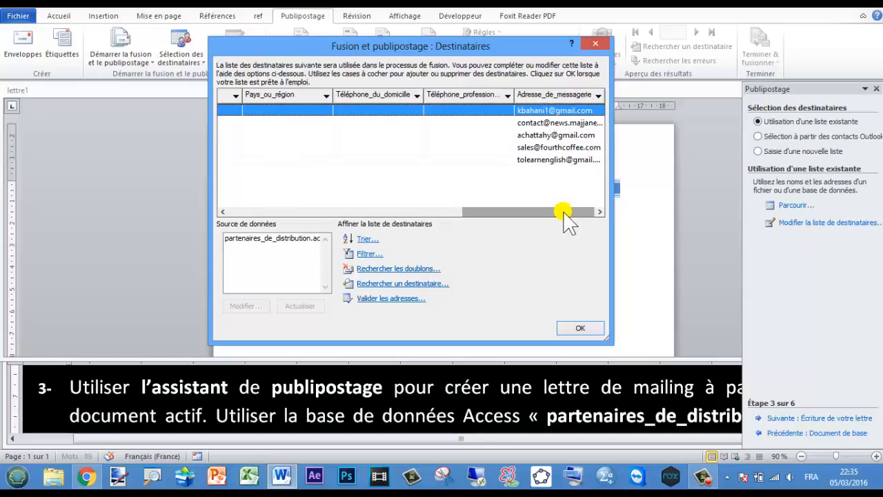
left_click_drag(568, 210, 331, 209)
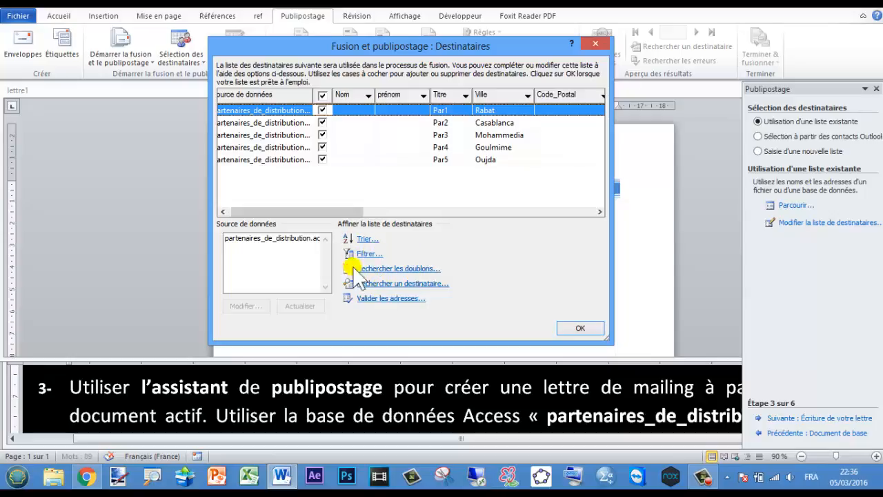
left_click(580, 328)
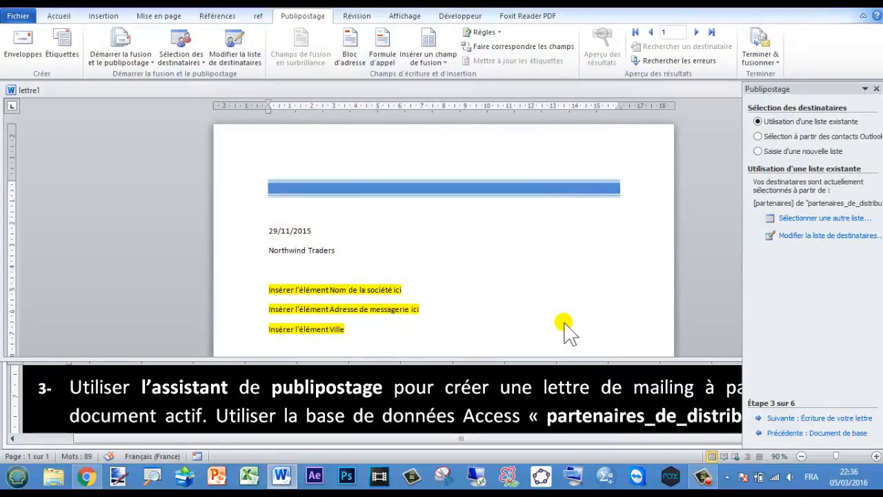
Step: Consult instruction 4 in Atelier4, and replace the highlighted company name placeholder in lettre1 with the Nom_de_la_société merge field on its own line
left_click(550, 390)
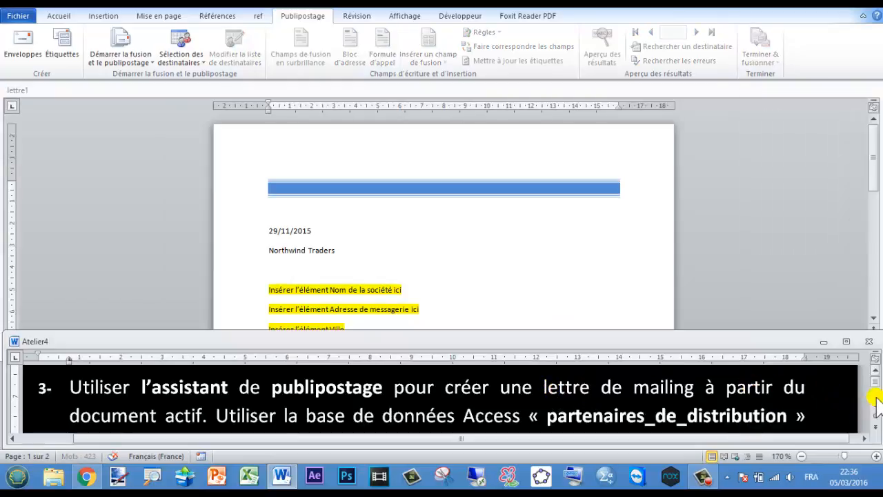
scroll(876, 404, "down", 3)
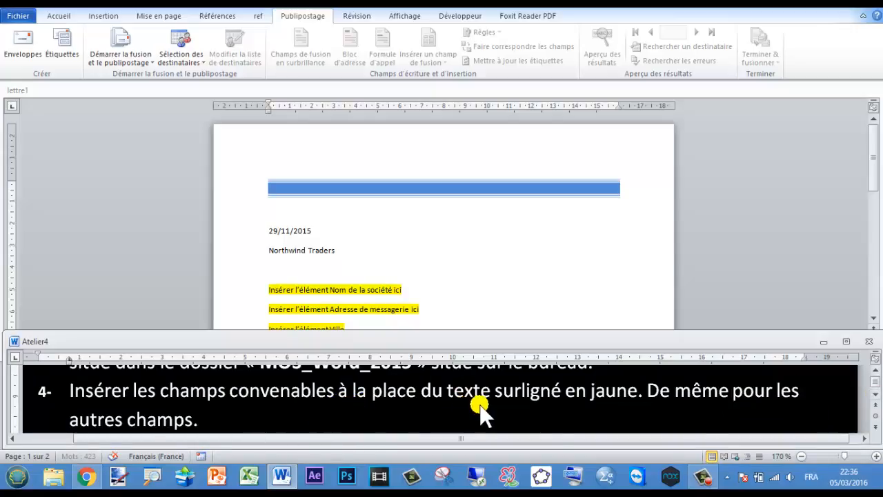
left_click(500, 271)
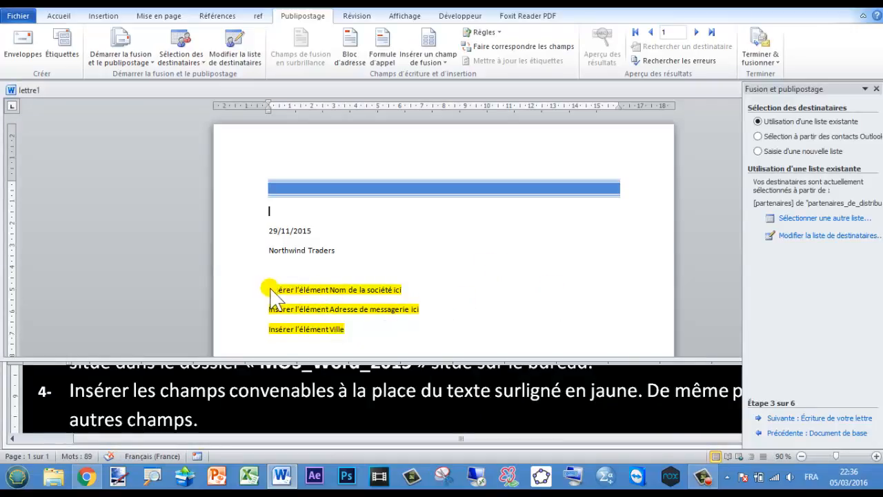
left_click(234, 291)
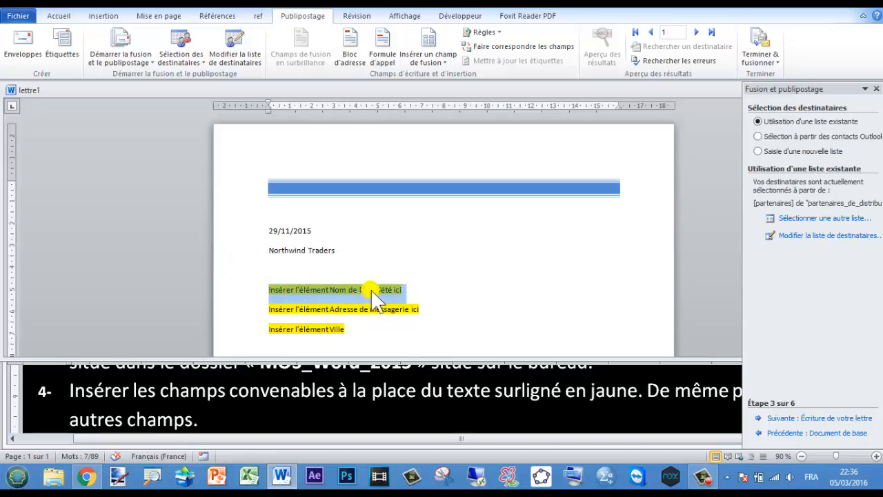
left_click(447, 67)
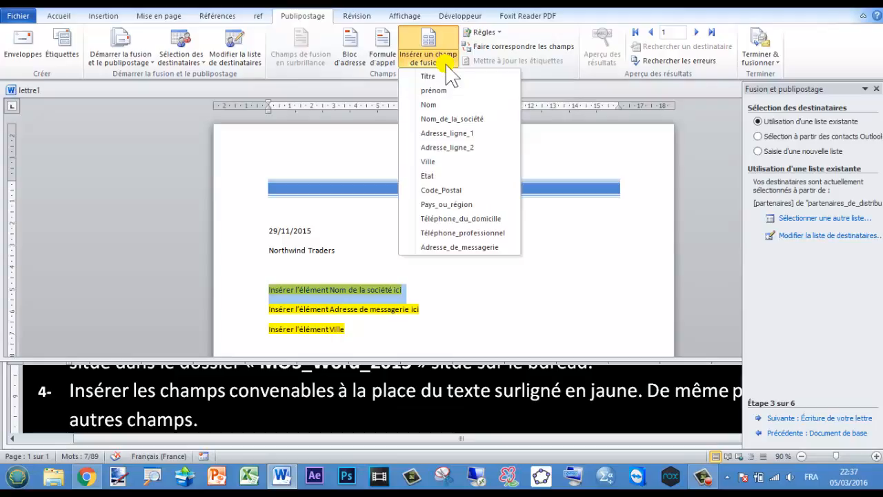
left_click(452, 118)
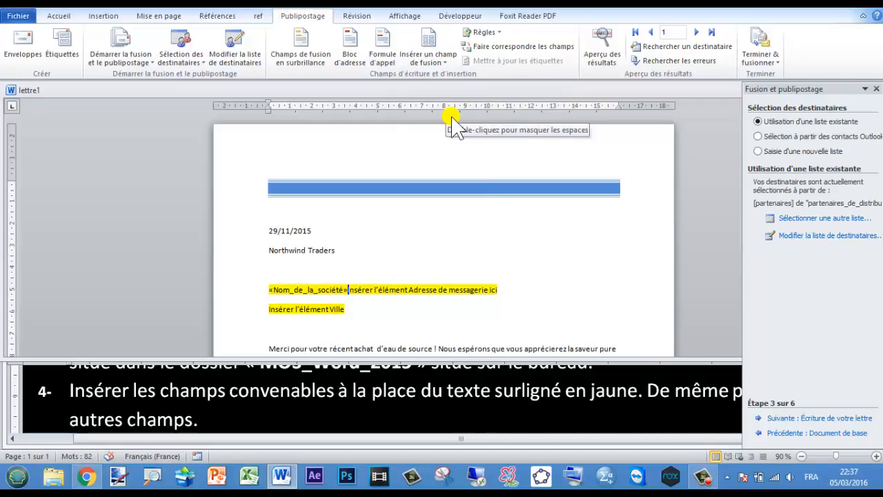
key("Return")
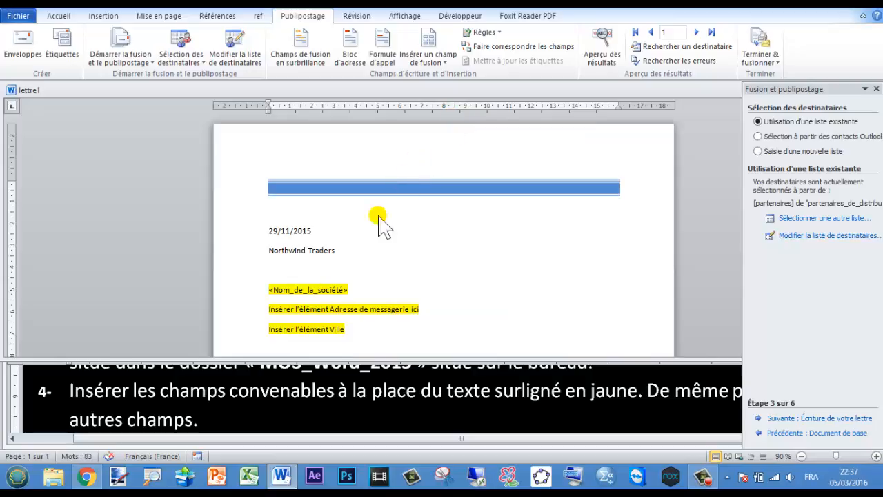
Step: Replace the highlighted e-mail address placeholder with the Adresse_de_messagerie merge field, keeping it on its own line
left_click(232, 310)
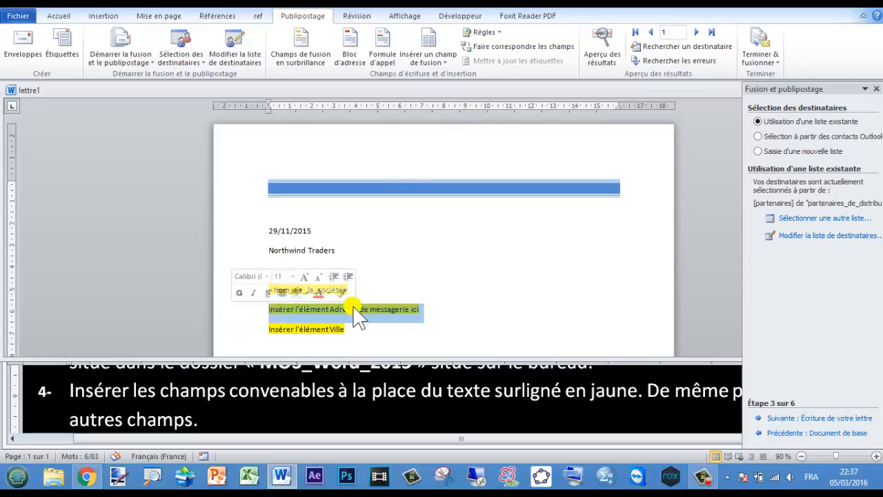
left_click(442, 59)
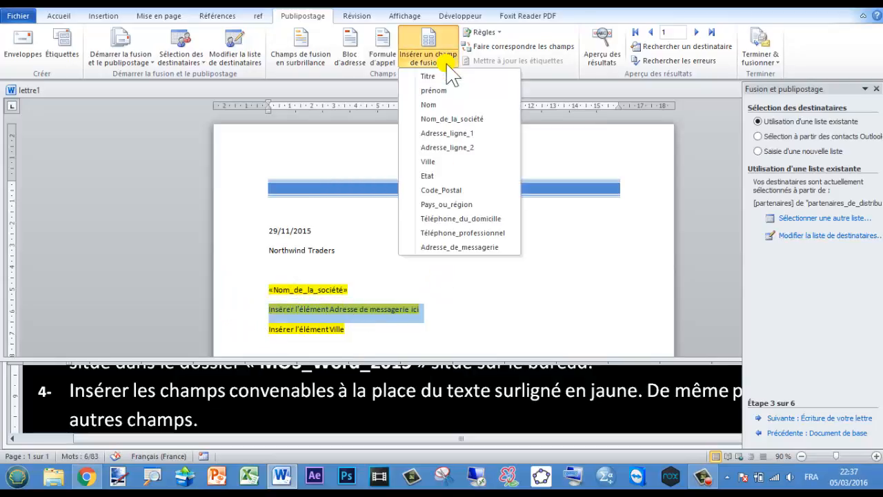
left_click(469, 248)
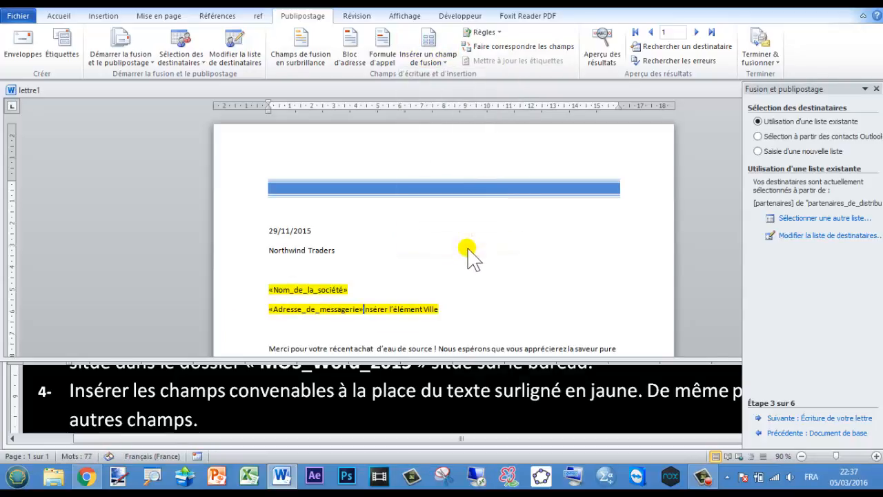
key("Return")
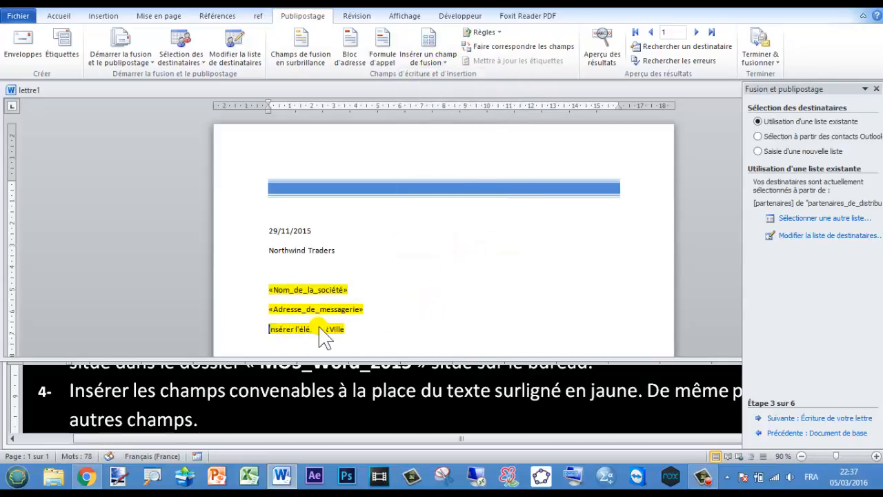
Step: Replace the highlighted city placeholder with the Ville merge field
left_click(228, 329)
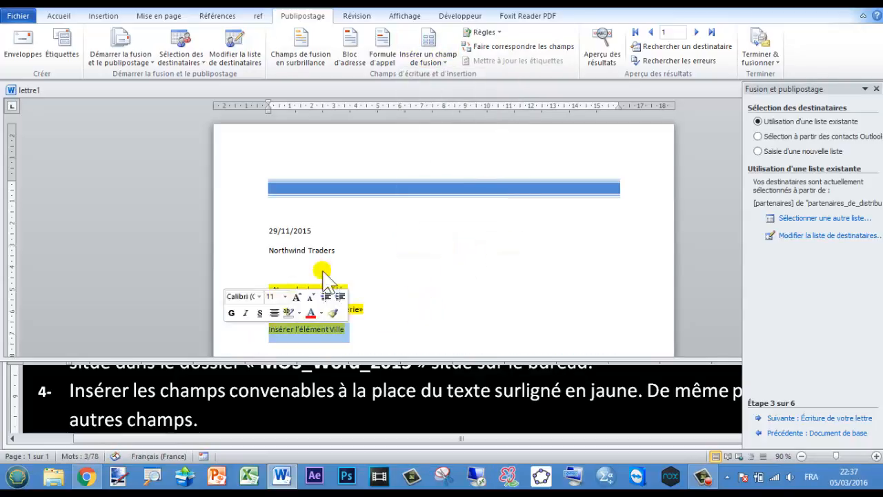
left_click(441, 61)
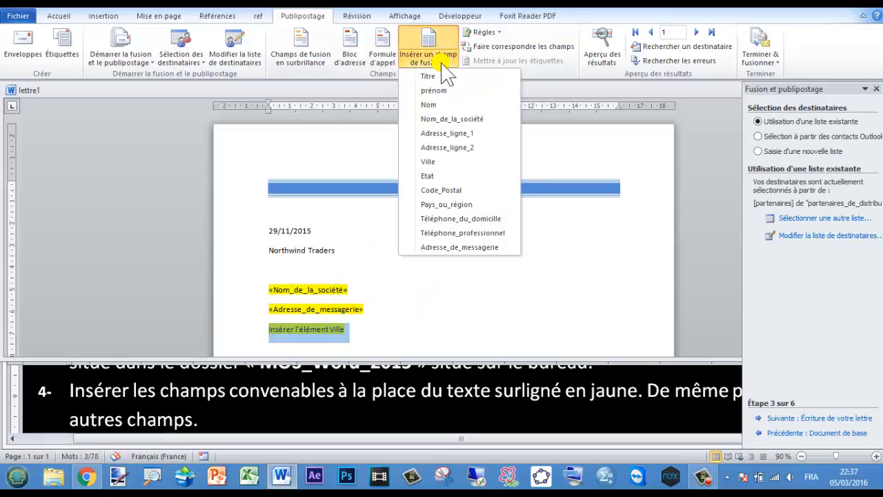
left_click(428, 161)
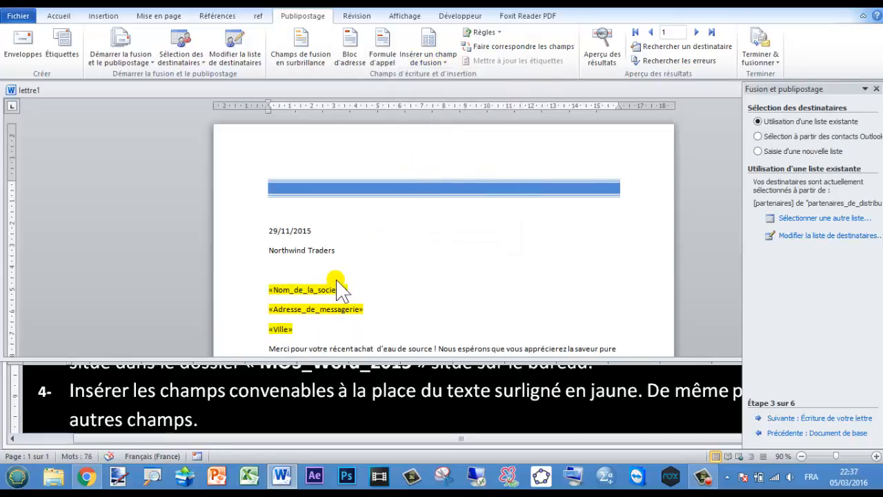
scroll(340, 288, "down", 1)
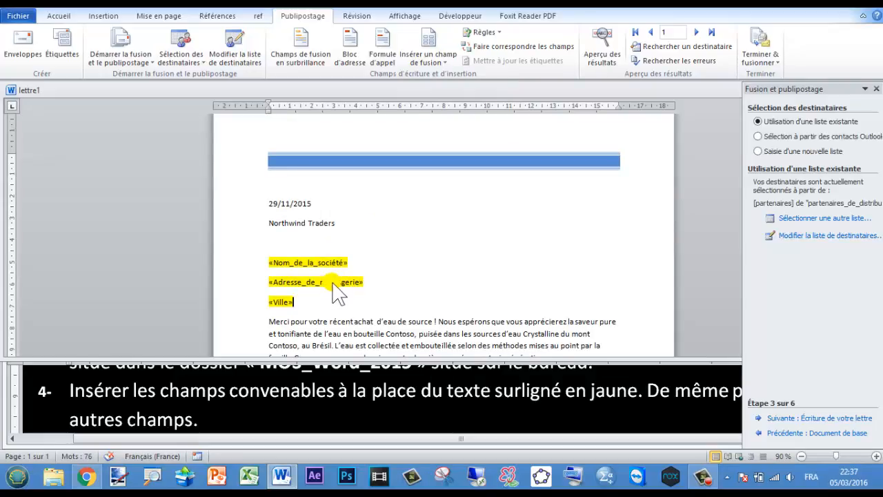
Step: Read instruction 5 in Atelier4, and advance the lettre1 mail merge wizard to the preview of the merged letters
left_click(655, 404)
scroll(869, 393, "down", 2)
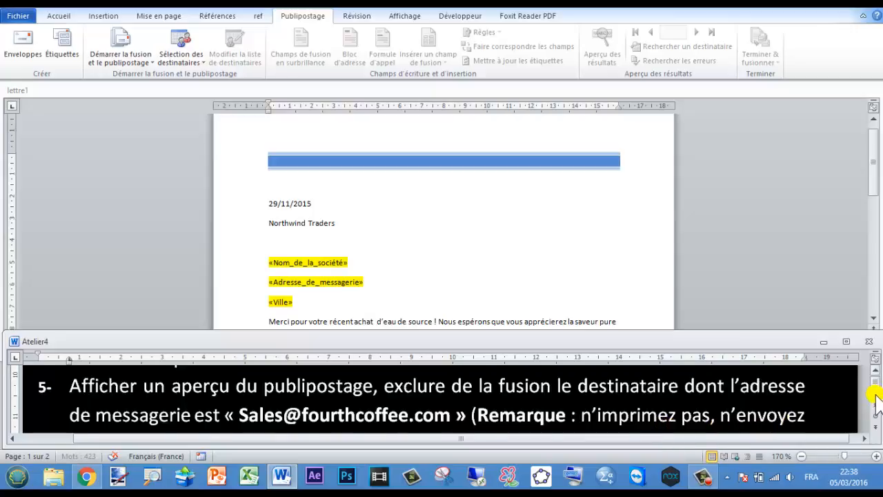
scroll(876, 398, "down", 1)
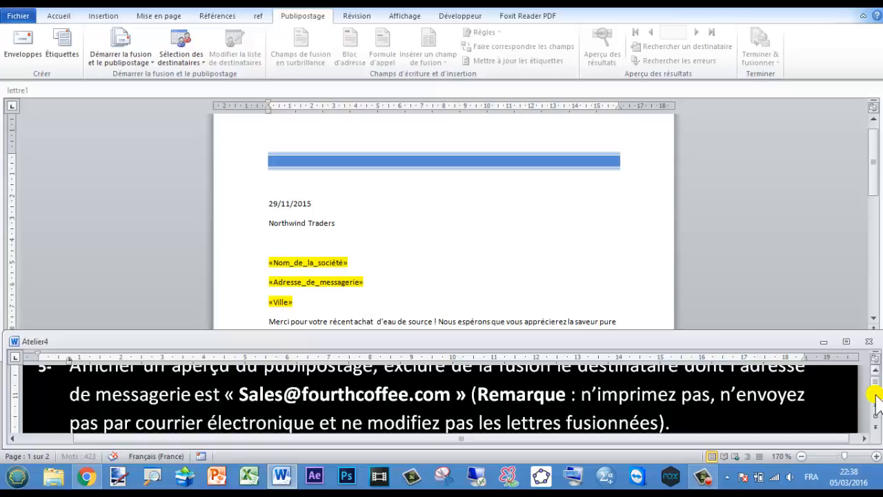
scroll(876, 383, "up", 1)
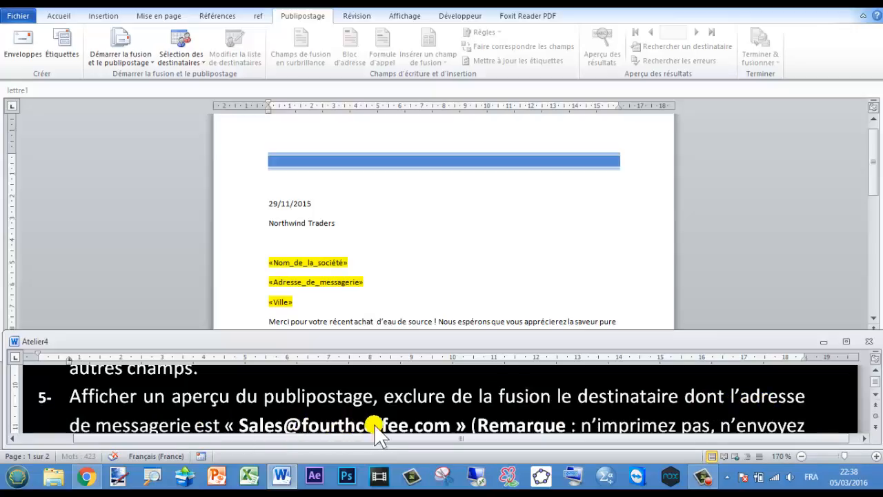
left_click(419, 303)
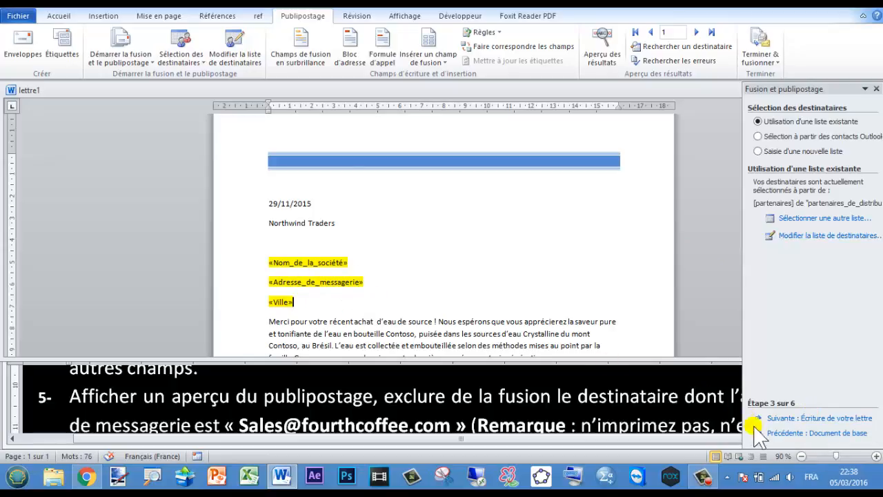
left_click(794, 419)
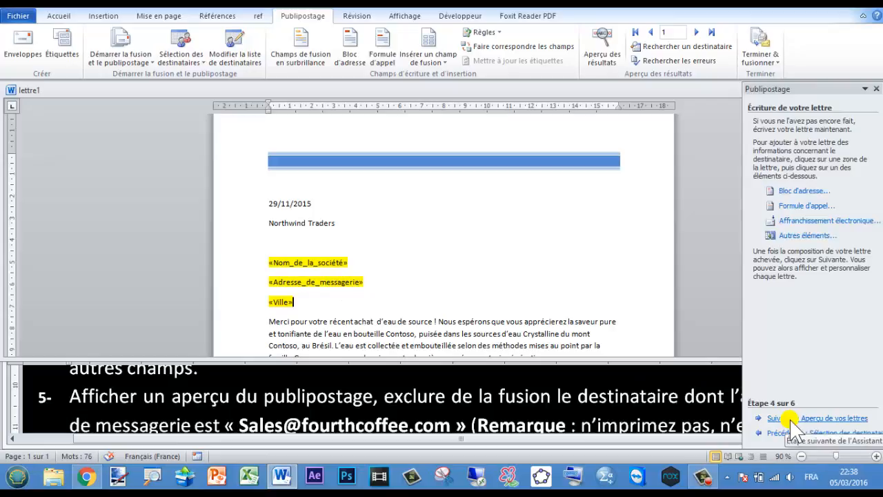
left_click(788, 418)
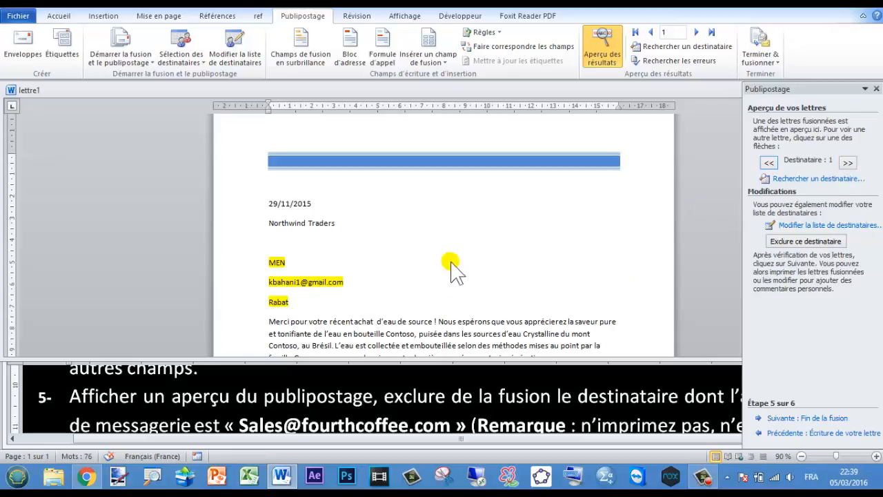
Step: Browse the merged letter previews to the recipient with the Fourth Coffee sales e-mail address, and exclude that recipient from the merge
left_click(847, 162)
left_click(847, 162)
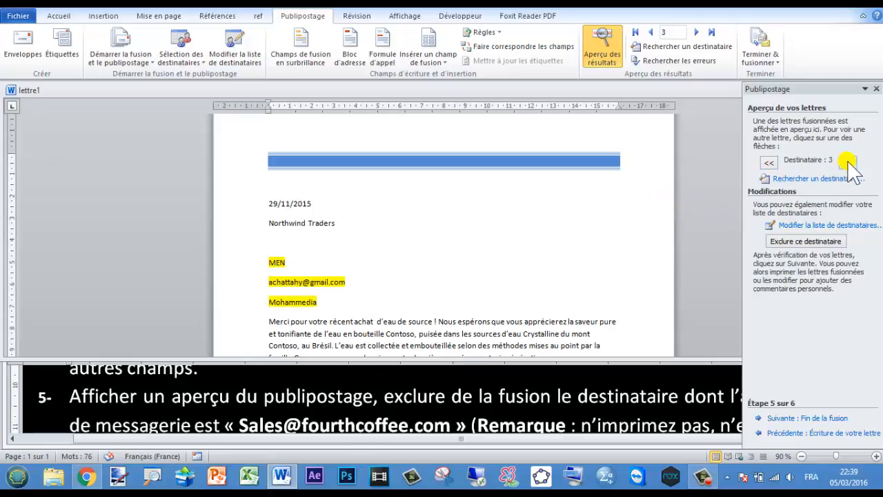
left_click(848, 162)
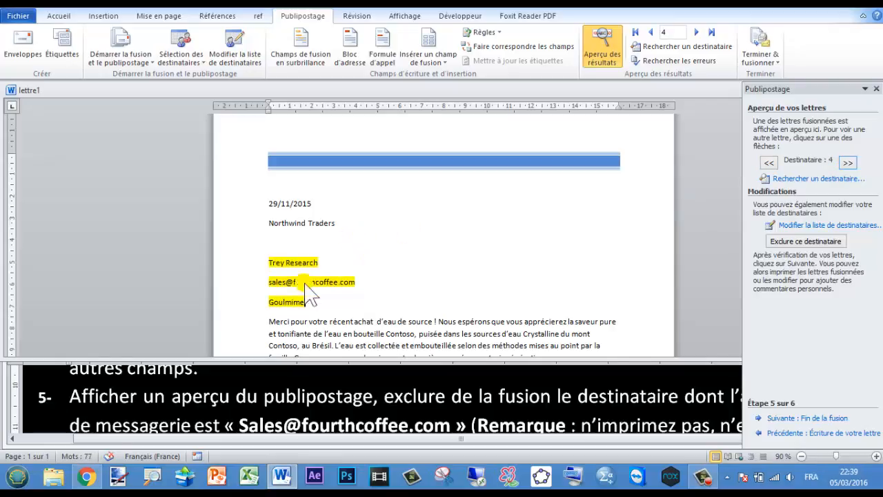
left_click(811, 243)
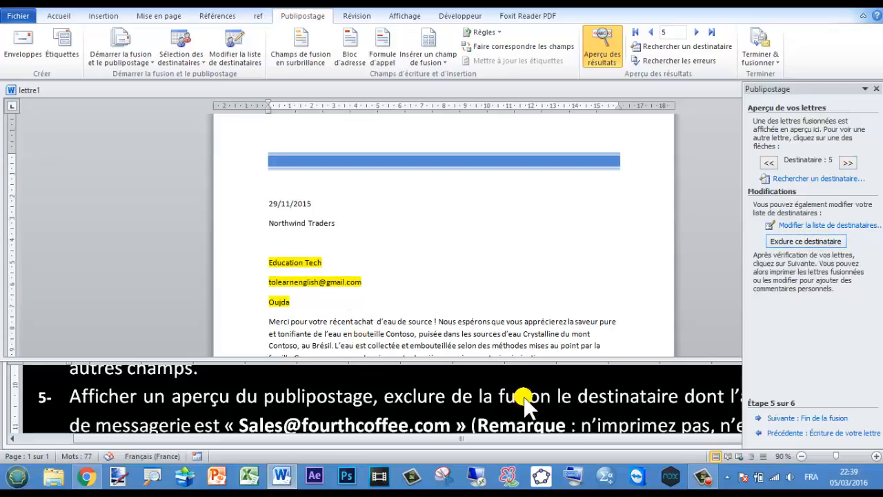
Step: Read the rest of instruction 5 in Atelier4, and advance the lettre1 mail merge wizard to its final stage before closing it
left_click(556, 404)
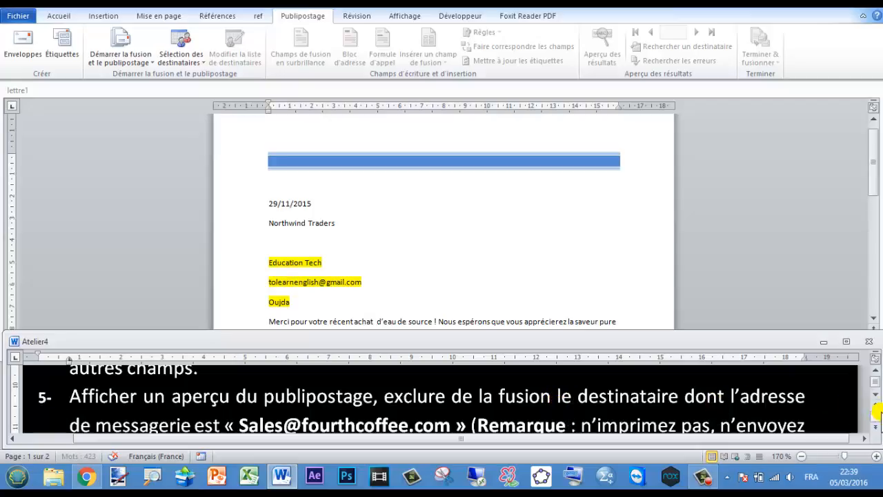
scroll(877, 402, "down", 3)
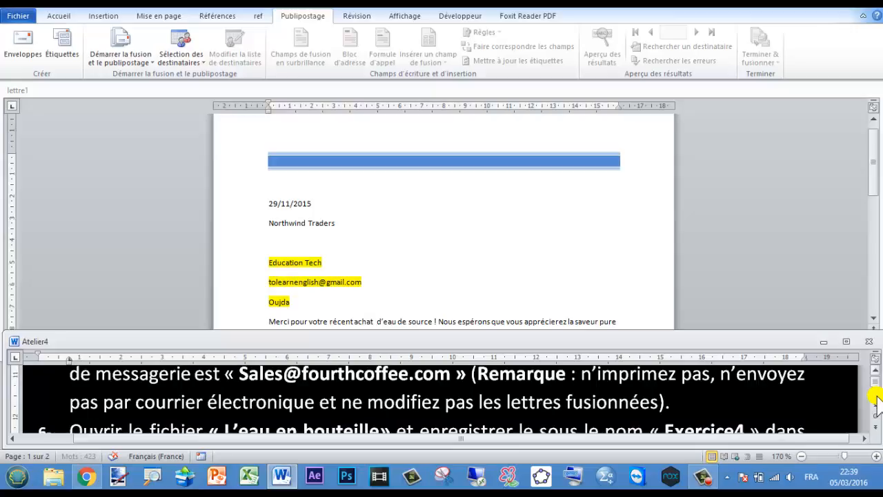
scroll(877, 404, "down", 1)
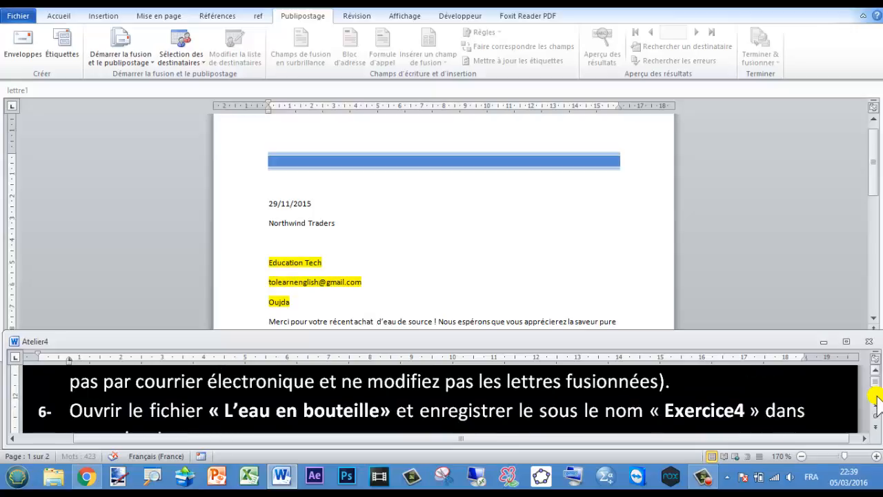
scroll(875, 381, "up", 1)
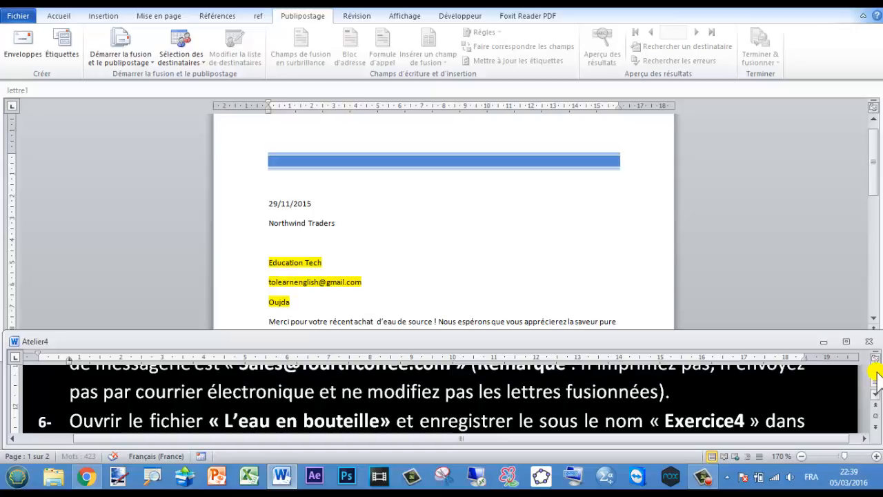
left_click(605, 296)
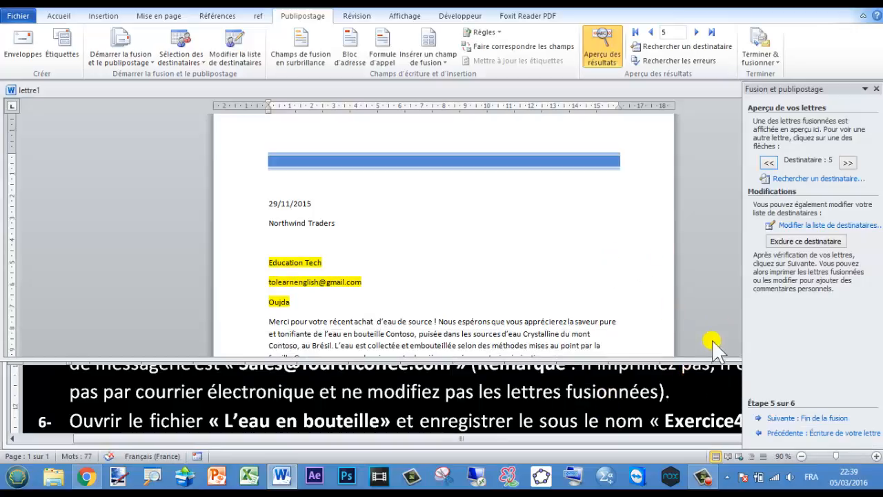
left_click(812, 419)
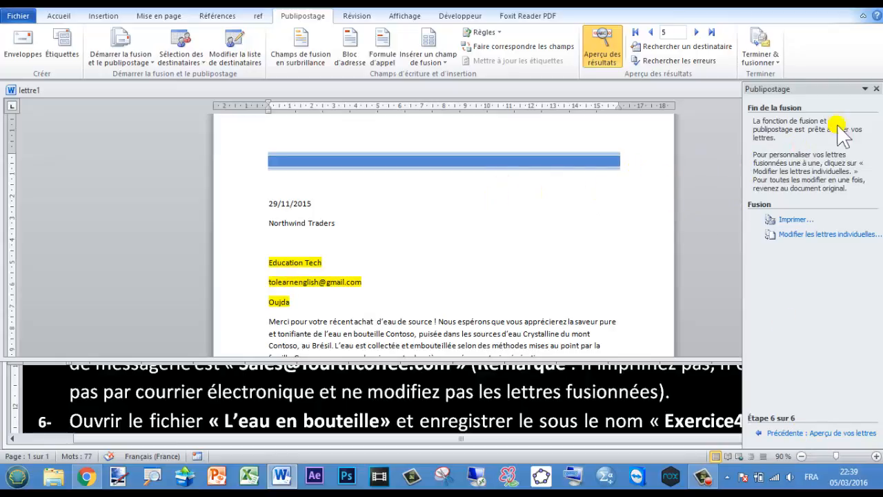
left_click(875, 90)
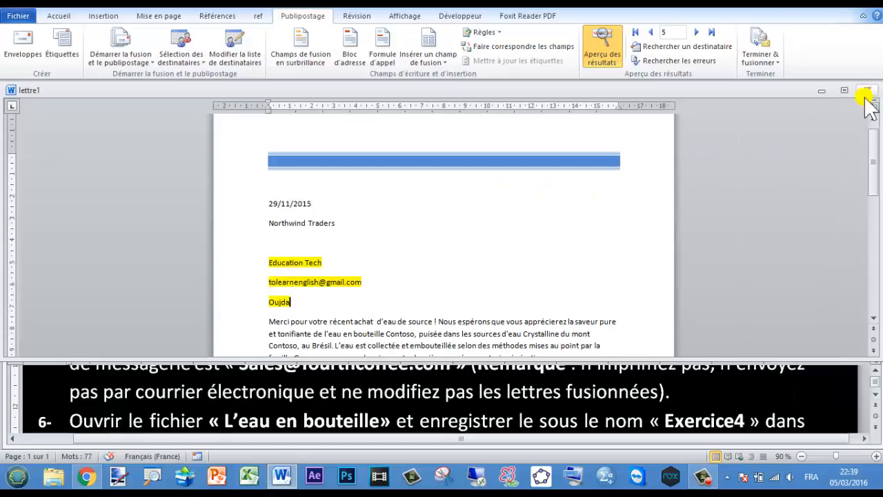
left_click(760, 55)
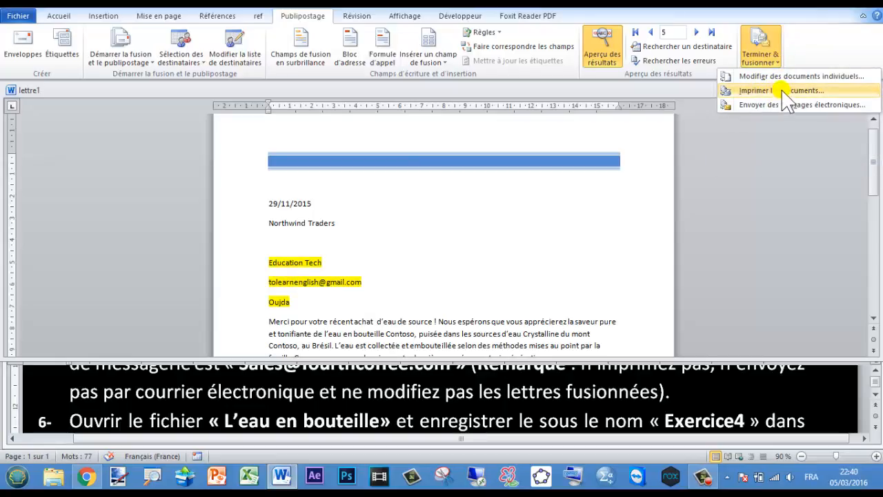
left_click(783, 78)
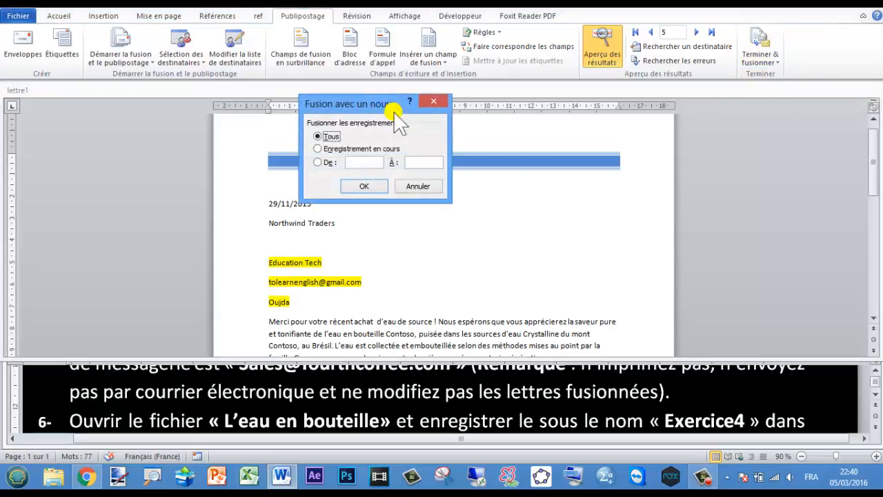
left_click_drag(399, 111, 497, 120)
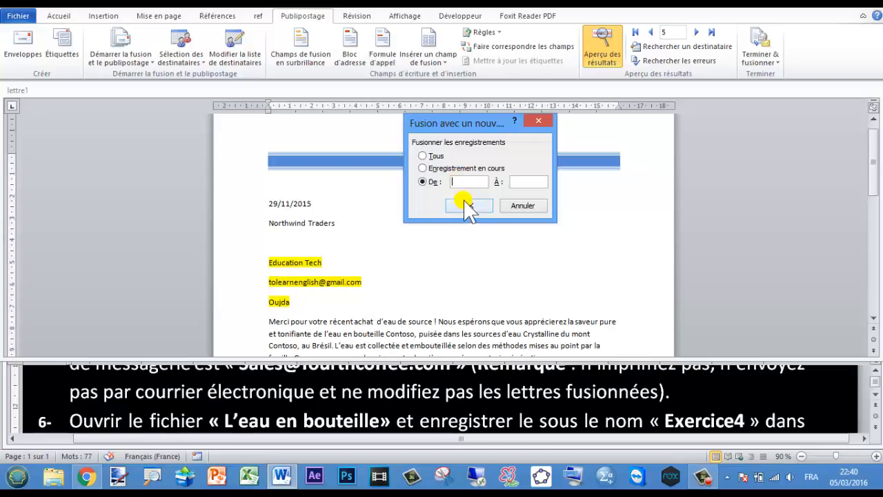
left_click(524, 205)
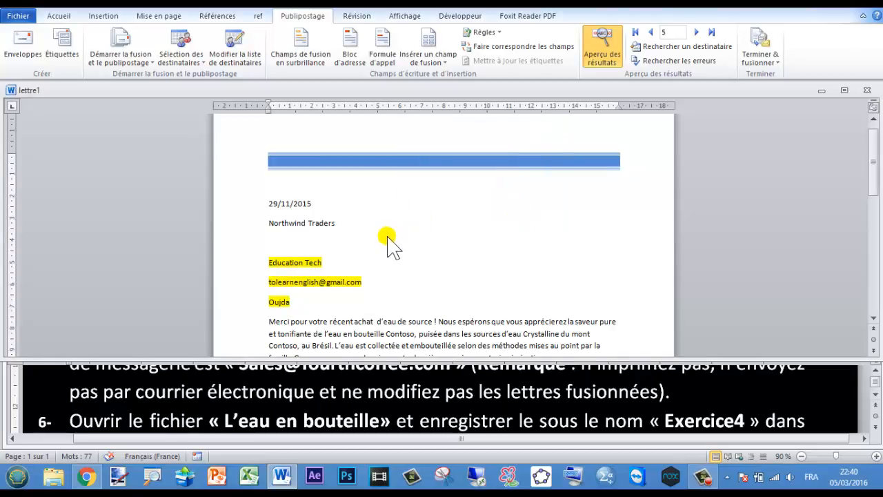
Step: Read instruction 6 in Atelier4, and switch from lettre1 to the L'eau en bouteille document
left_click(279, 388)
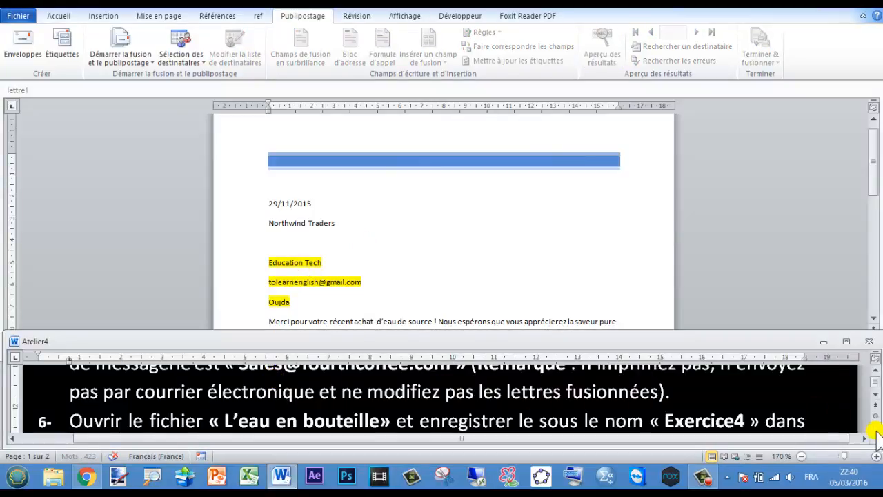
scroll(876, 406, "down", 2)
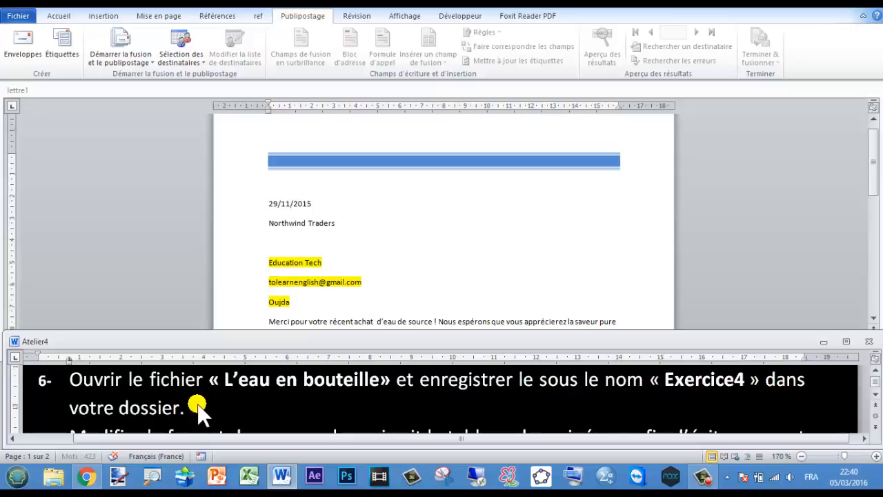
left_click(371, 234)
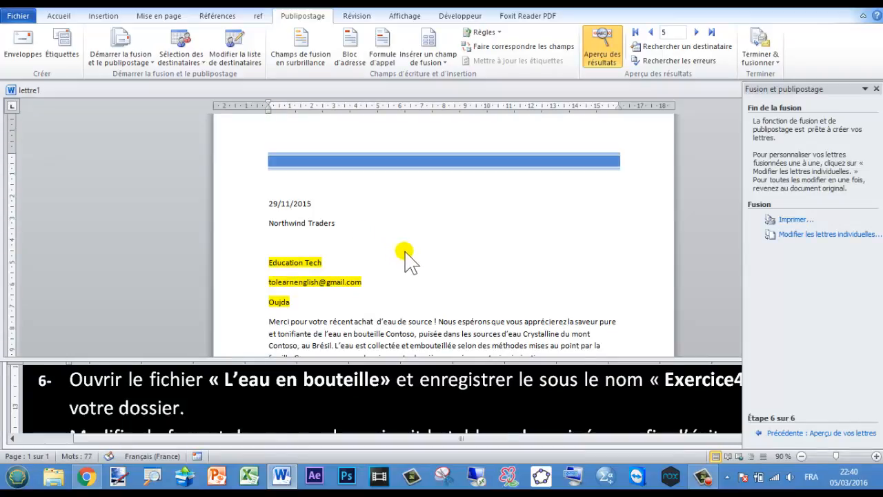
left_click(877, 90)
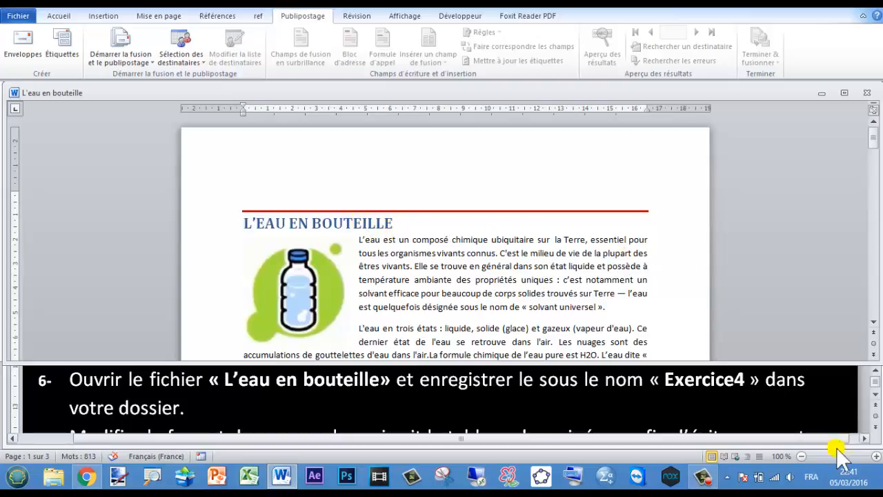
Step: Enlarge the L'eau en bouteille document to 170 % and examine its title and opening paragraphs
left_click(876, 457)
left_click(876, 456)
left_click(876, 456)
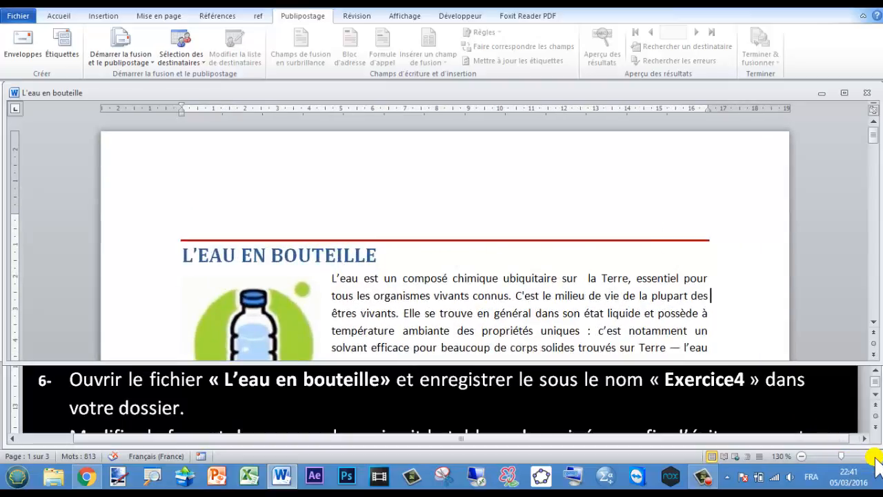
left_click(876, 456)
left_click(876, 456)
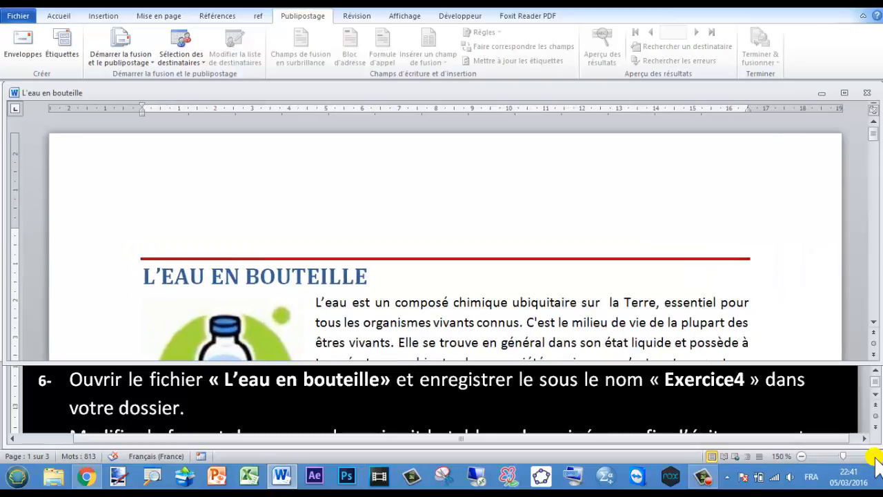
left_click(876, 457)
left_click(875, 456)
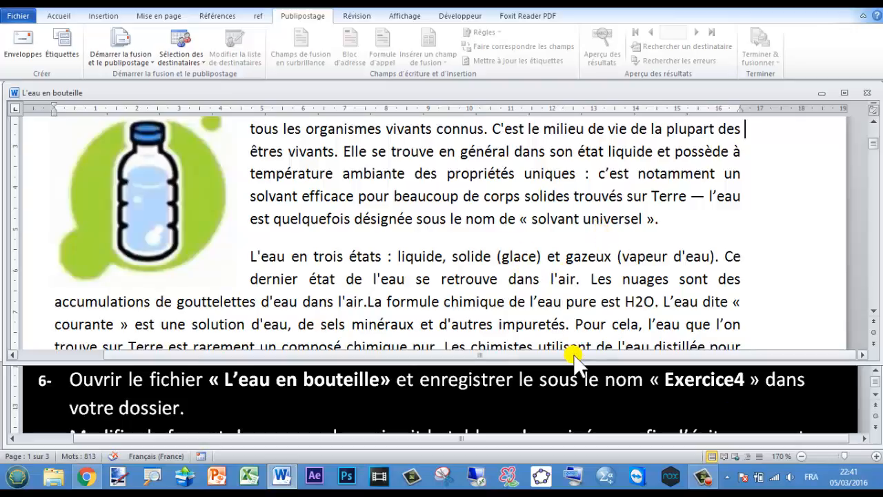
left_click_drag(572, 355, 548, 354)
scroll(536, 284, "up", 3)
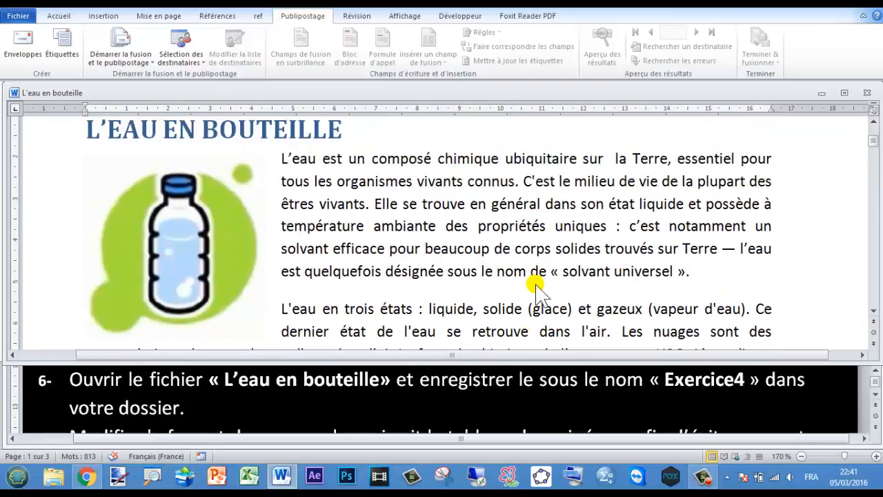
scroll(536, 284, "down", 2)
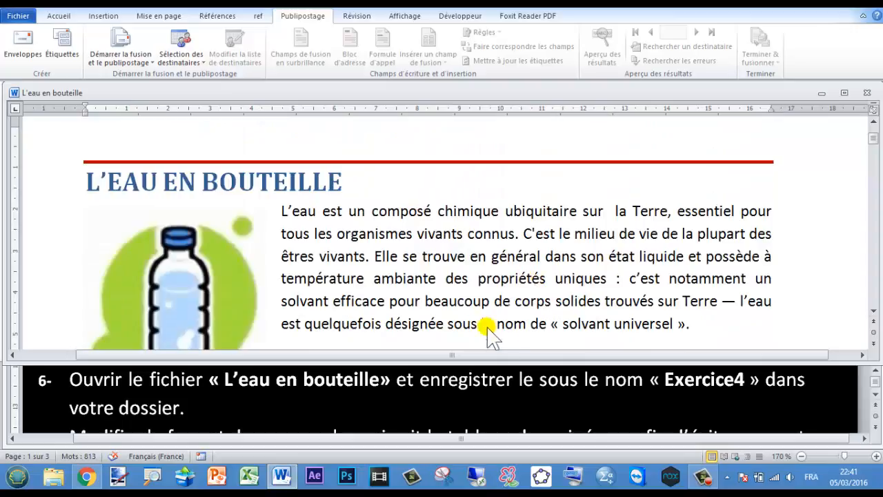
Step: Save the L'eau en bouteille document under the name exercice4 in the Documents library
left_click(467, 396)
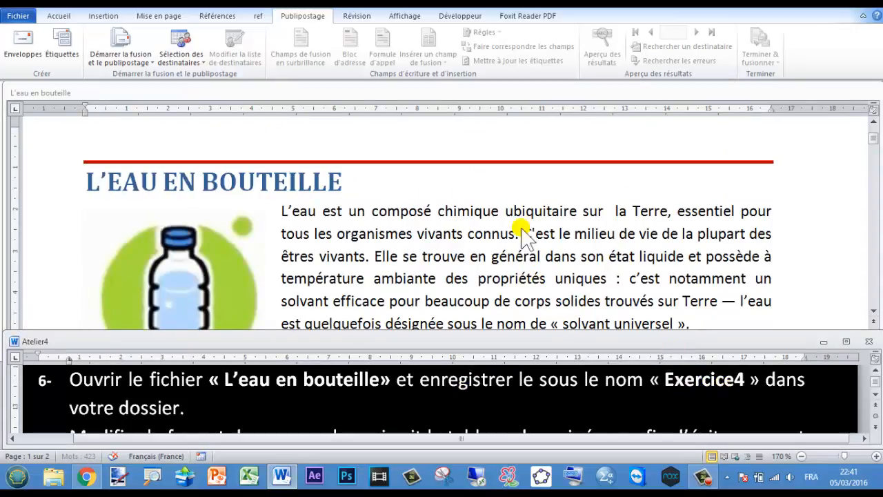
left_click(18, 15)
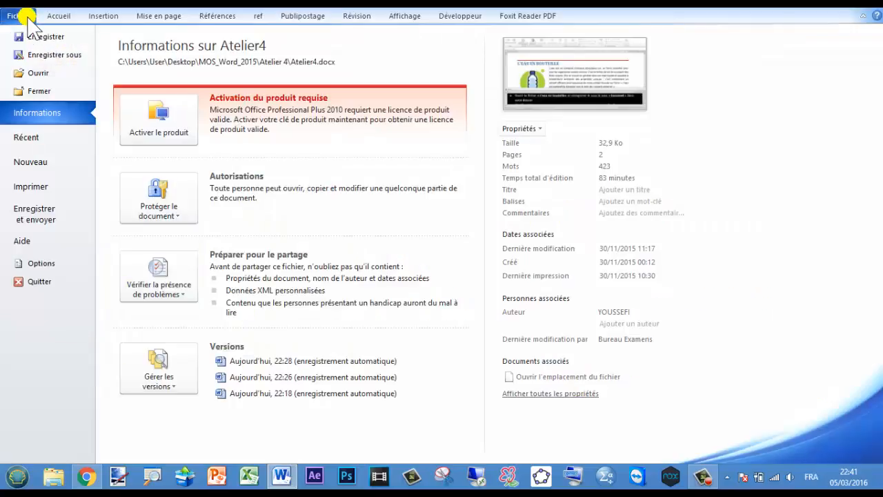
left_click(38, 90)
key("F12")
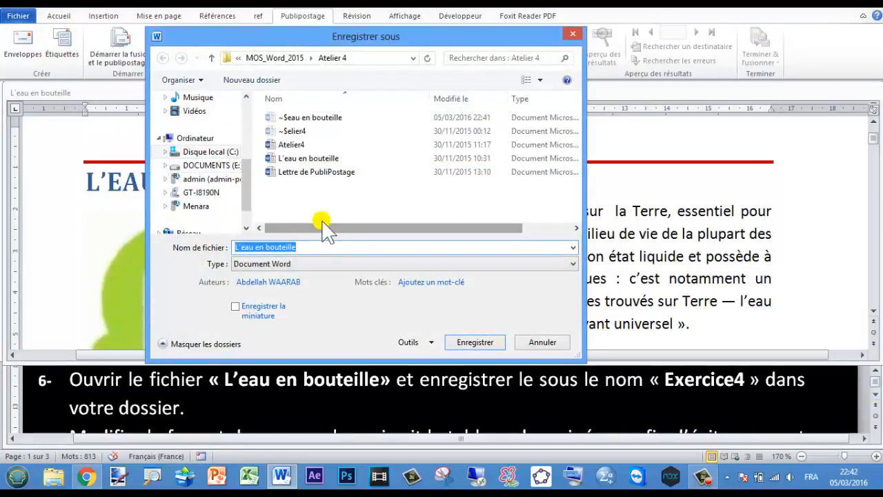
scroll(242, 173, "up", 2)
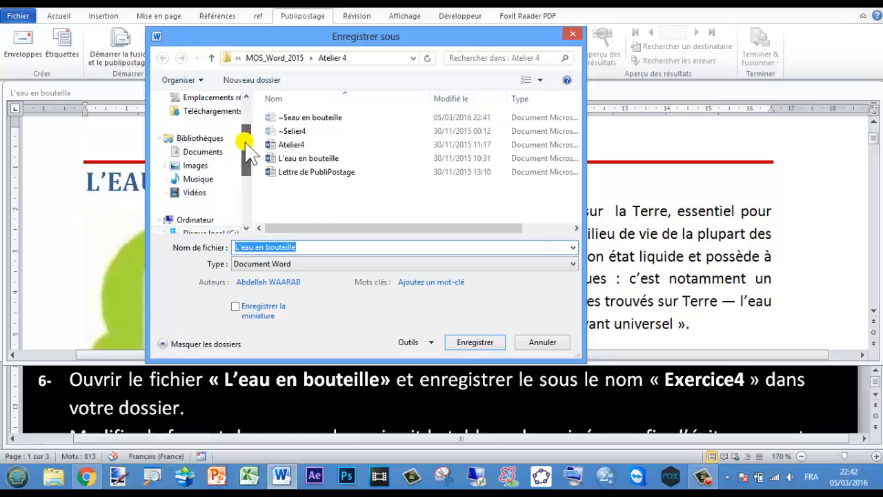
left_click(203, 151)
left_click_drag(314, 249, 224, 254)
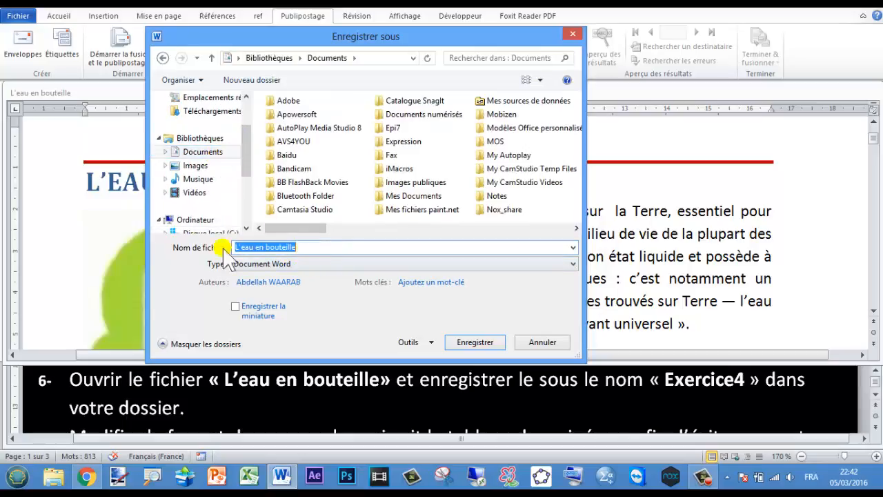
type("ex")
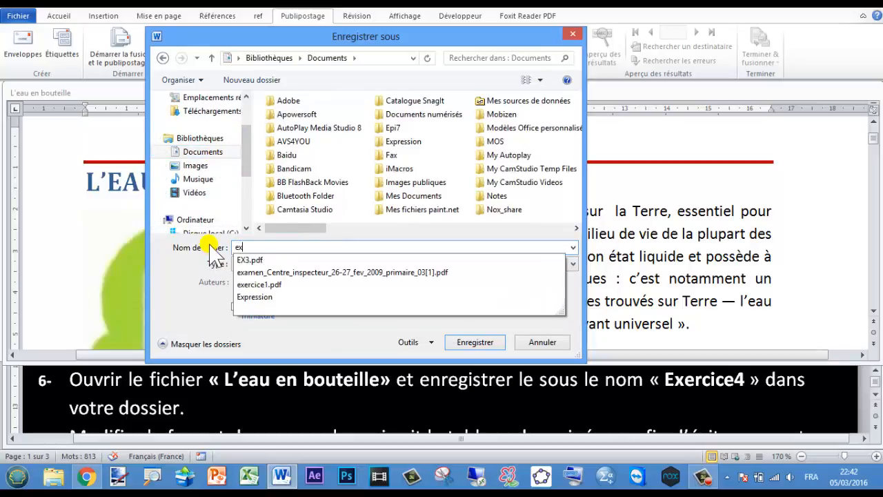
type("ercice")
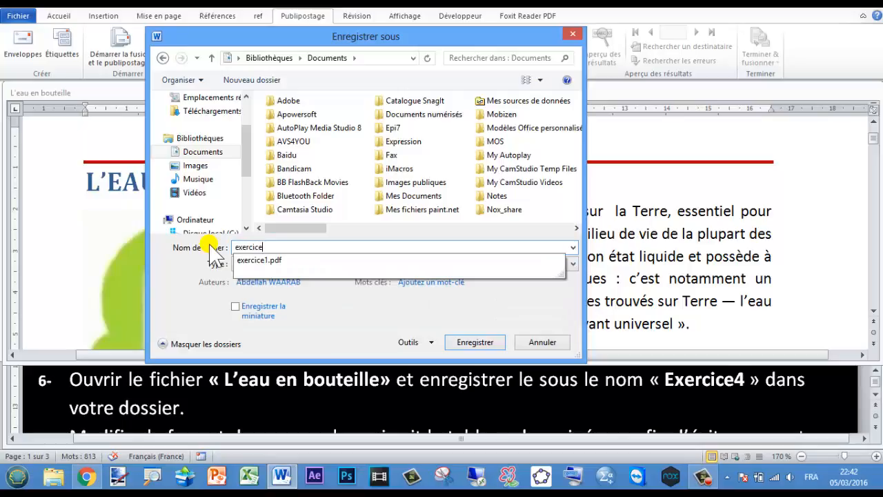
type("4")
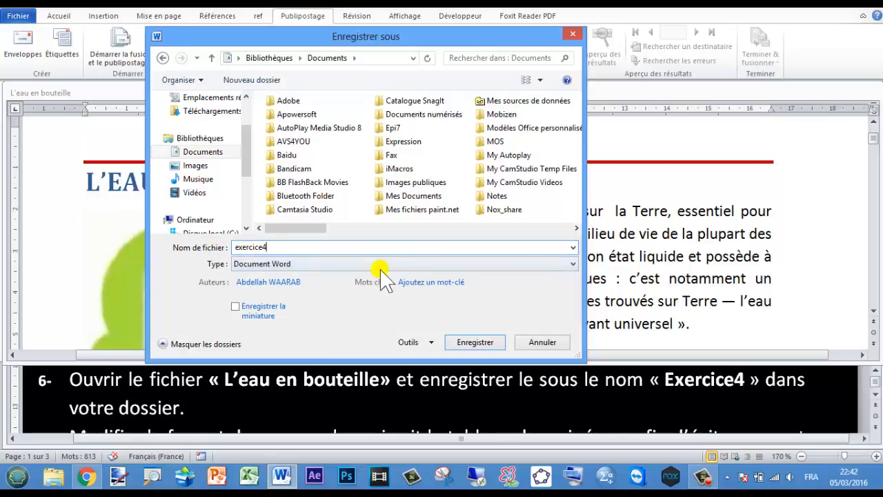
left_click(473, 341)
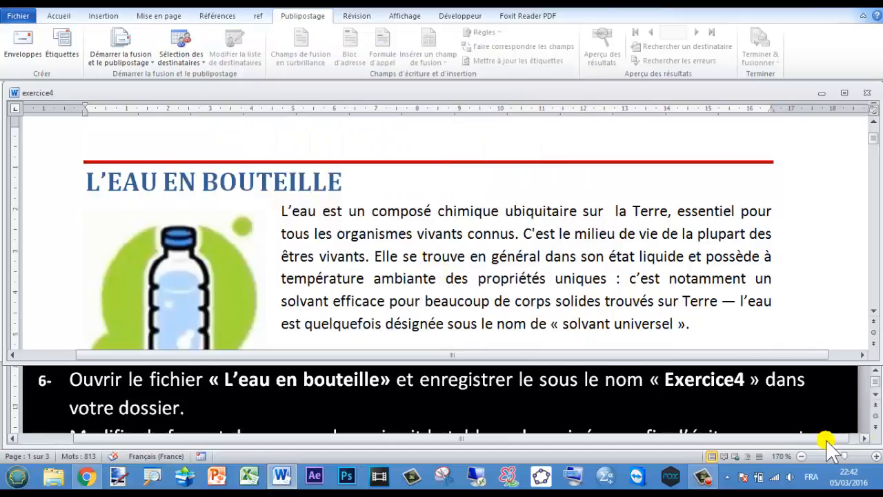
Step: Read instruction 7 in Atelier4, and examine the paragraph following the minerals table in exercice4 around the page break
left_click(876, 403)
scroll(875, 404, "down", 2)
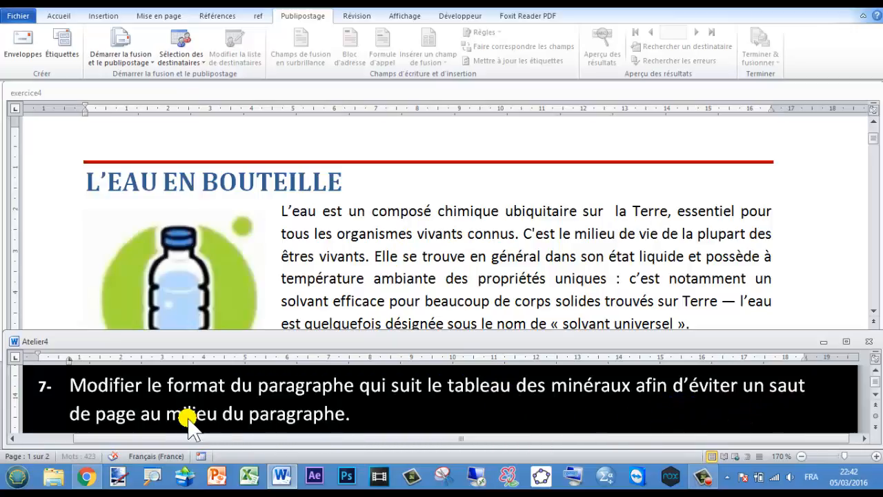
left_click(404, 264)
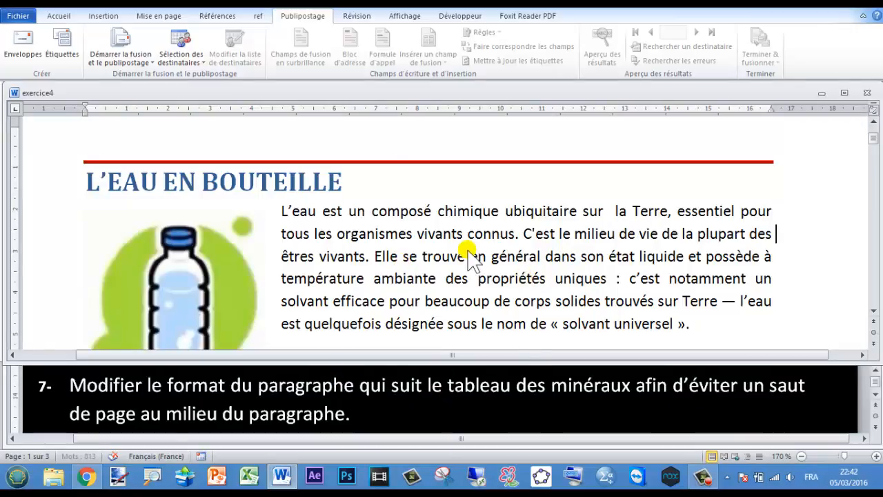
scroll(467, 252, "down", 5)
scroll(468, 252, "down", 10)
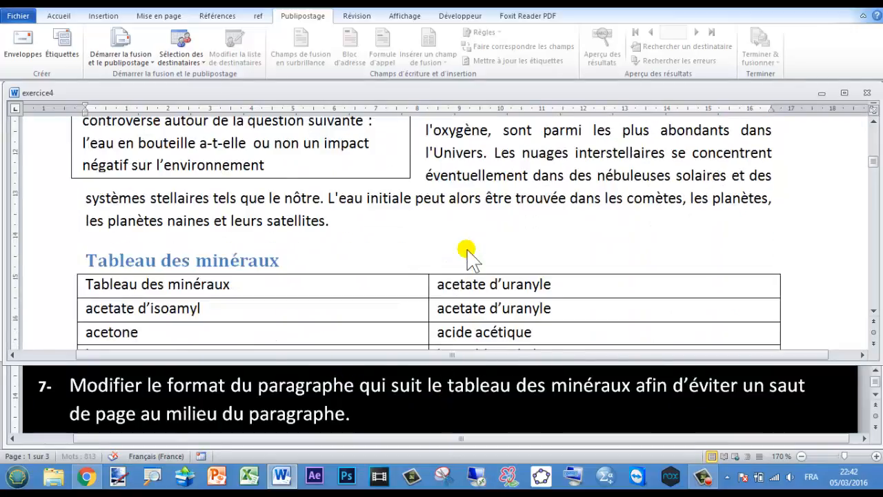
scroll(191, 183, "down", 5)
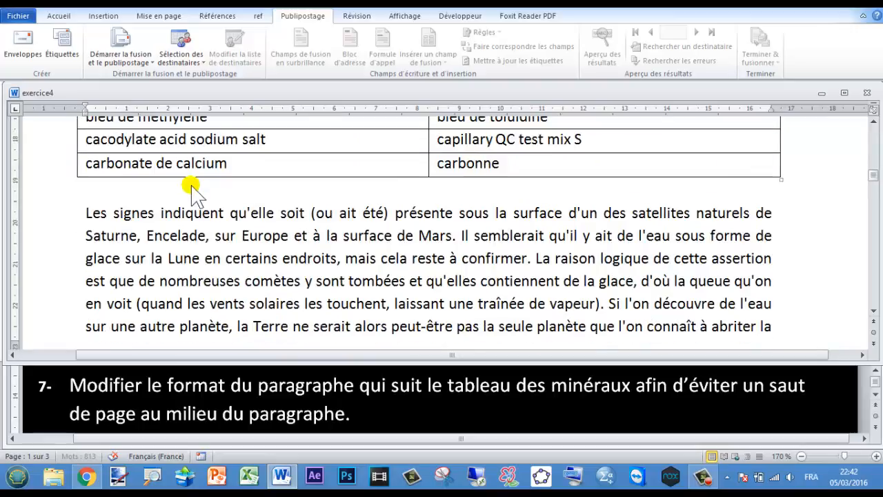
scroll(349, 233, "down", 5)
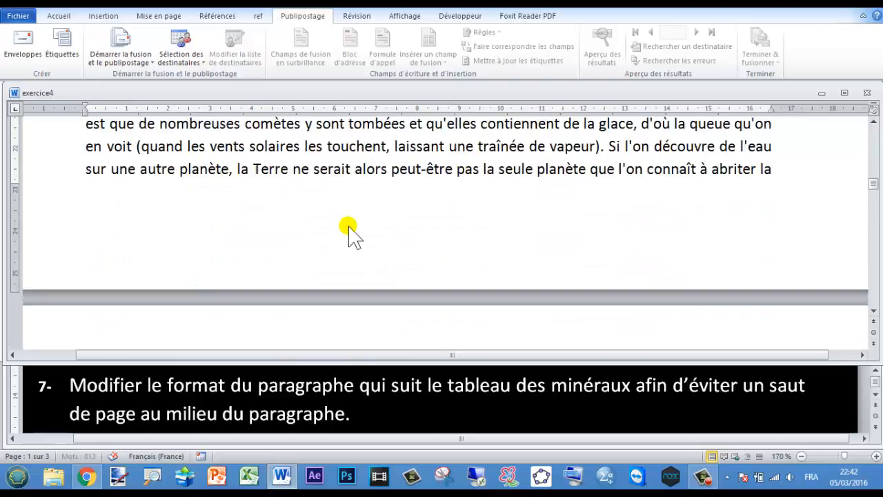
scroll(349, 227, "up", 5)
scroll(349, 226, "down", 5)
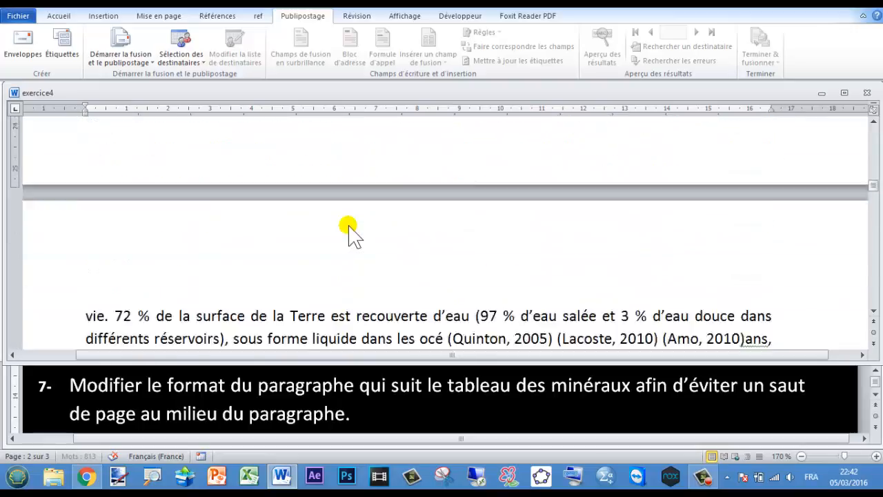
scroll(348, 227, "up", 5)
scroll(349, 228, "down", 5)
scroll(350, 228, "up", 6)
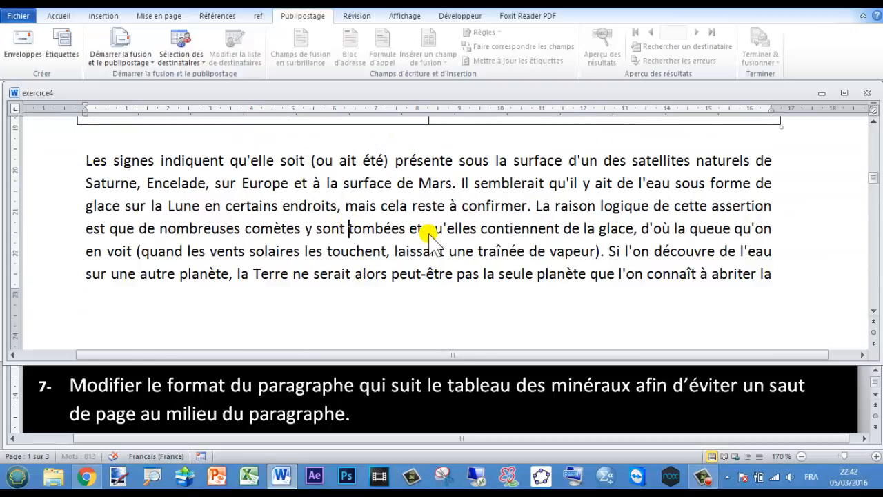
Step: Enable the Lignes solidaires pagination option for the paragraph that follows the minerals table
left_click(377, 206)
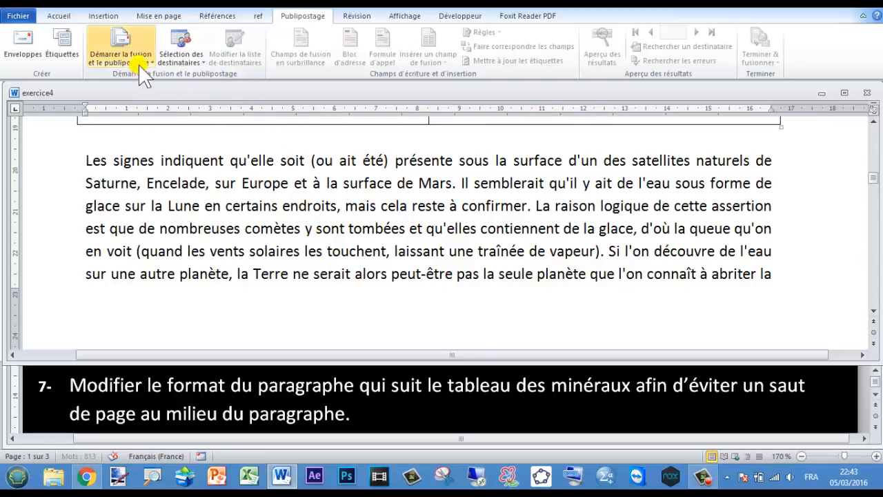
left_click(59, 15)
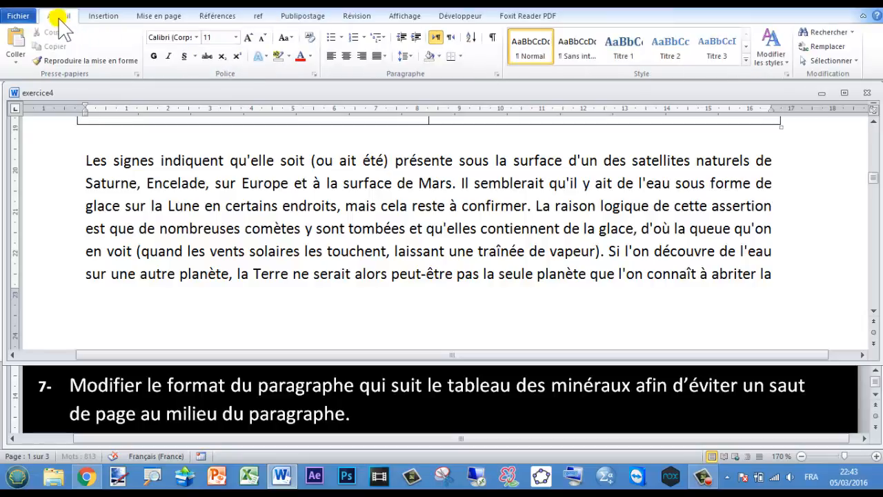
left_click(500, 74)
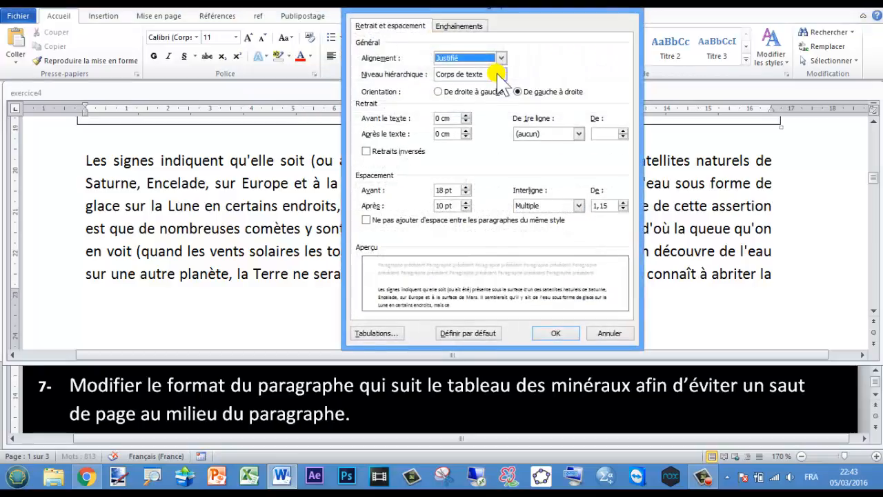
left_click(460, 27)
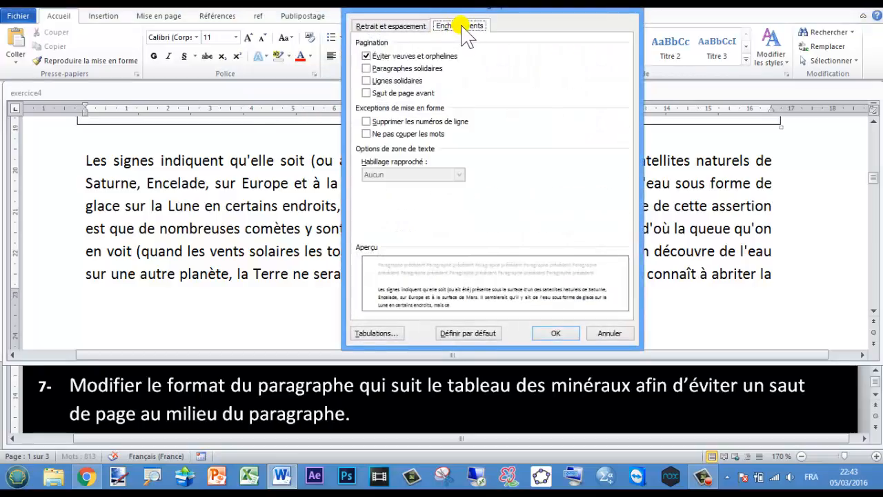
left_click(366, 81)
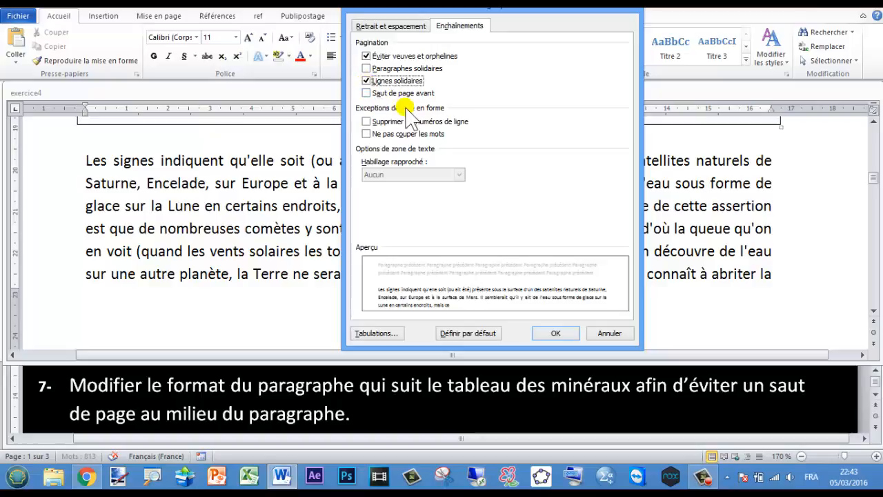
left_click(551, 334)
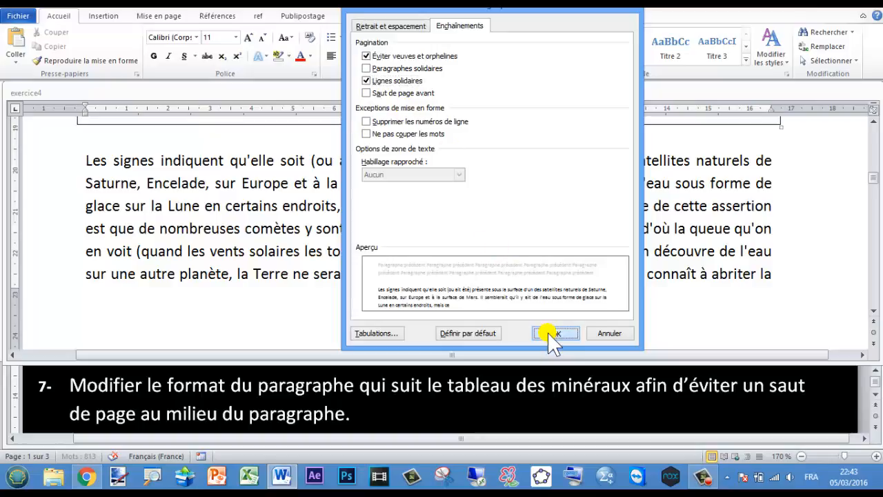
Step: Check the reformatted paragraph's position relative to the minerals table, and read instruction 8 in Atelier4
scroll(492, 303, "down", 2)
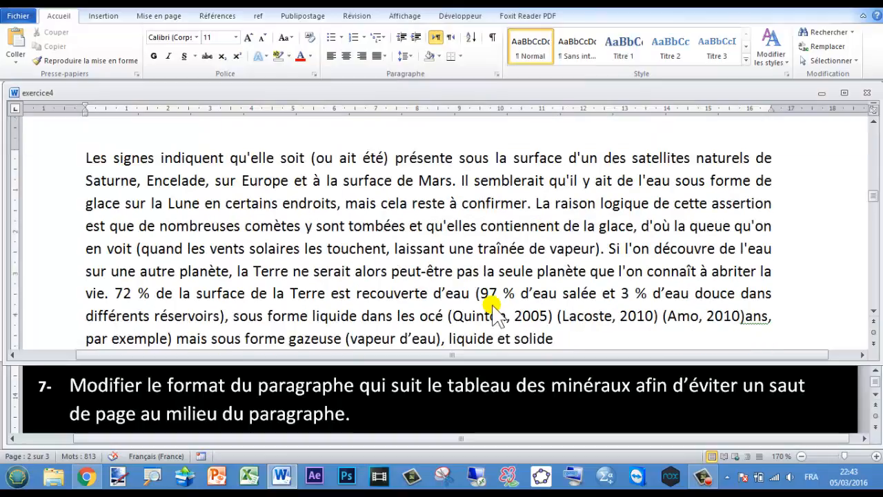
scroll(492, 304, "up", 1)
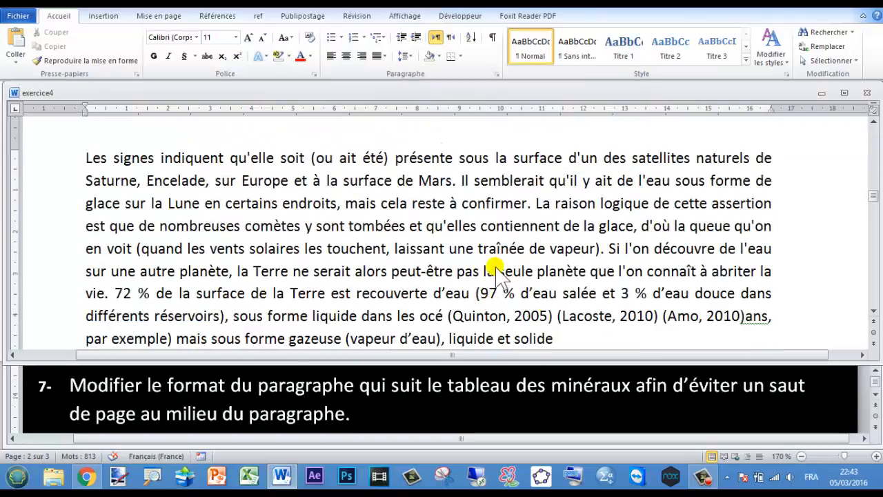
scroll(486, 316, "up", 6)
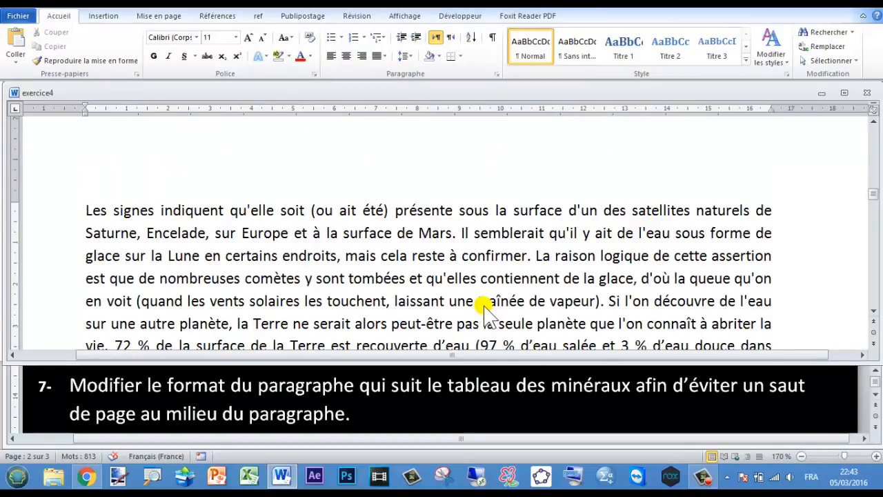
scroll(481, 310, "up", 2)
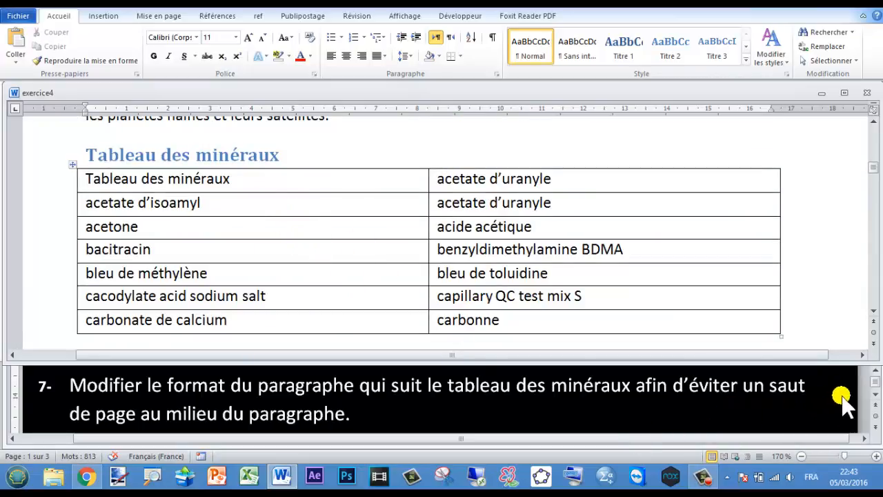
left_click(874, 393)
scroll(876, 400, "down", 2)
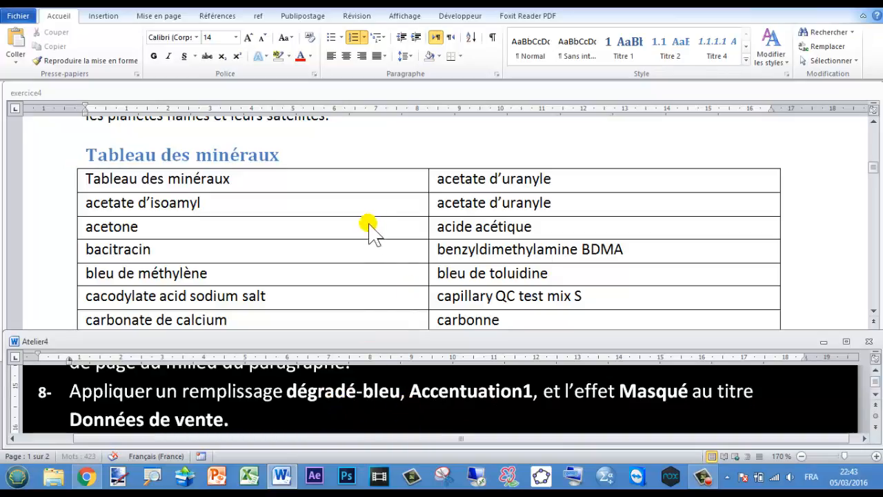
Step: Look through exercice4 from its beginning to find the Données de vente heading
left_click(874, 169)
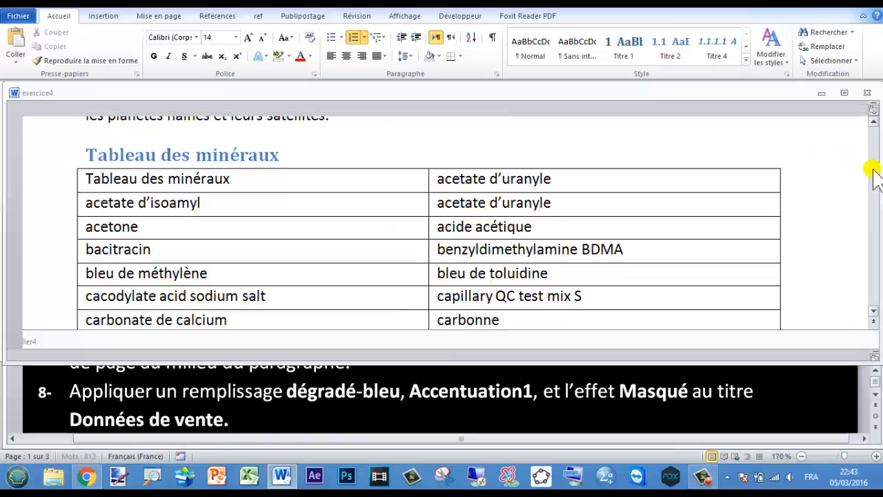
scroll(529, 142, "up", 1)
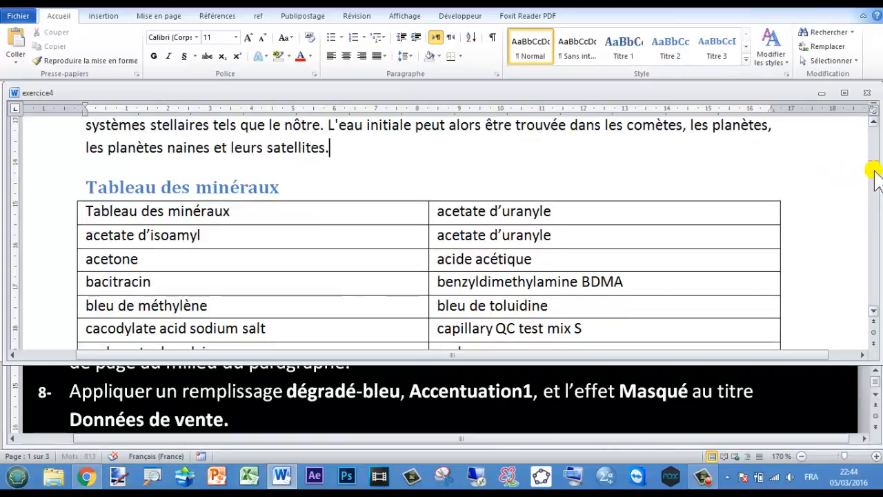
left_click_drag(875, 174, 875, 145)
scroll(667, 219, "down", 3)
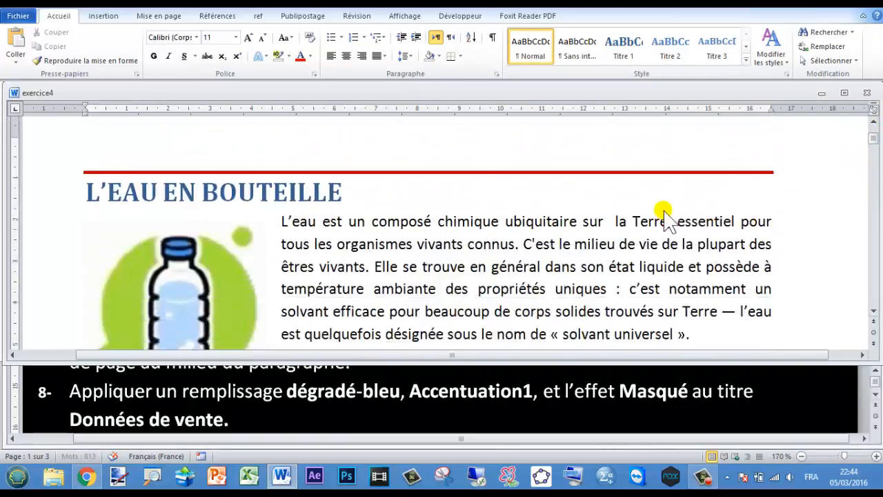
scroll(667, 218, "down", 10)
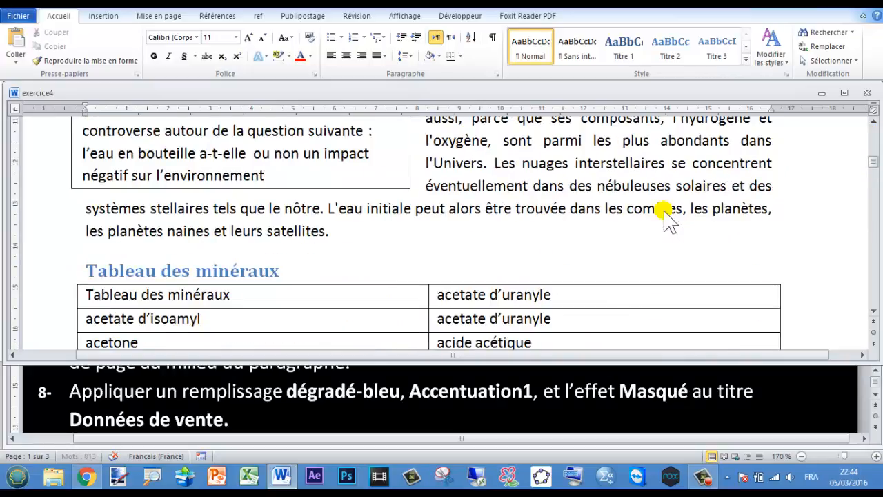
scroll(667, 219, "down", 10)
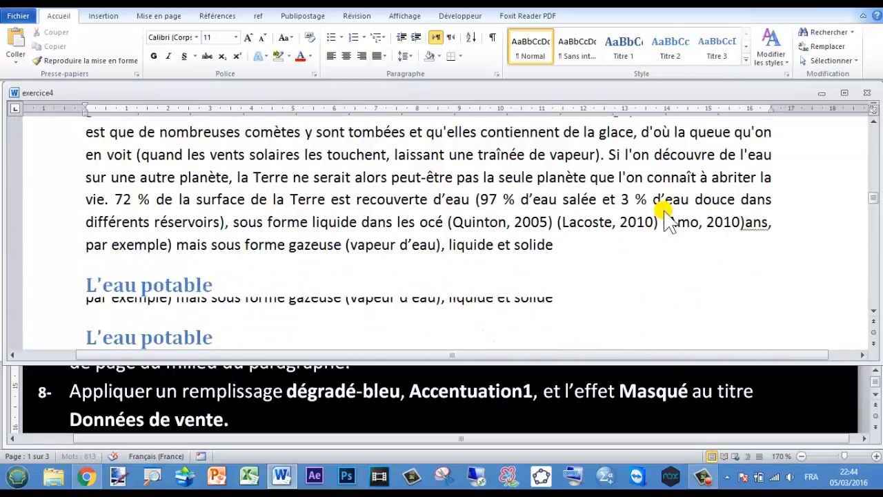
scroll(667, 219, "down", 10)
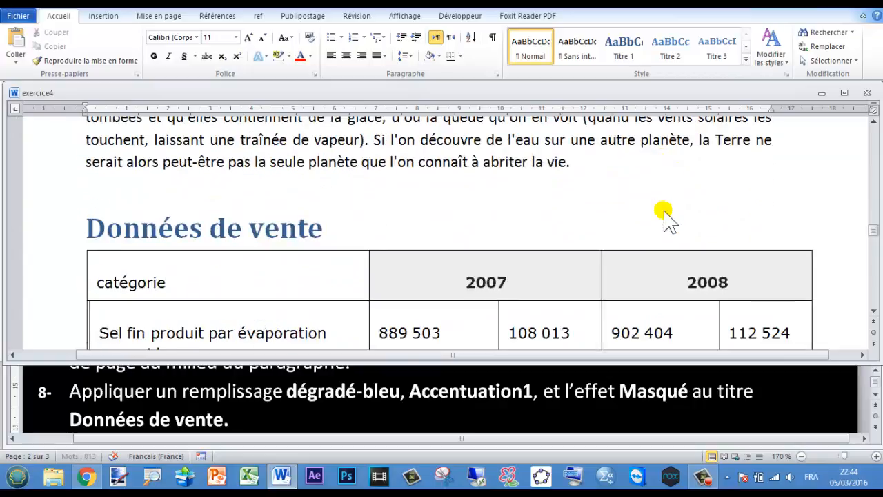
scroll(667, 219, "up", 1)
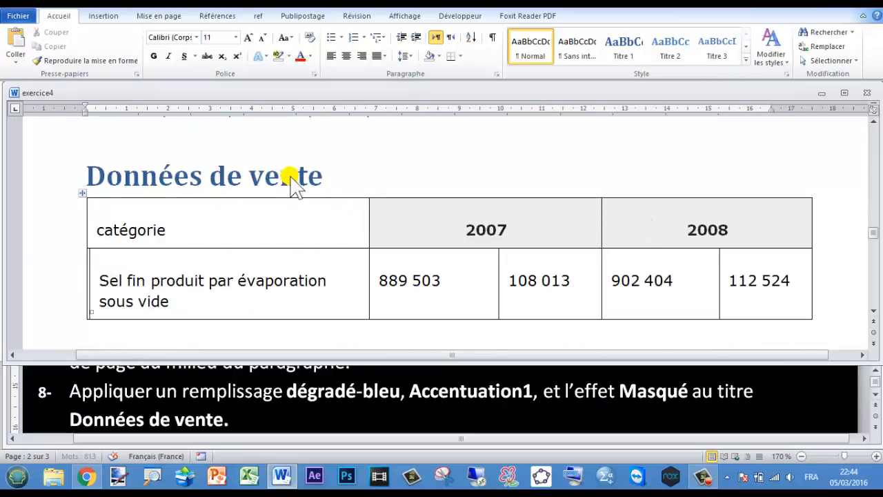
Step: Go to the Données de vente heading from the start of exercice4 using the navigation pane, and hide the pane again
left_click(404, 16)
left_click_drag(873, 235, 870, 131)
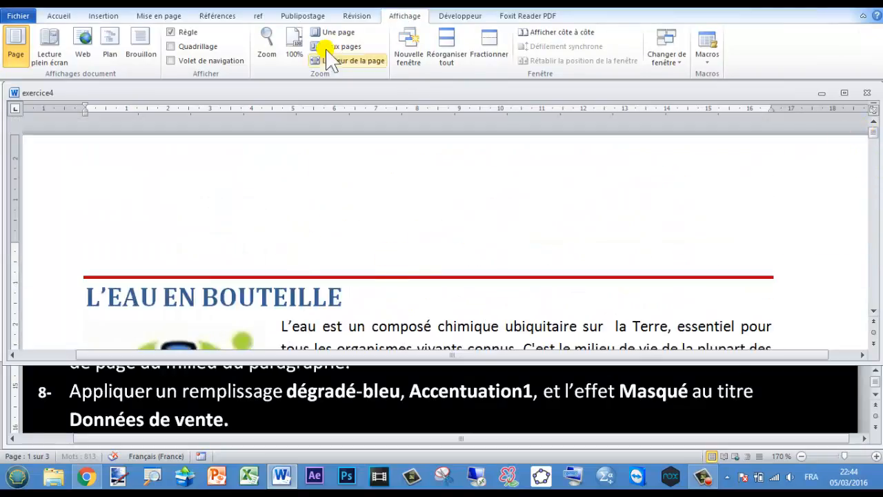
left_click(172, 61)
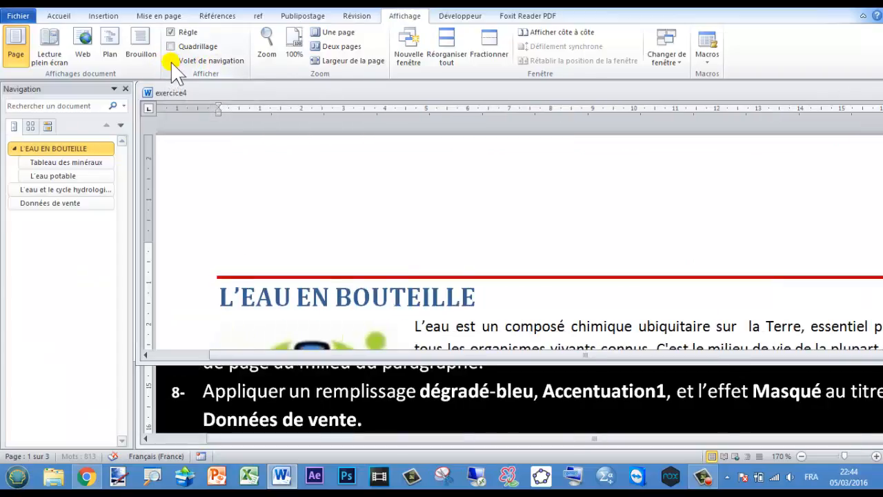
left_click(57, 204)
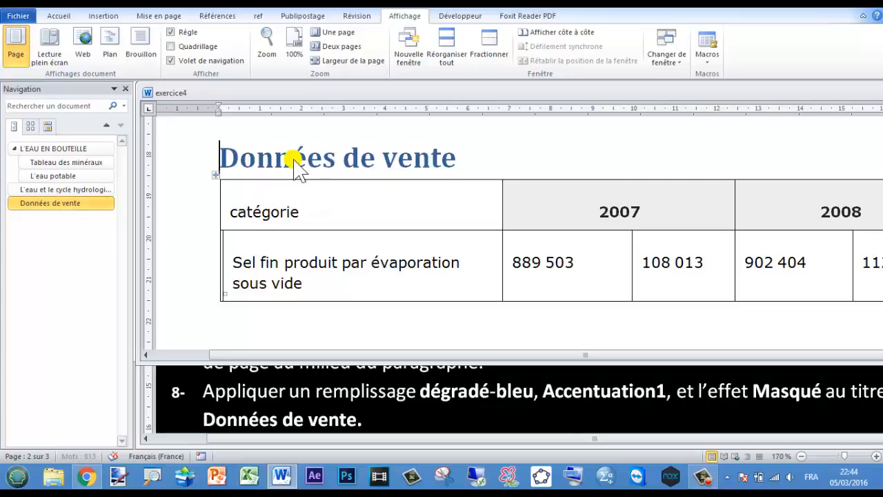
left_click(125, 89)
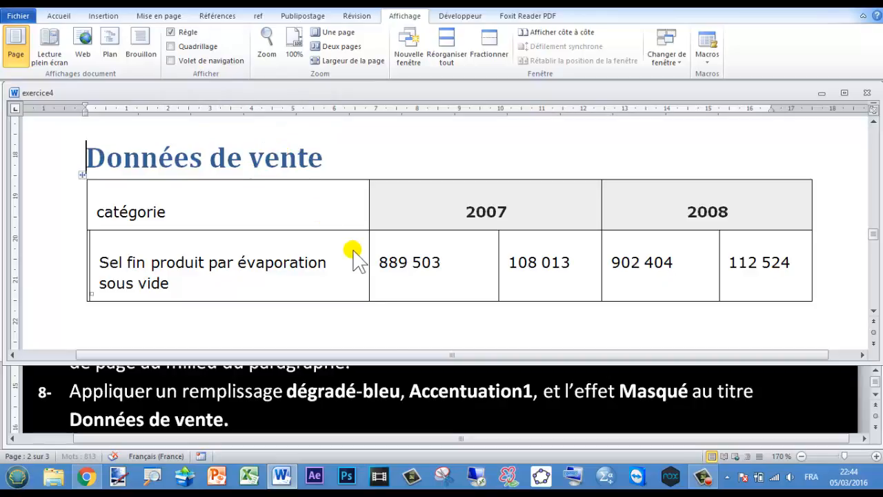
Step: Apply a gradient text fill to the Données de vente heading, with the first gradient stop set to Bleu, Accentuation1
left_click(36, 166)
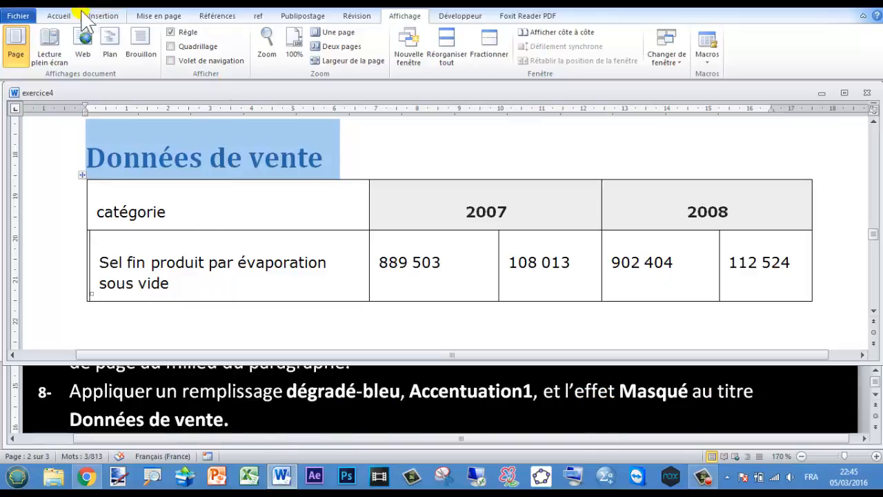
left_click(59, 17)
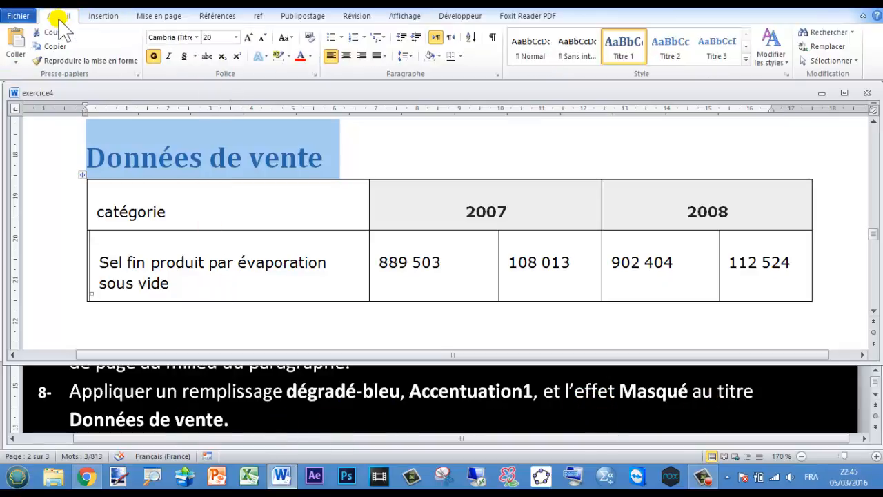
left_click(307, 74)
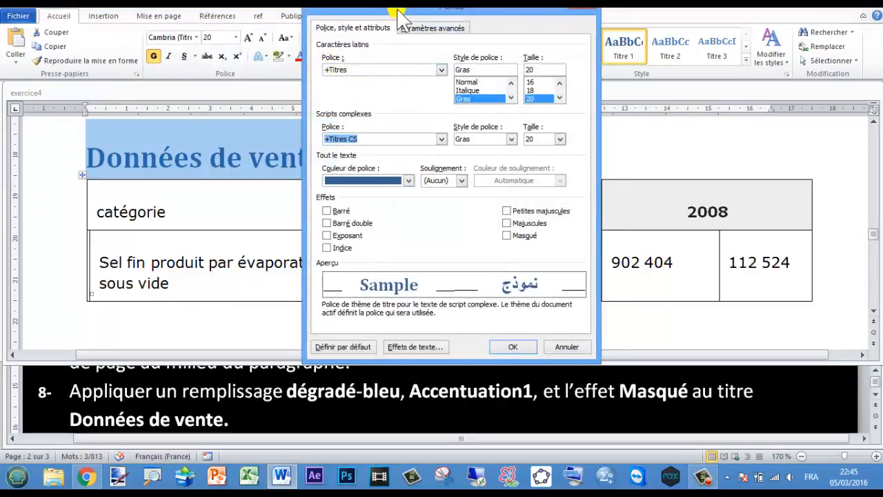
left_click_drag(394, 8, 481, 20)
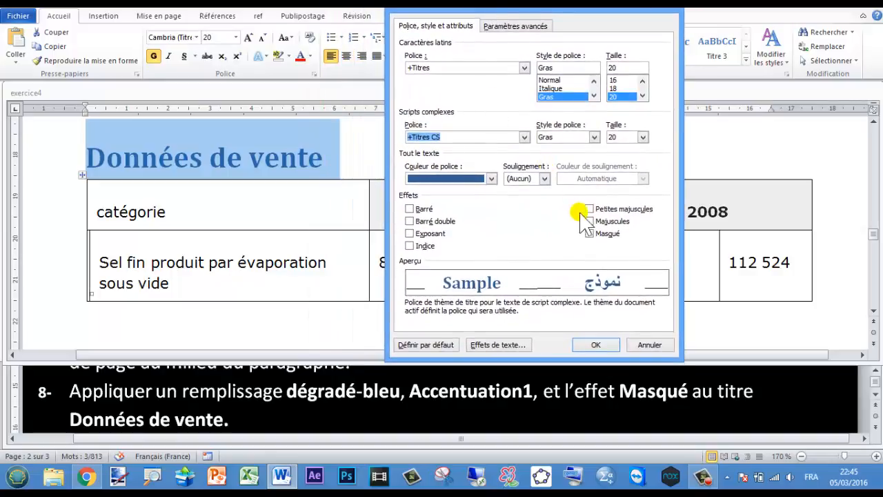
left_click(503, 349)
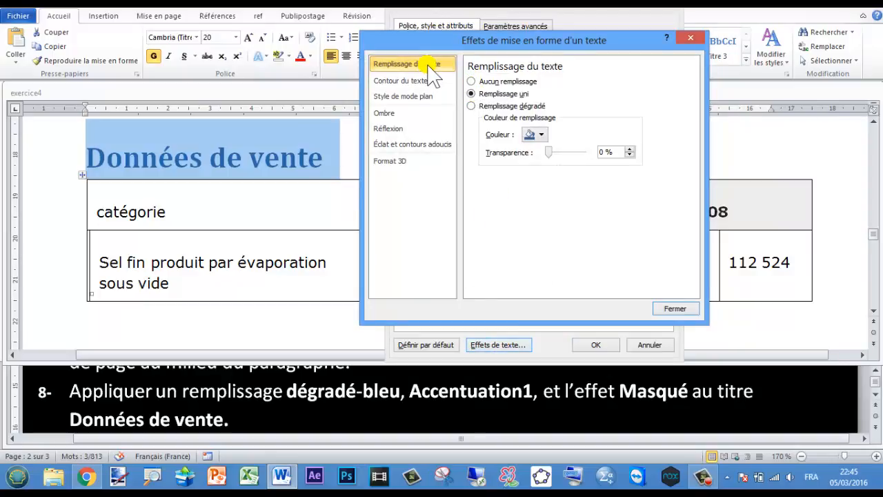
left_click(472, 105)
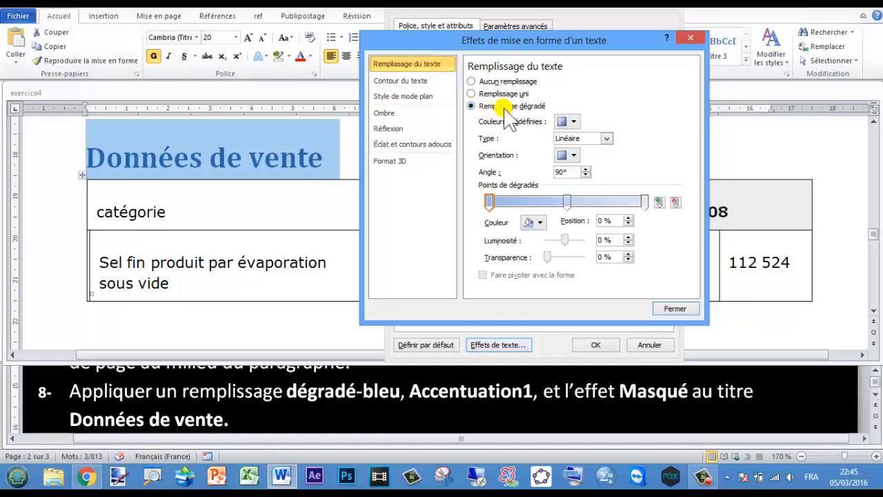
left_click(535, 223)
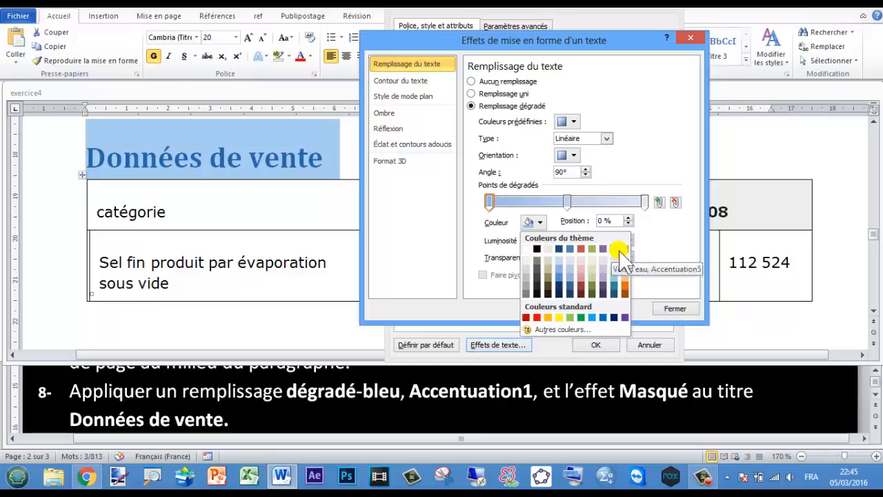
left_click(571, 249)
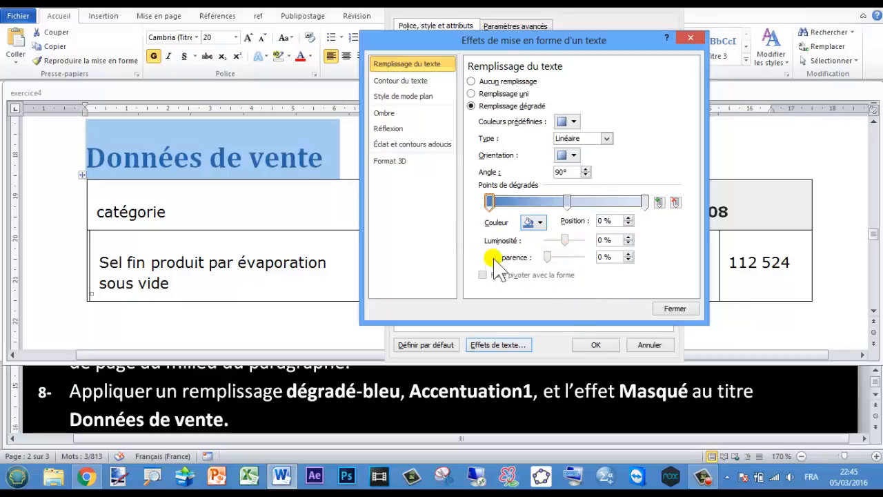
left_click(676, 309)
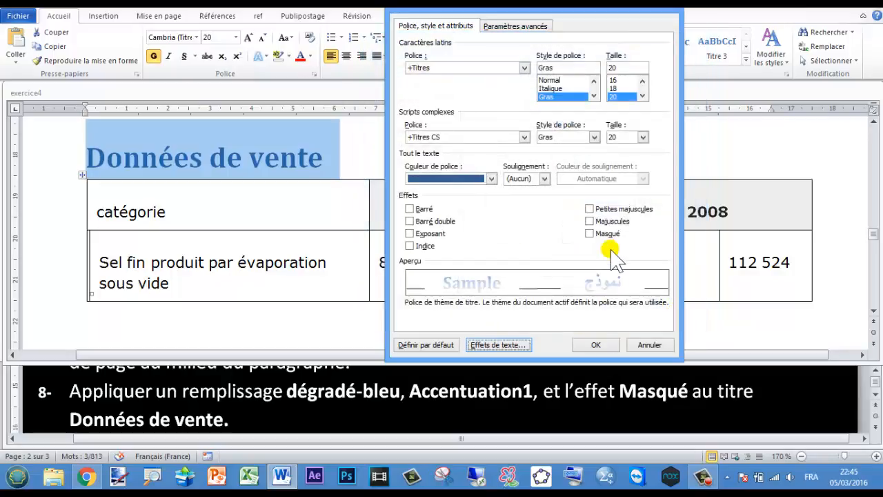
Step: Turn on the Masqué effect for the Données de vente heading and apply the font changes
left_click(591, 234)
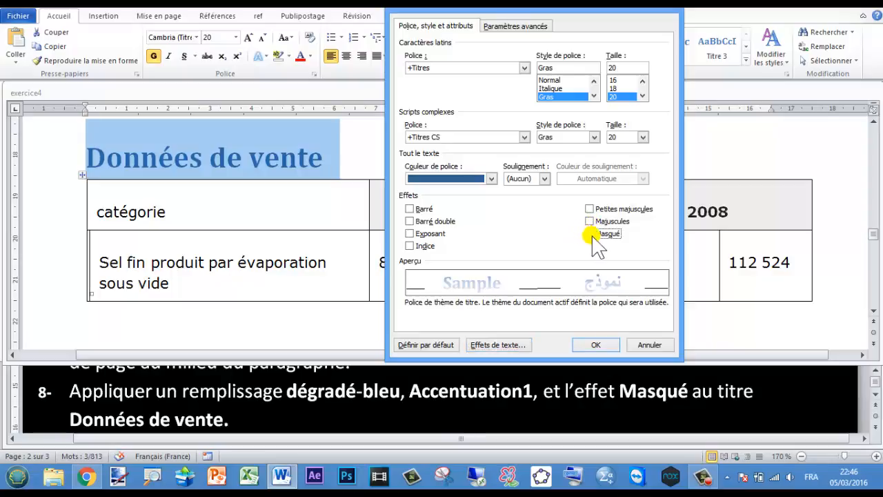
left_click(591, 234)
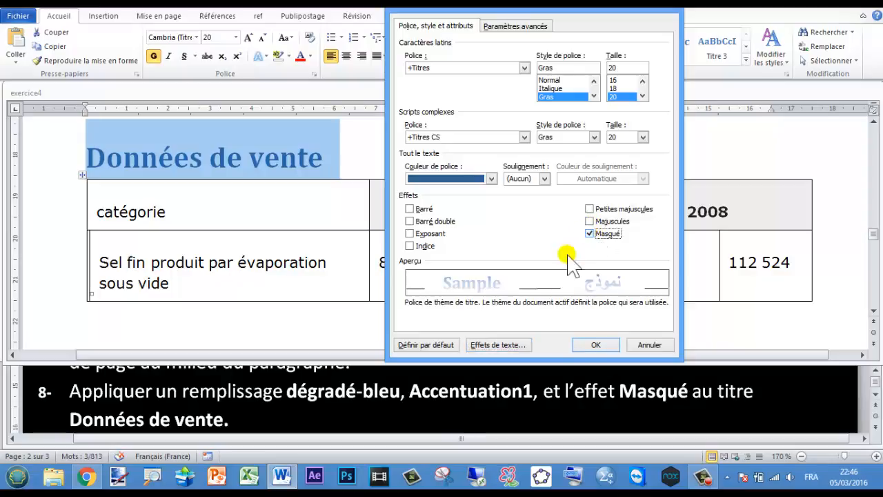
left_click(595, 345)
scroll(387, 283, "up", 1)
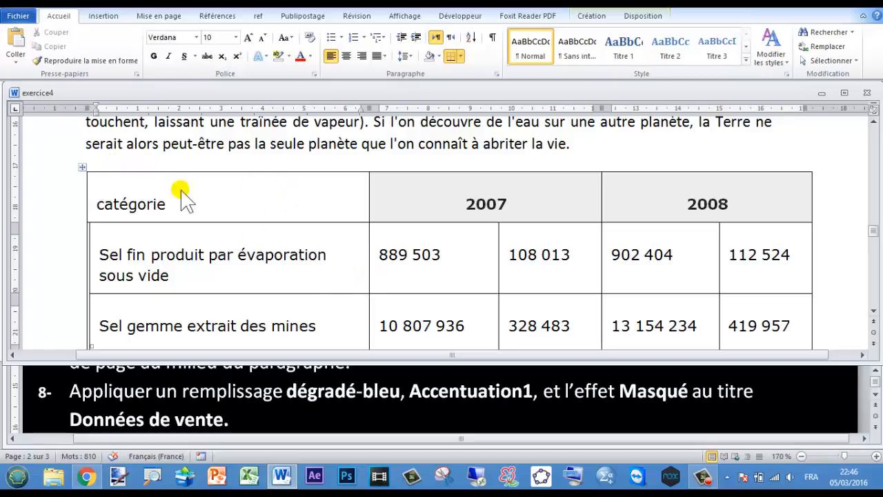
Step: Go to instruction 9 in Atelier4 and correct the misspelled word before "de la zone de texte" to "intégralité"
left_click(872, 405)
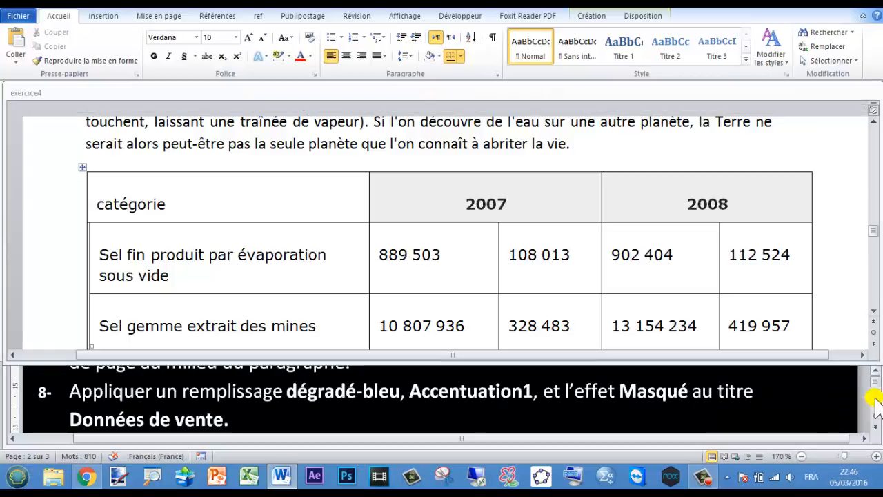
scroll(875, 405, "down", 2)
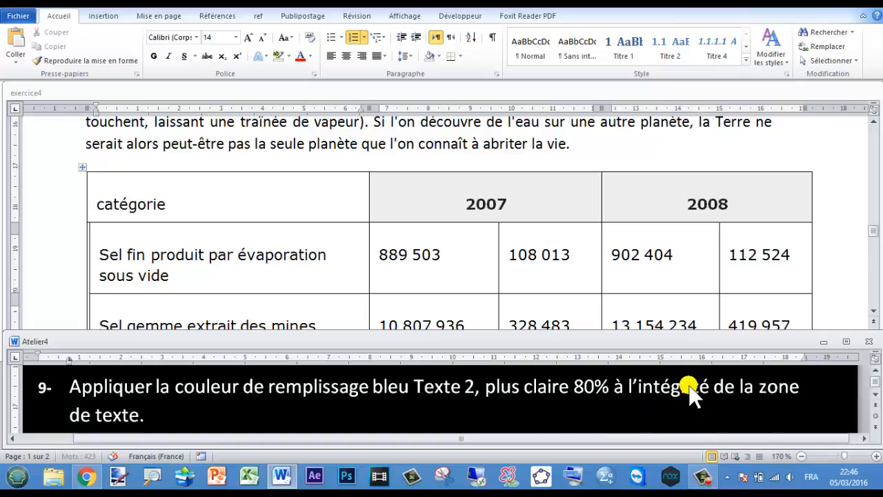
left_click(876, 481)
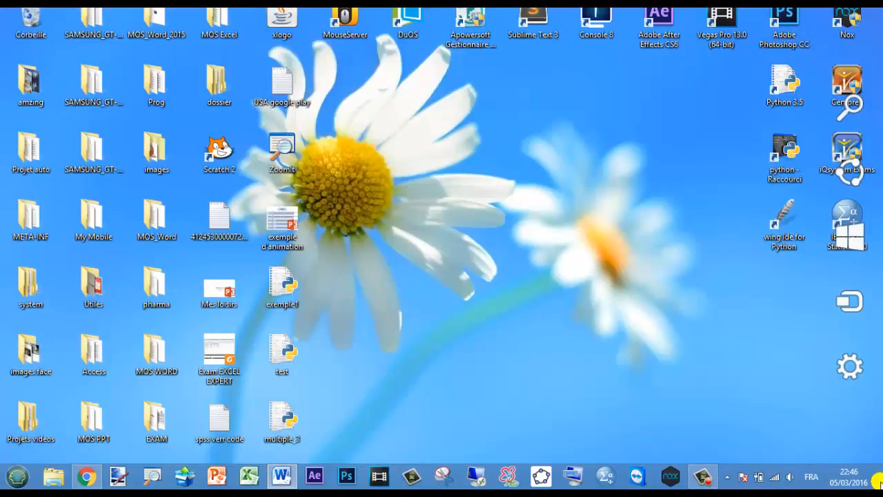
left_click(877, 481)
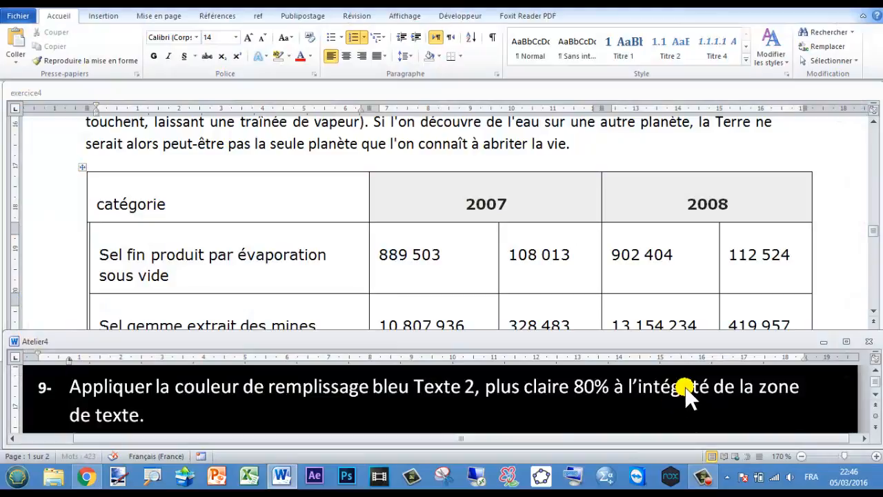
type("all")
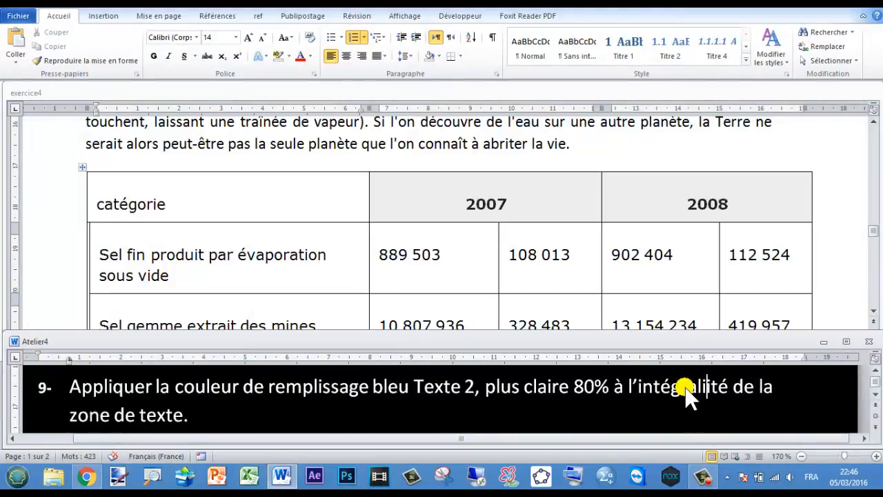
key("BackSpace")
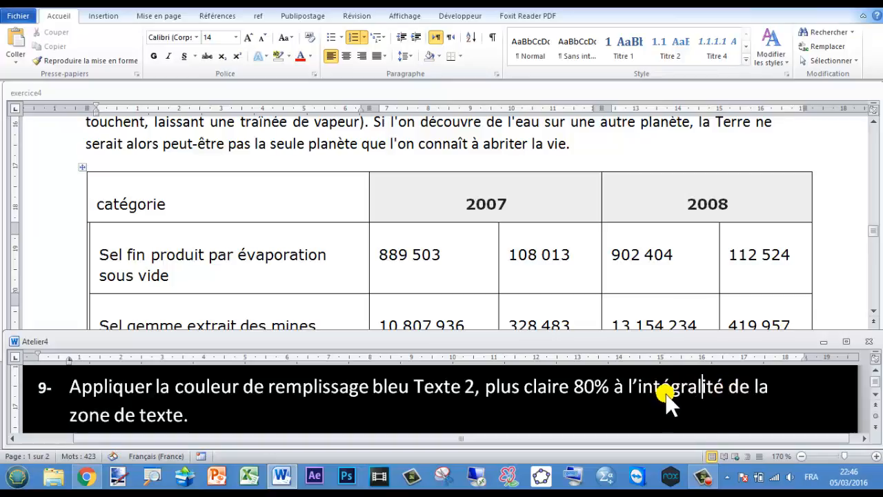
Step: Fill the whole text box about bottled water in exercice4 with Bleu foncé, Texte 2, plus clair 80 %
left_click(877, 238)
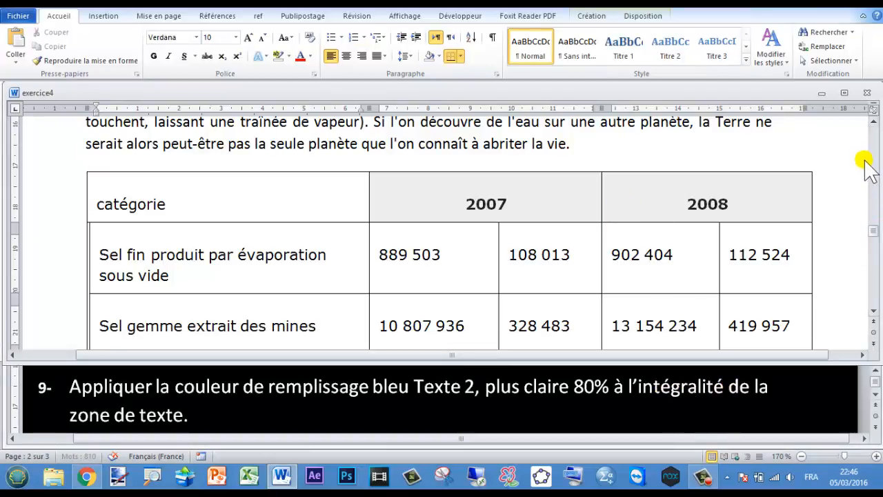
left_click_drag(876, 238, 874, 131)
scroll(461, 259, "down", 6)
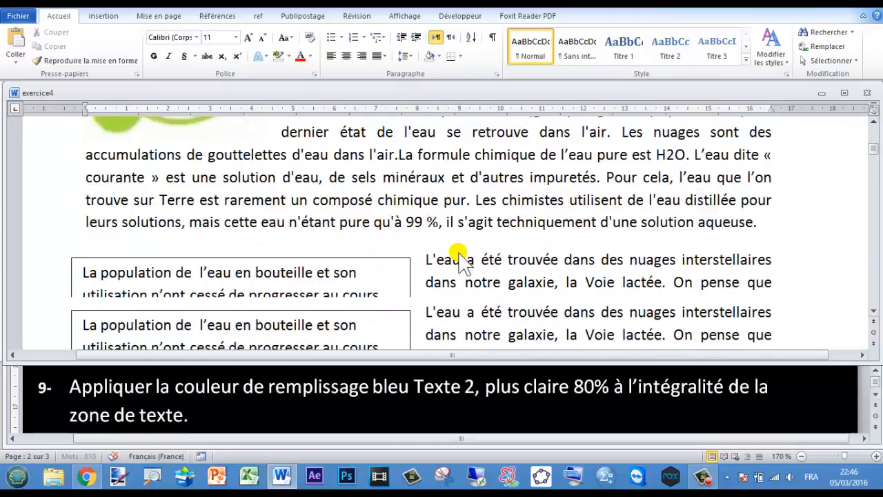
left_click(271, 217)
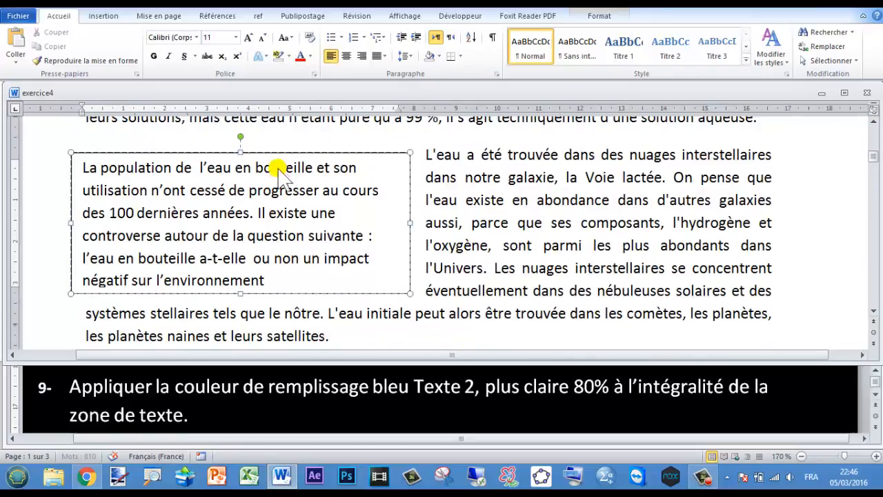
key("Escape")
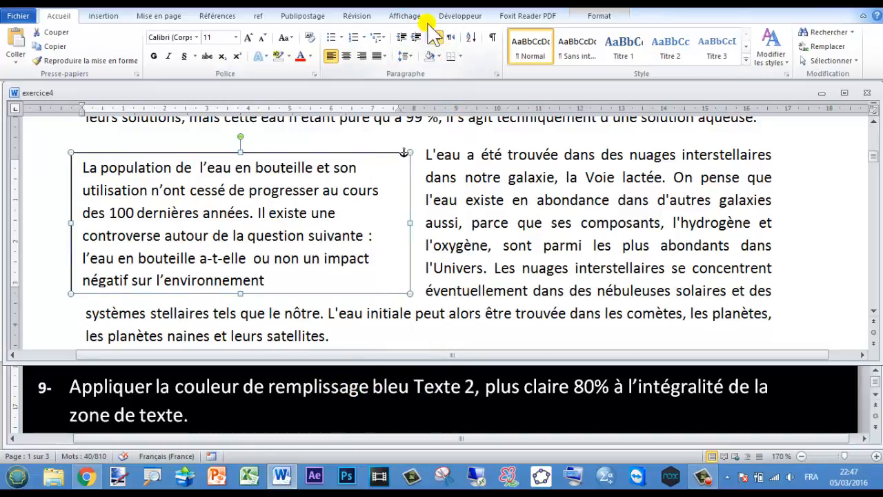
left_click(604, 19)
left_click(332, 33)
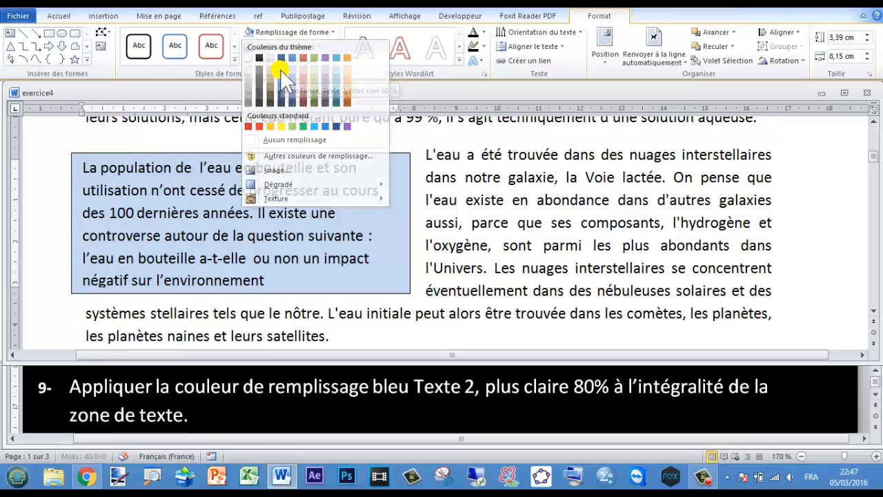
left_click(281, 70)
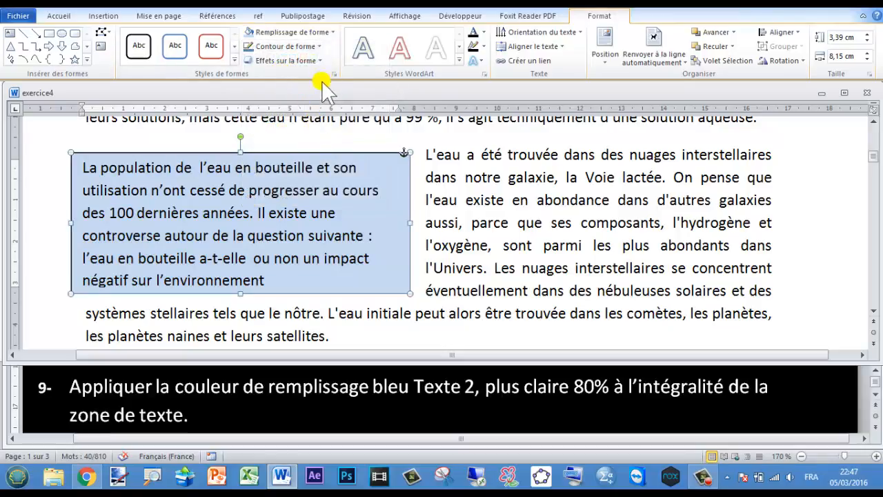
Step: Set the text box's outline to the same Texte 2, plus clair 80 % colour and deselect the box
left_click(318, 47)
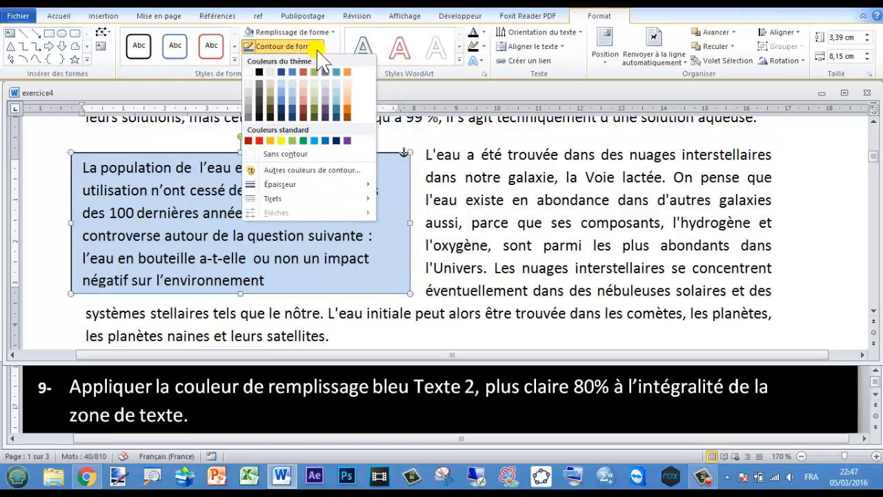
left_click(283, 85)
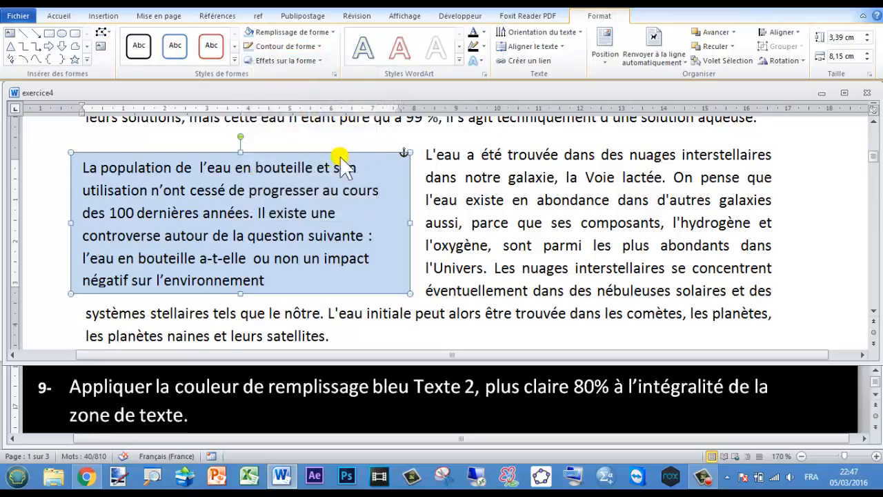
left_click(426, 192)
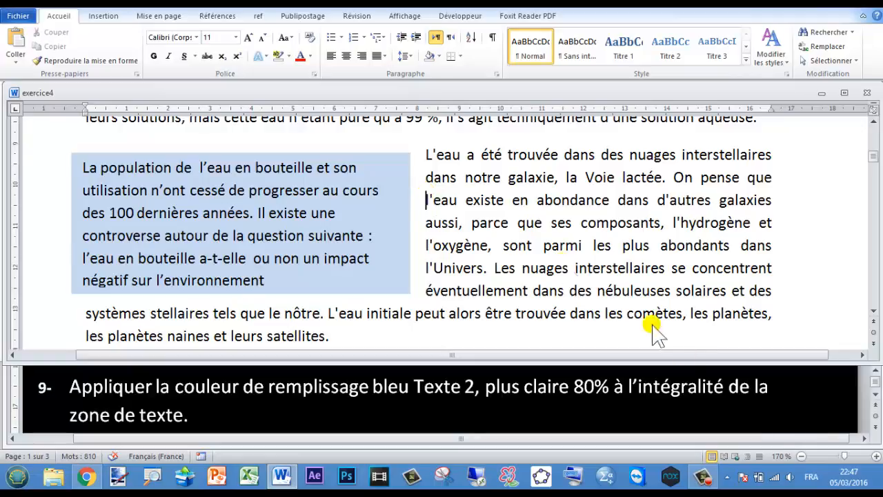
Step: Read instruction 10 in Atelier4 and look through exercice4 for the image it concerns
left_click(874, 397)
scroll(874, 397, "down", 3)
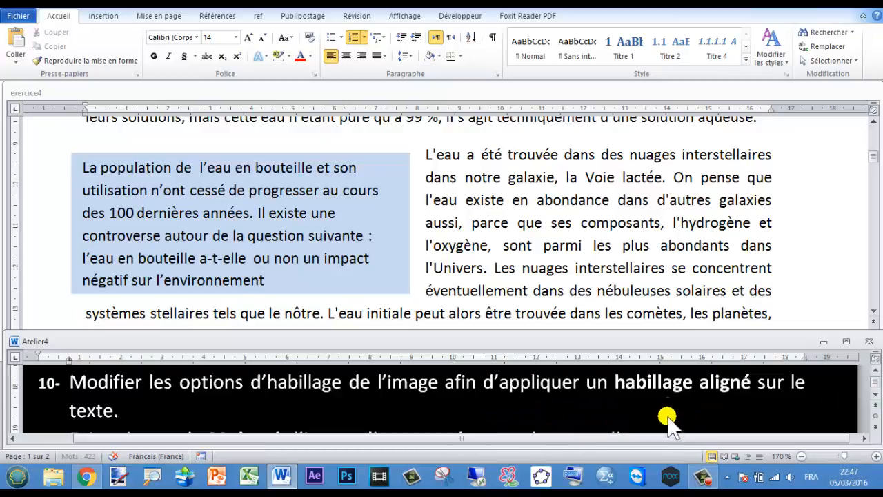
left_click(604, 230)
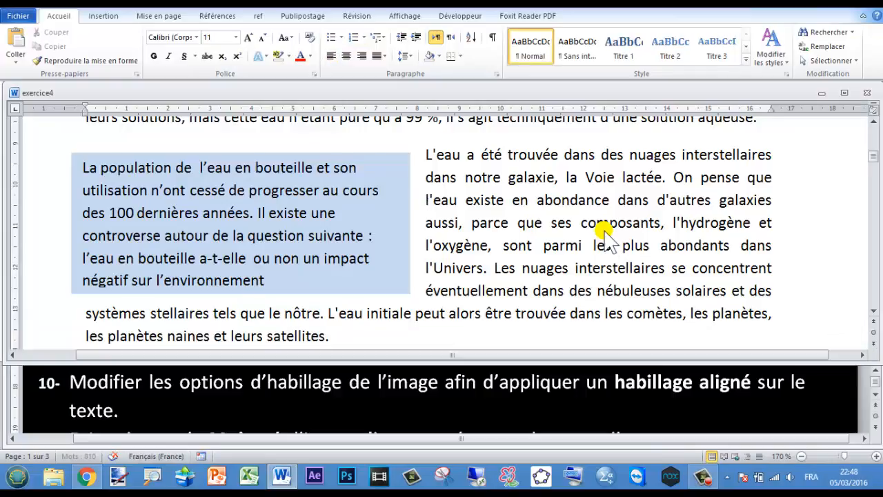
scroll(605, 230, "up", 2)
scroll(604, 230, "down", 3)
scroll(605, 230, "up", 3)
scroll(605, 230, "up", 2)
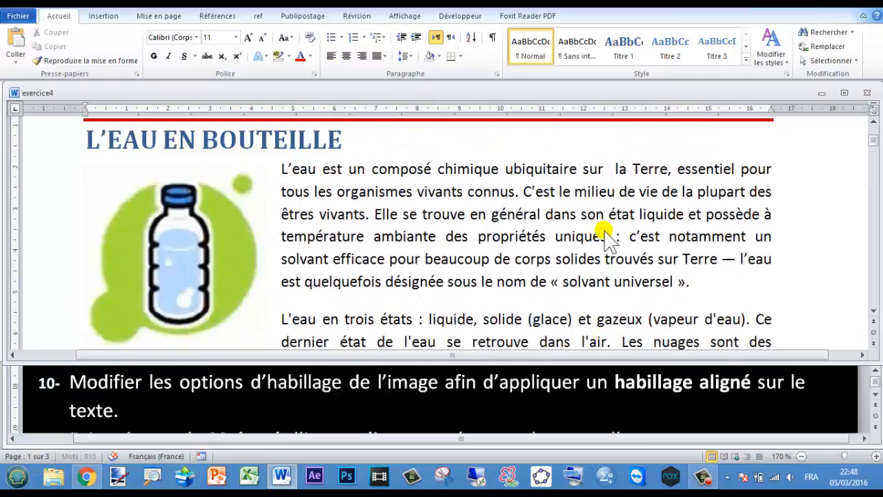
scroll(604, 230, "down", 12)
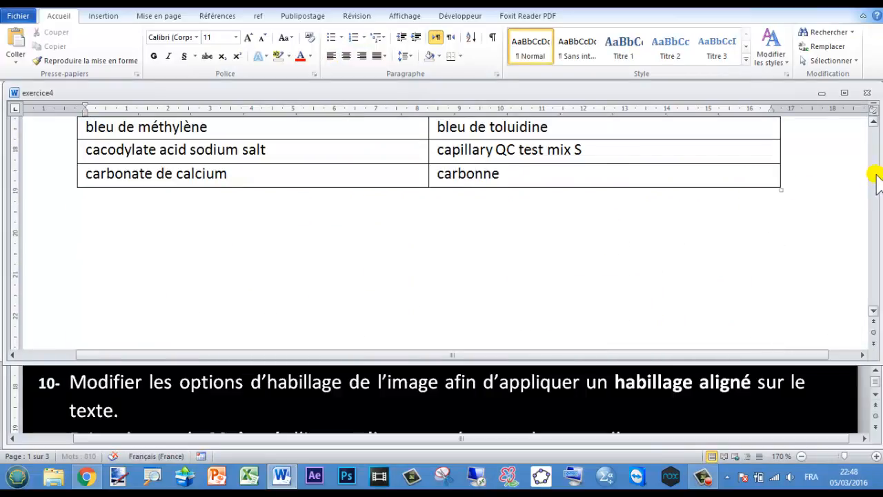
left_click_drag(873, 176, 868, 141)
Step: Set the text wrapping of the bottle image below the L'EAU EN BOUTEILLE heading to Aligné sur le texte
left_click(200, 223)
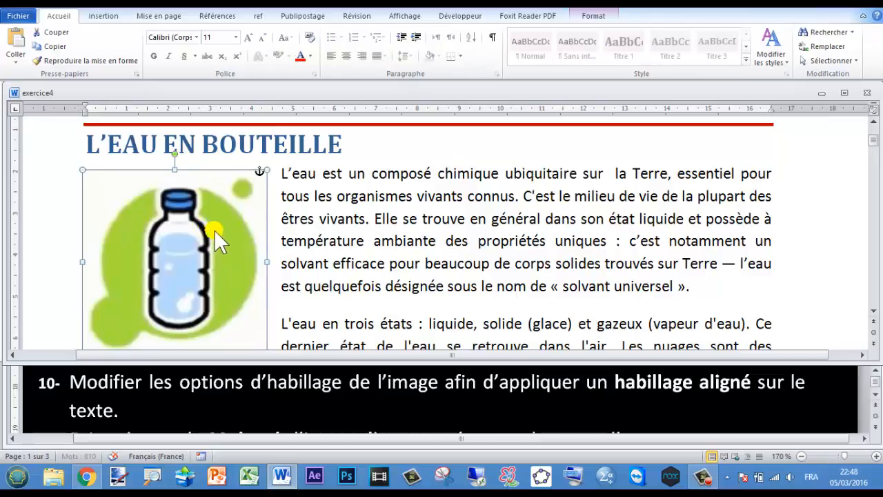
left_click(588, 16)
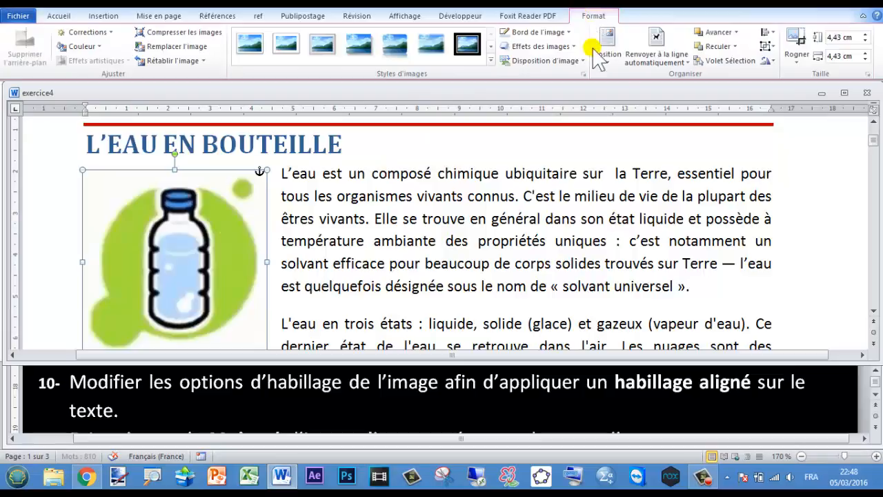
left_click(683, 65)
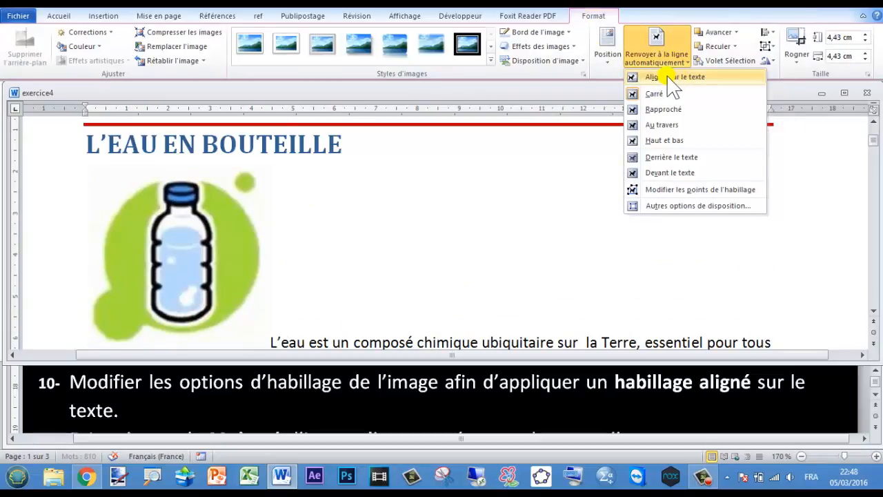
left_click(669, 78)
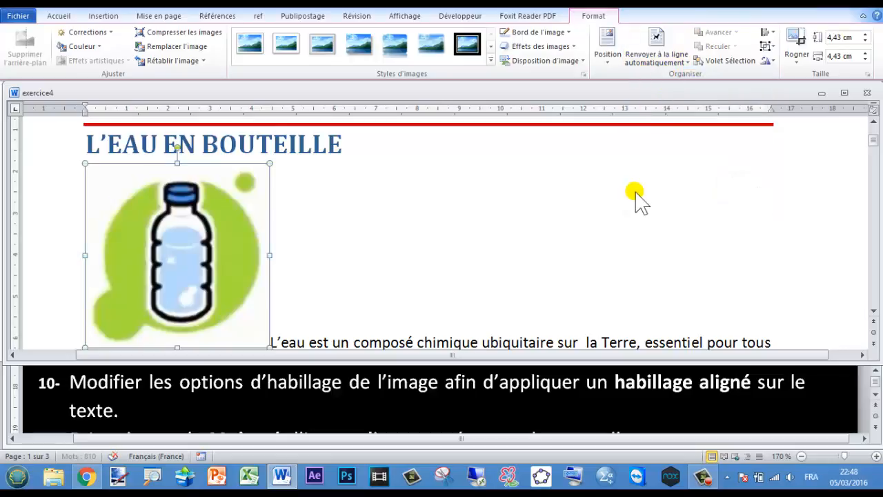
Step: Read instruction 11 in Atelier4 and find the water glass clipart beside the L'eau potable paragraph in exercice4
left_click(876, 395)
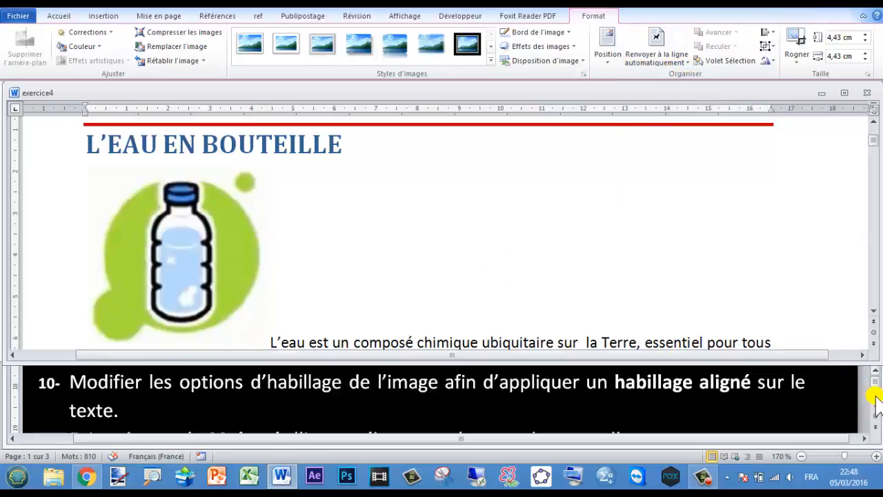
left_click(876, 395)
left_click(875, 396)
left_click(876, 397)
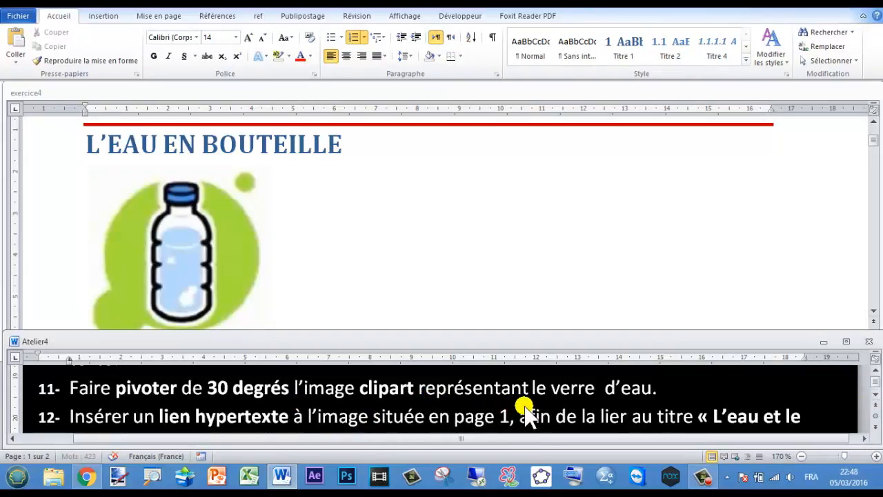
scroll(649, 217, "down", 15)
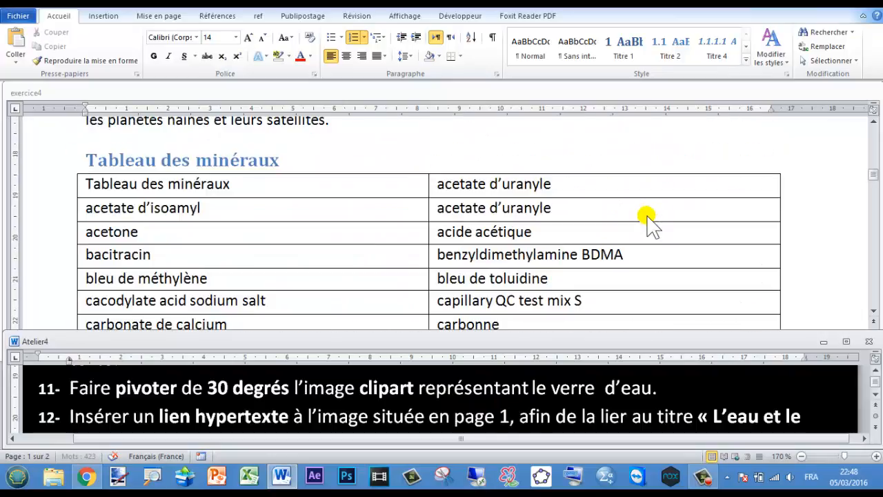
scroll(647, 224, "up", 1)
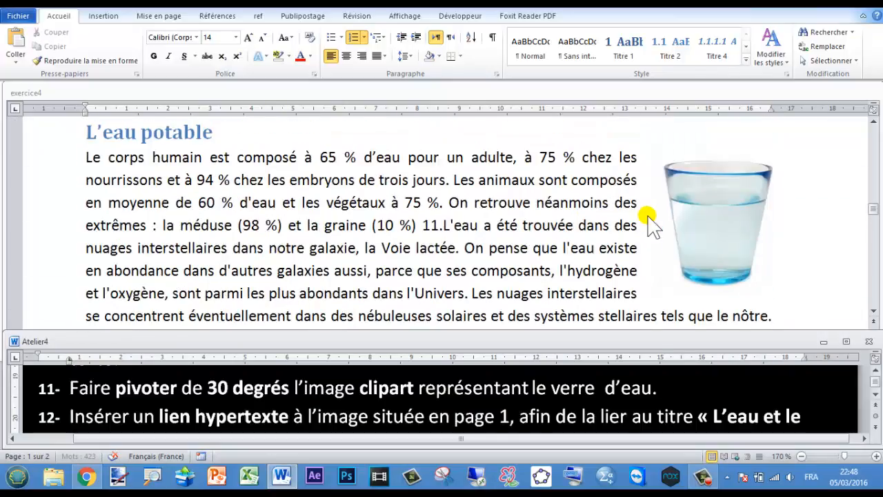
Step: Rotate the water glass image beside the L'eau potable paragraph by 30°
left_click(702, 225)
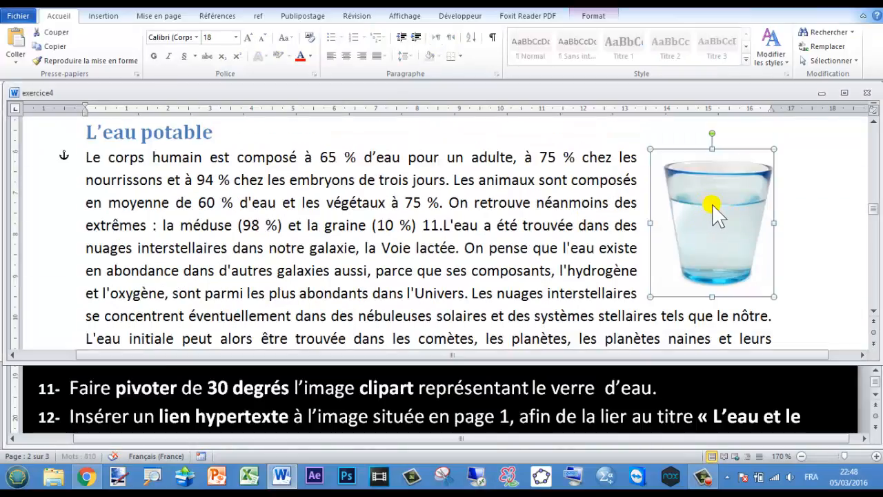
left_click(592, 17)
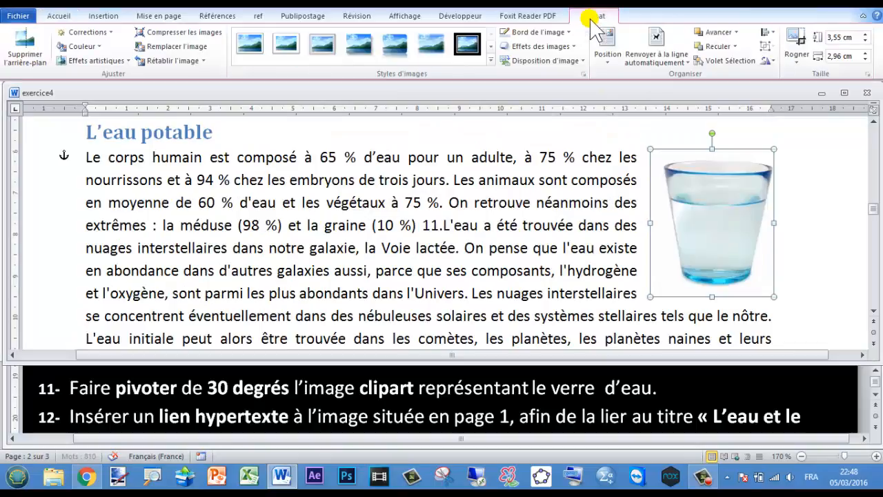
left_click(773, 59)
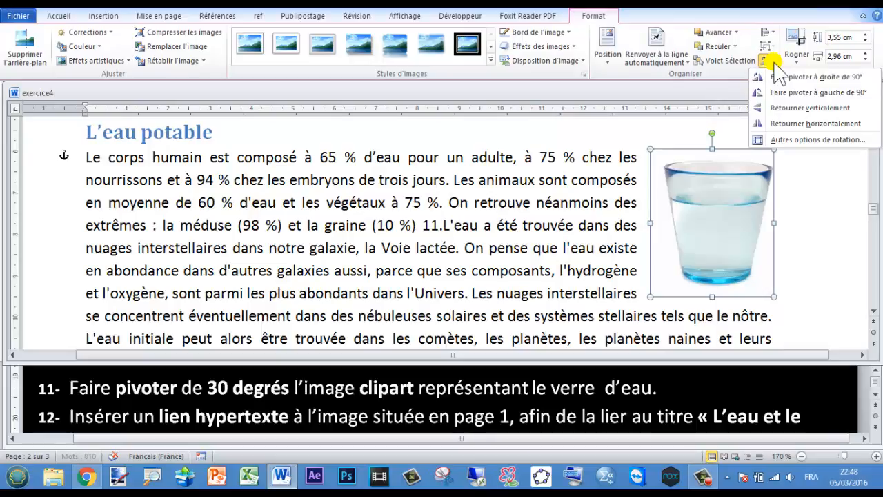
left_click(807, 140)
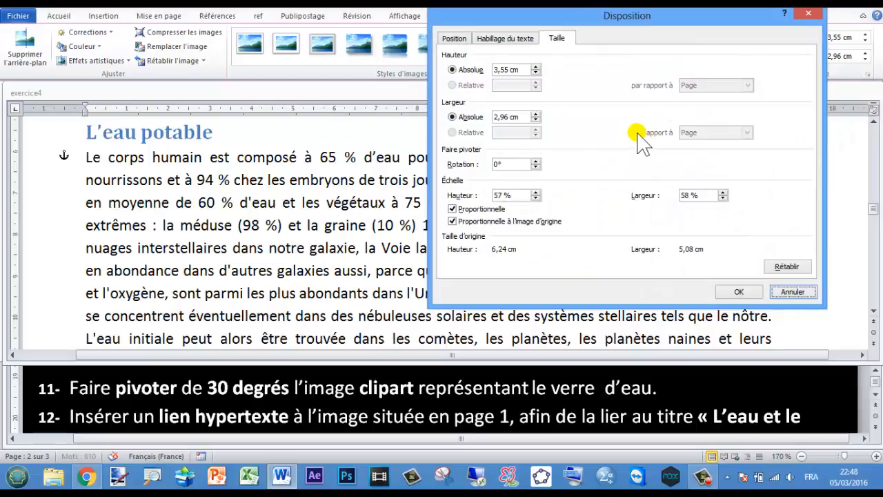
left_click(496, 165)
type("30")
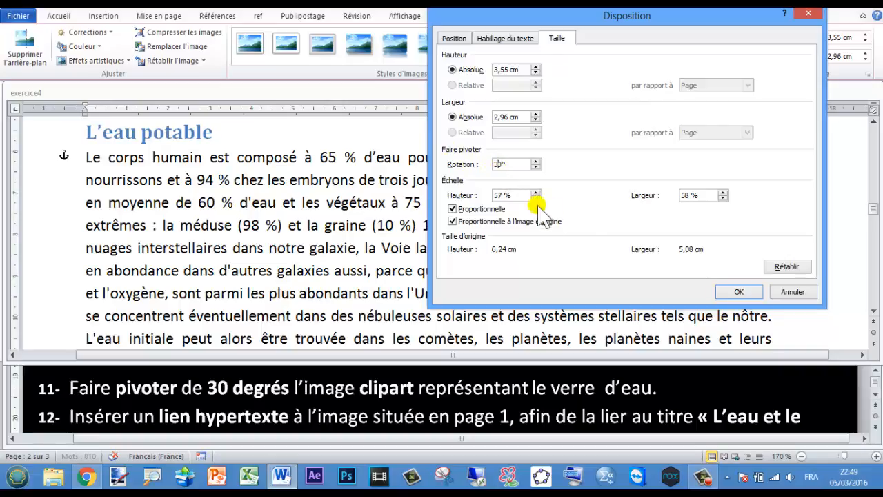
left_click(736, 292)
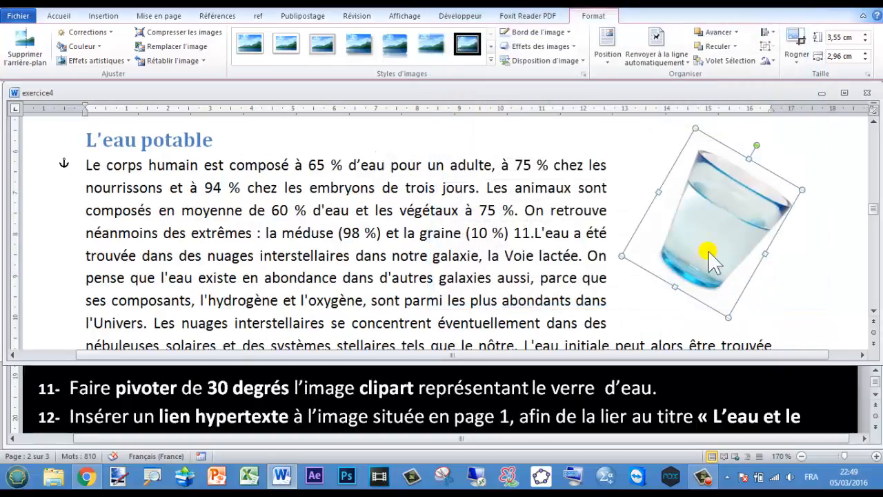
Step: Read instruction 12 in Atelier4 and return to the bottle image on page 1 of exercice4
left_click(875, 407)
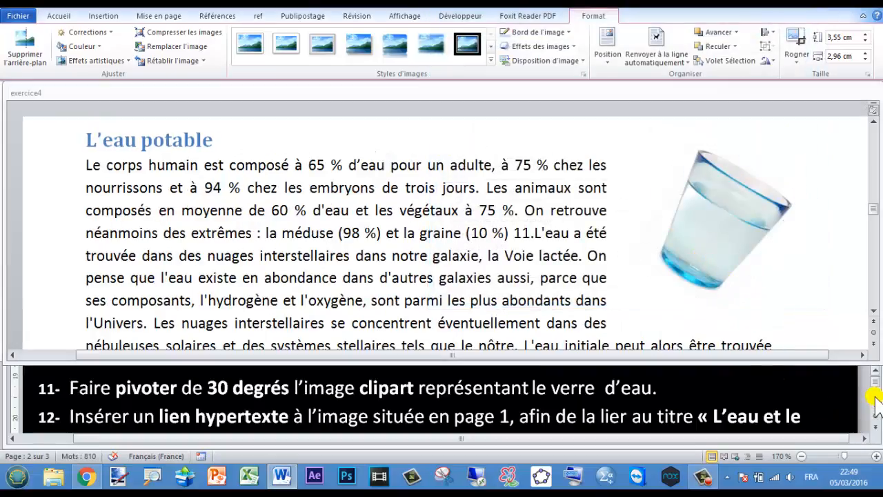
scroll(876, 407, "down", 2)
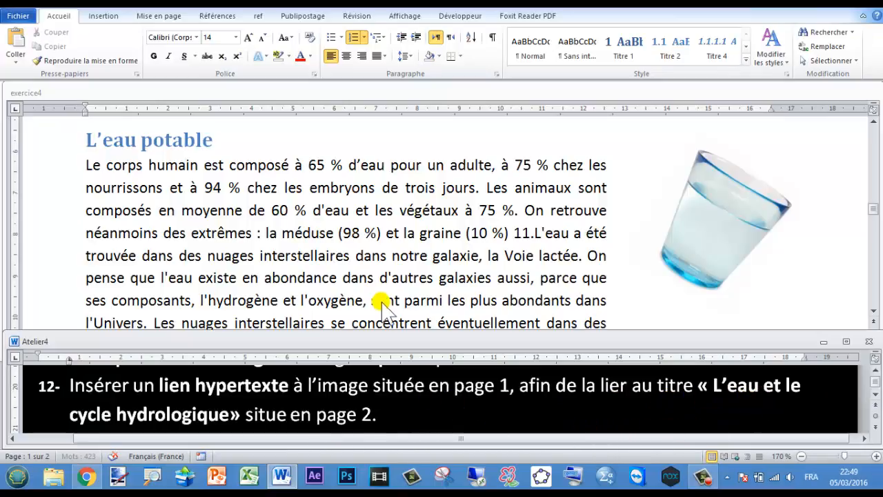
left_click(876, 218)
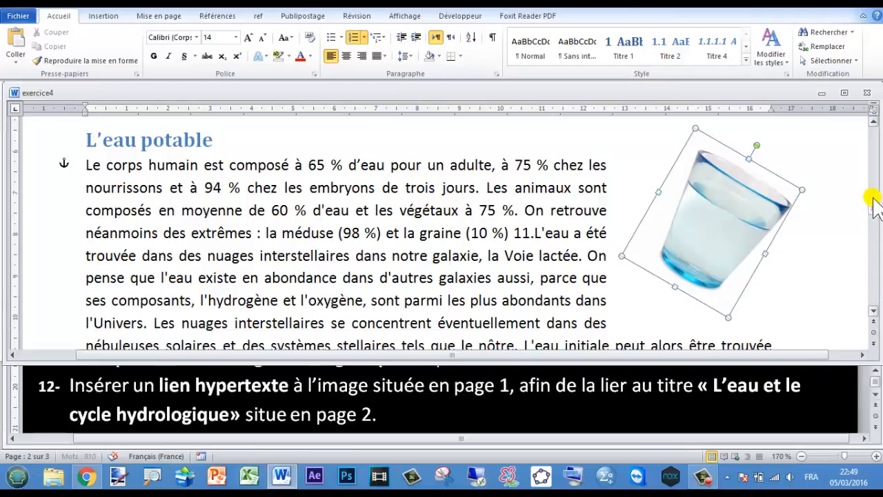
left_click_drag(877, 217, 874, 142)
Step: Insert a hyperlink on the bottle image that leads to the heading L'eau et le cycle hydrologique in this document
left_click(187, 250)
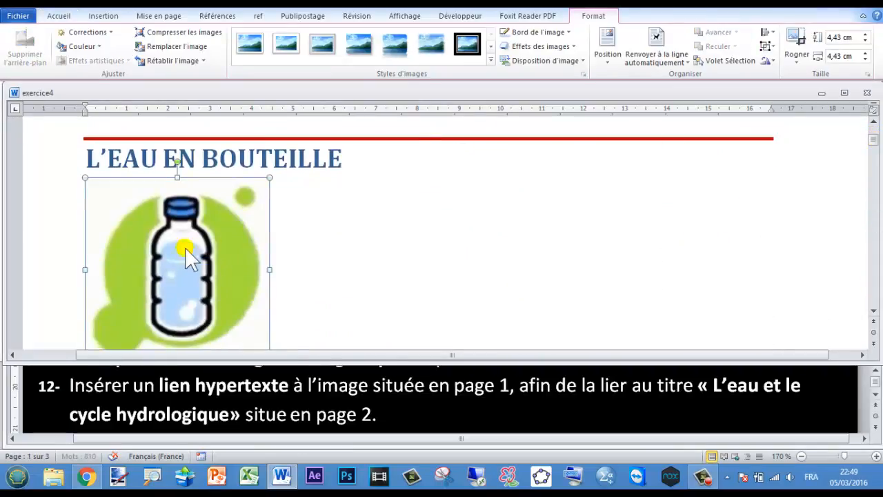
left_click(107, 17)
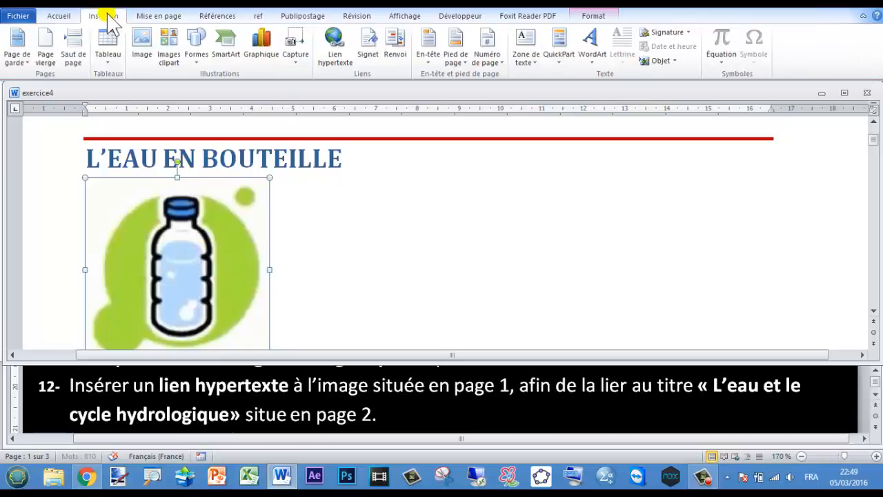
left_click(335, 48)
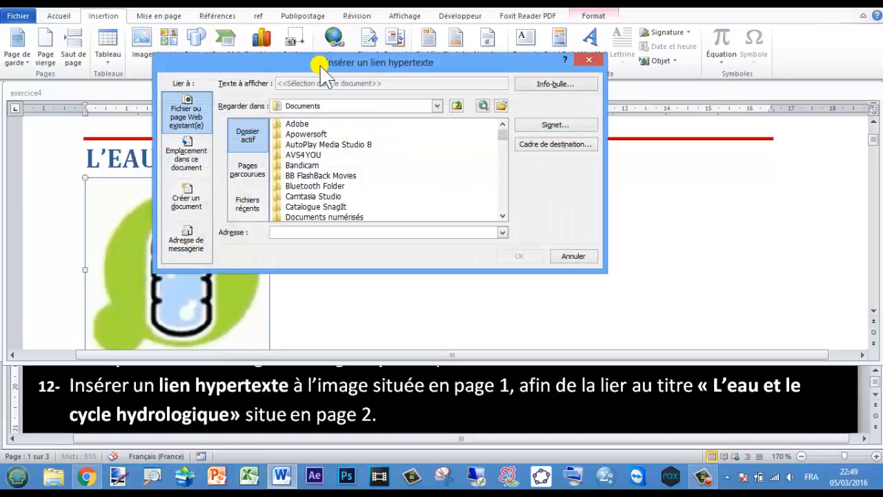
left_click_drag(324, 63, 462, 79)
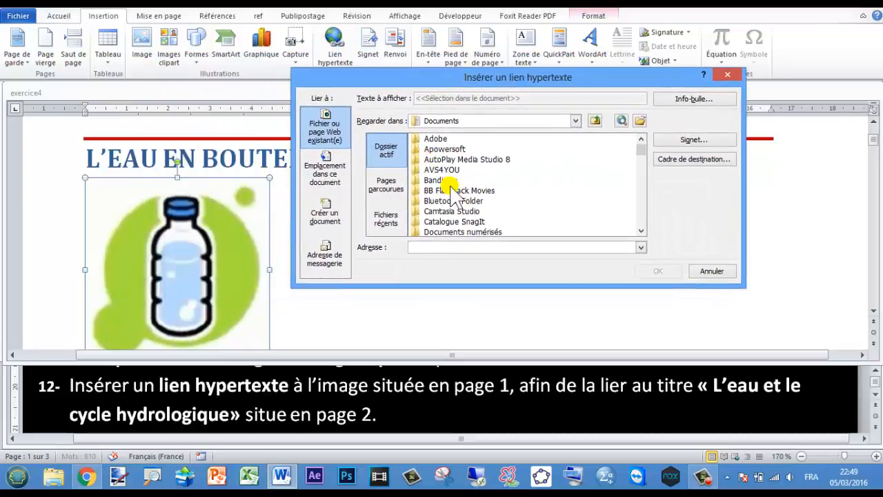
left_click(330, 176)
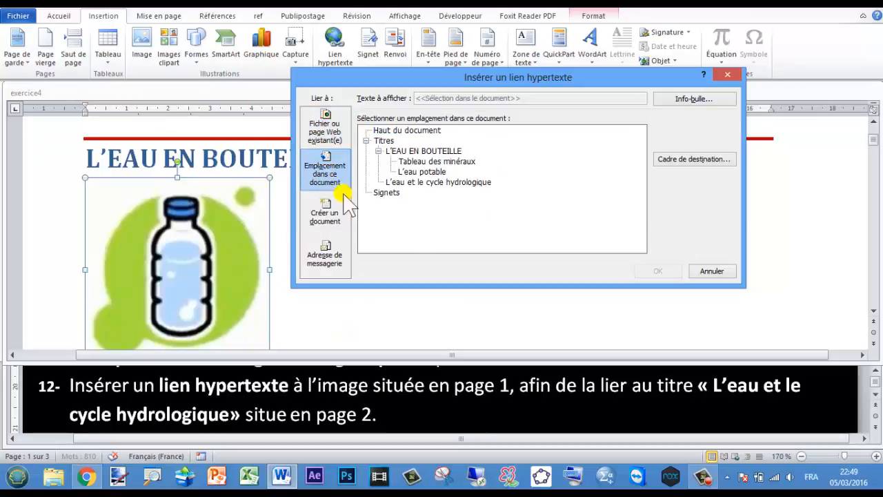
left_click(444, 183)
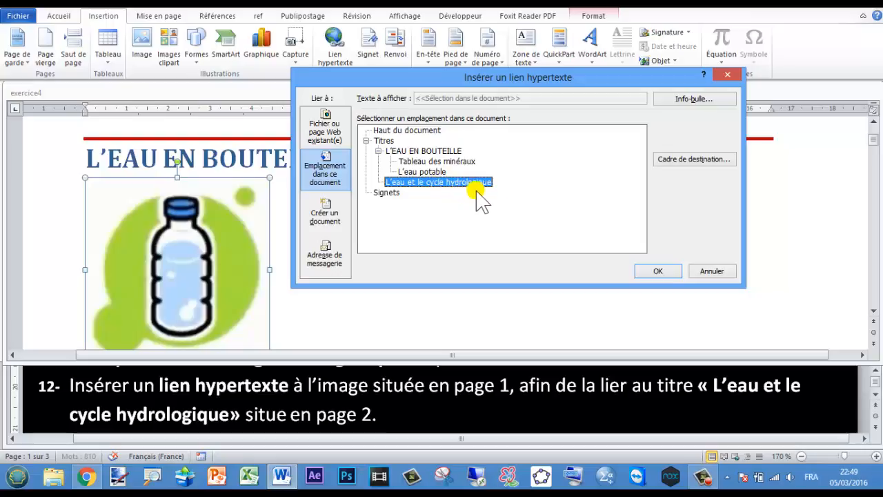
left_click(657, 272)
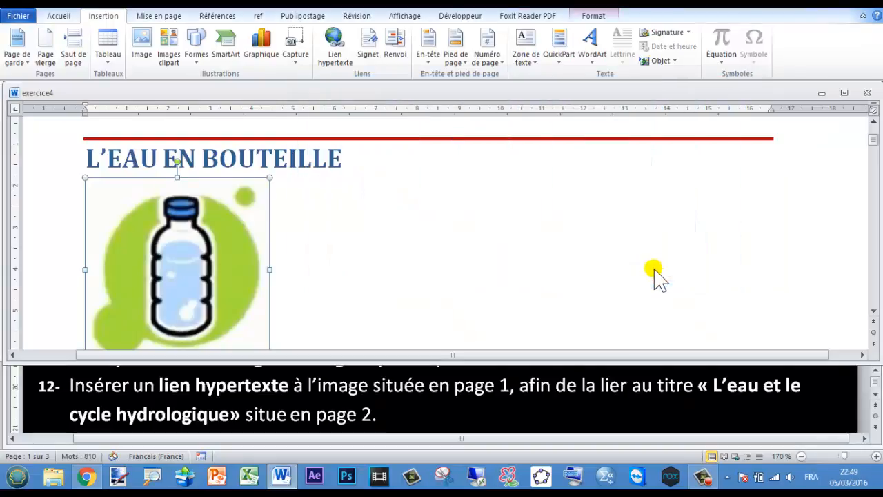
Step: Test the bottle image's hyperlink by following it, and return to the L'EAU EN BOUTEILLE heading on page 1
left_click(368, 270)
mouse_move(254, 252)
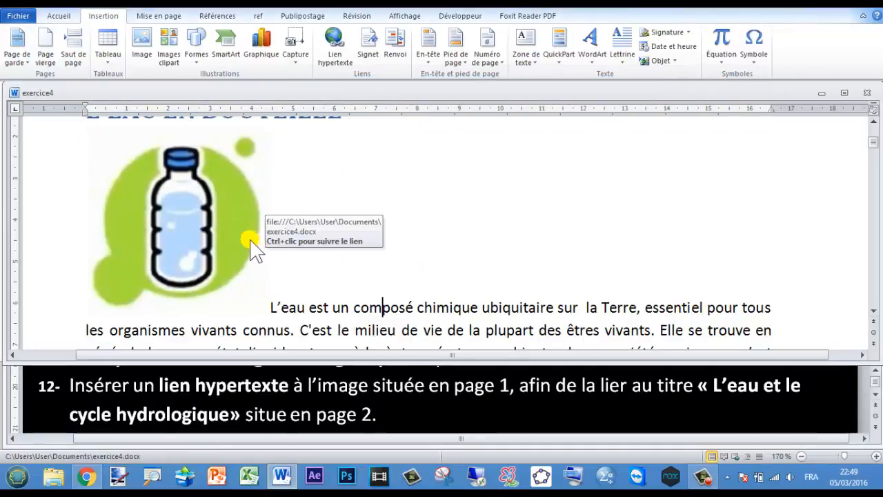
left_click(183, 207, "ctrl")
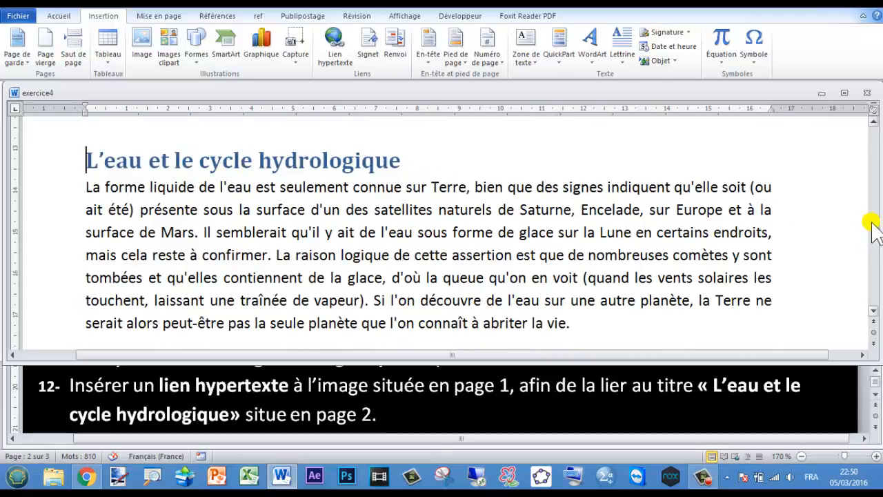
left_click_drag(873, 224, 868, 142)
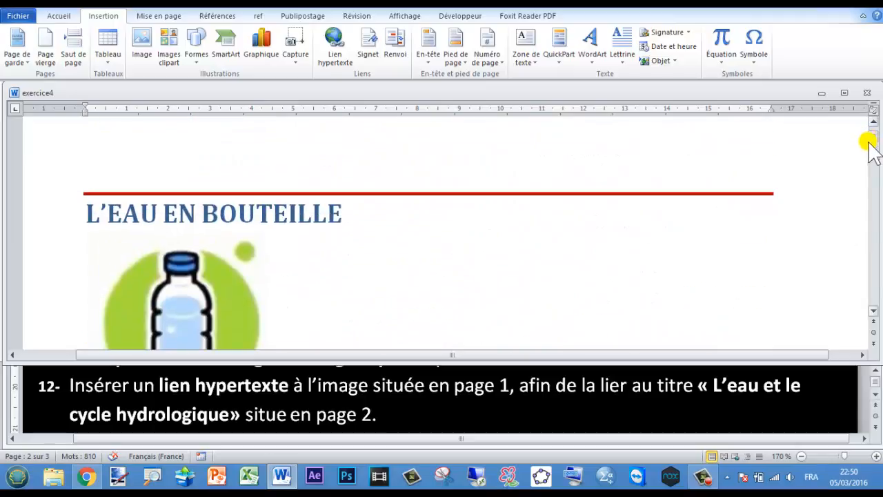
Step: Read instruction 13 in Atelier4 and switch back to exercice4
left_click(875, 403)
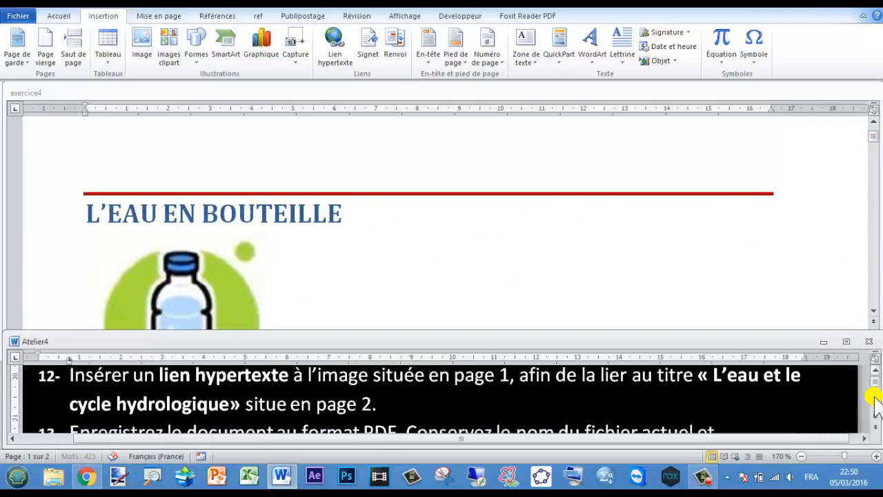
scroll(875, 404, "down", 2)
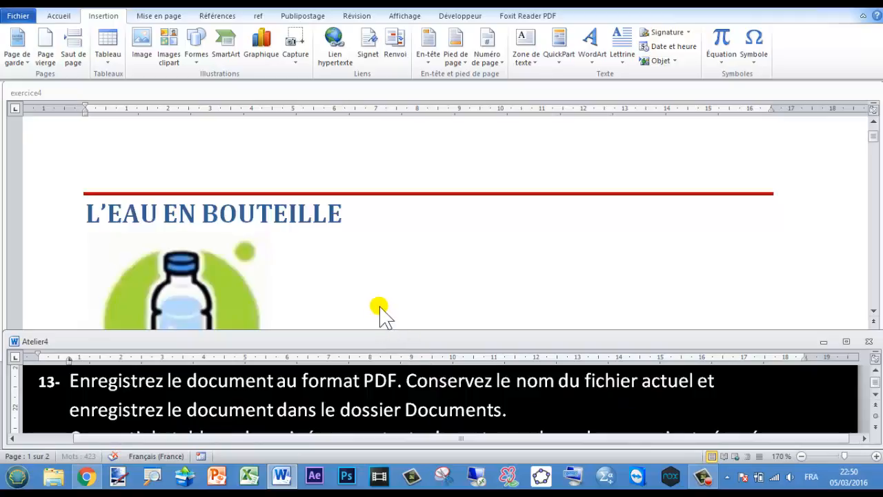
left_click(345, 268)
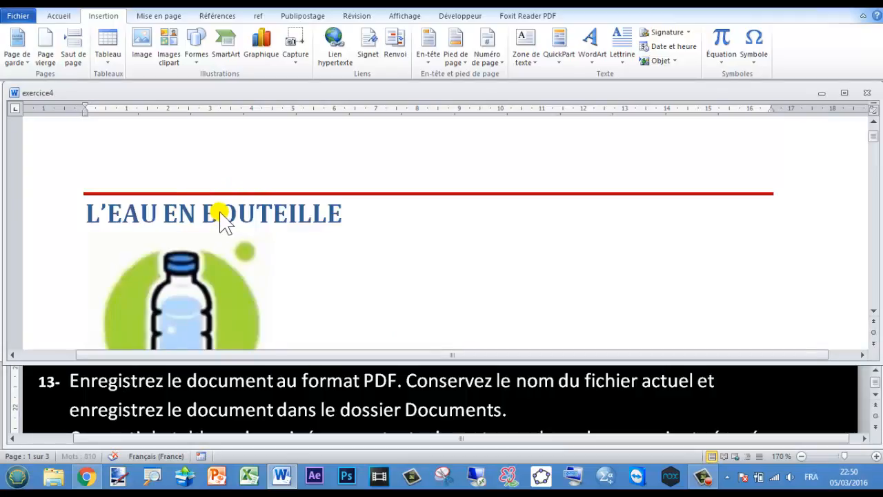
left_click(21, 16)
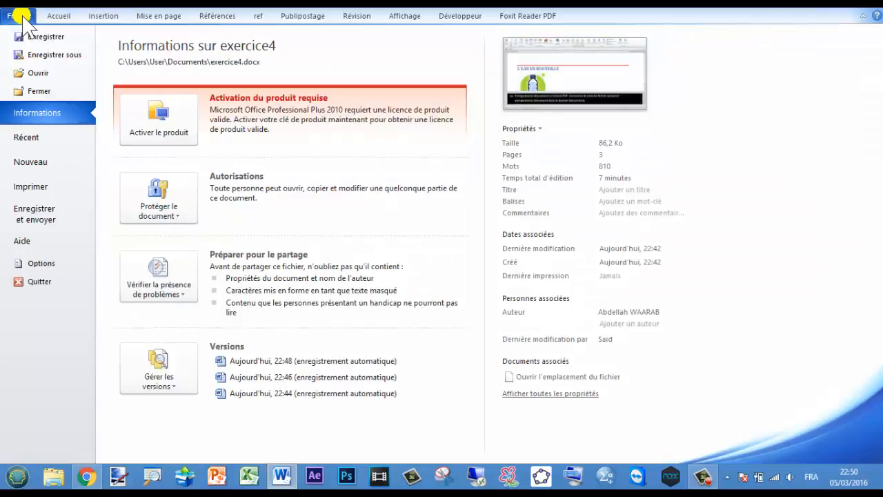
left_click(41, 54)
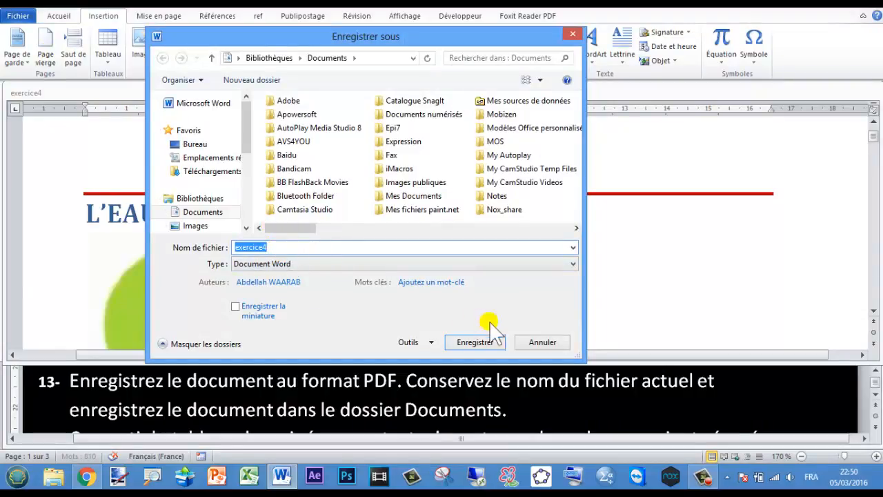
left_click(535, 343)
left_click(375, 231)
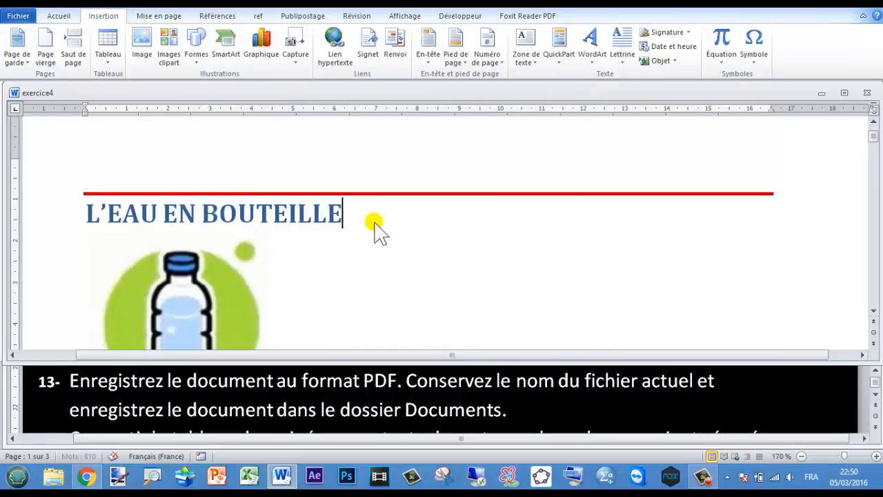
scroll(366, 261, "down", 3)
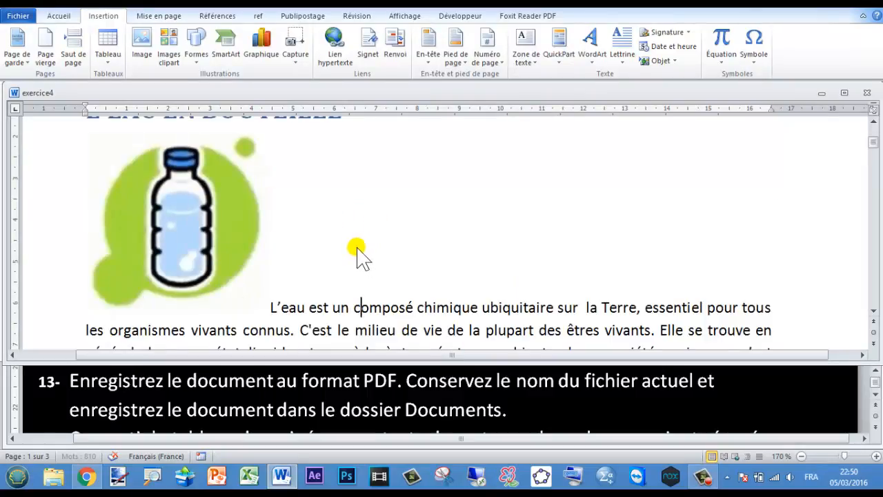
Step: Save exercice4 as a PDF in the Documents folder, keeping the file name exercice4
left_click(20, 16)
left_click(72, 54)
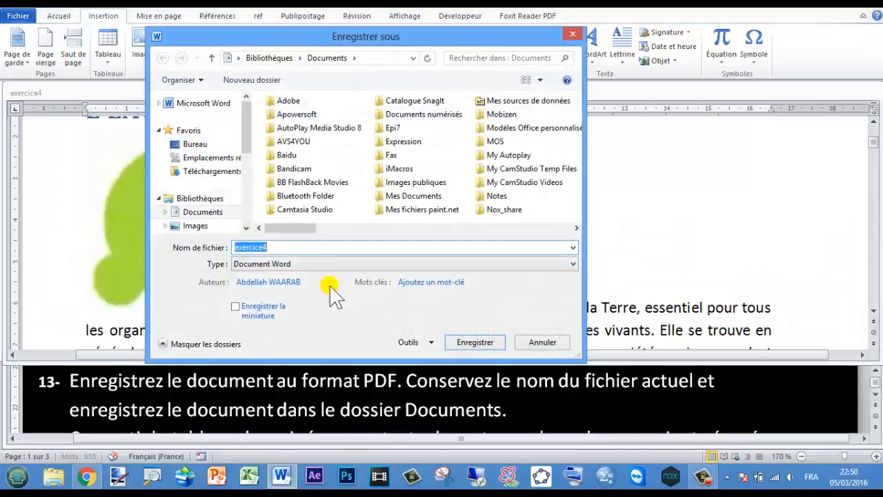
left_click(285, 265)
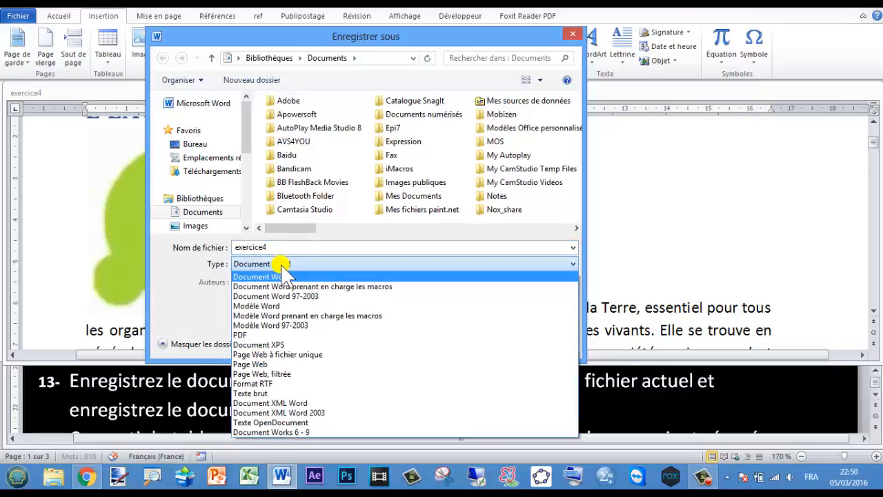
left_click(240, 335)
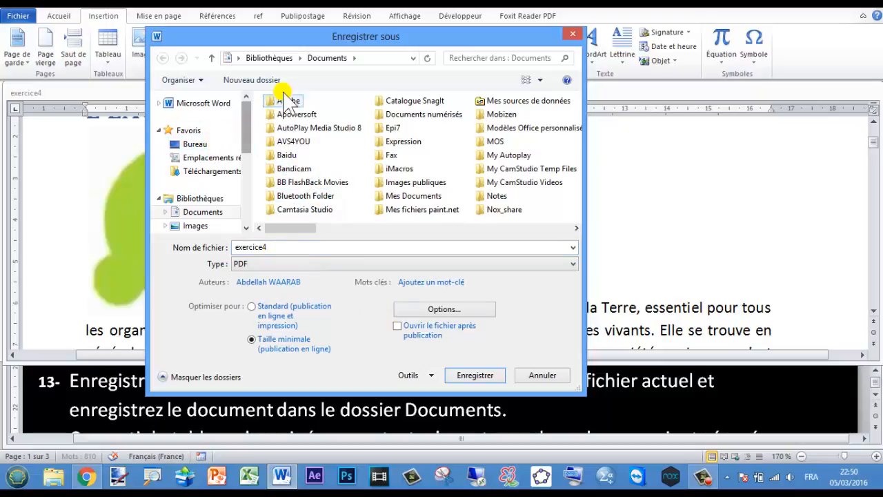
left_click(466, 375)
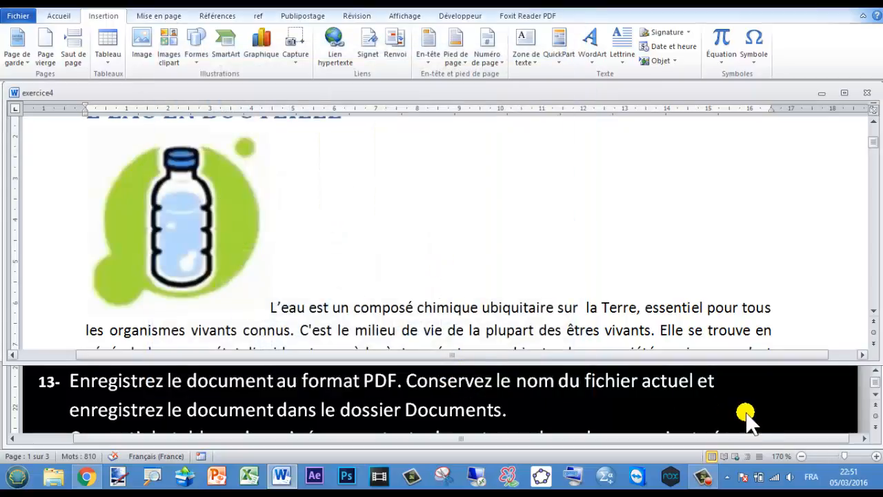
Step: Read instruction 14 in Atelier4 about converting the minerals table
left_click(875, 406)
scroll(875, 406, "down", 3)
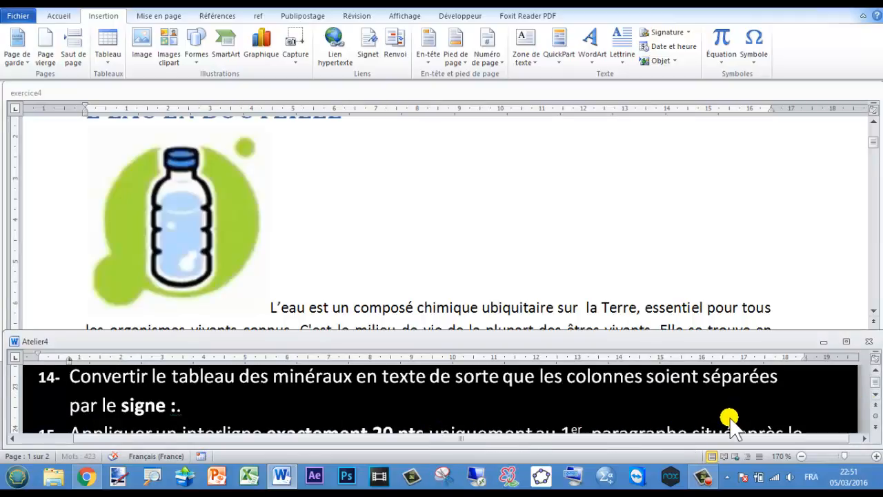
Step: Convert the whole Tableau des minéraux table in exercice4 to text, separating the columns with a custom ":" character
left_click(349, 238)
scroll(349, 238, "down", 10)
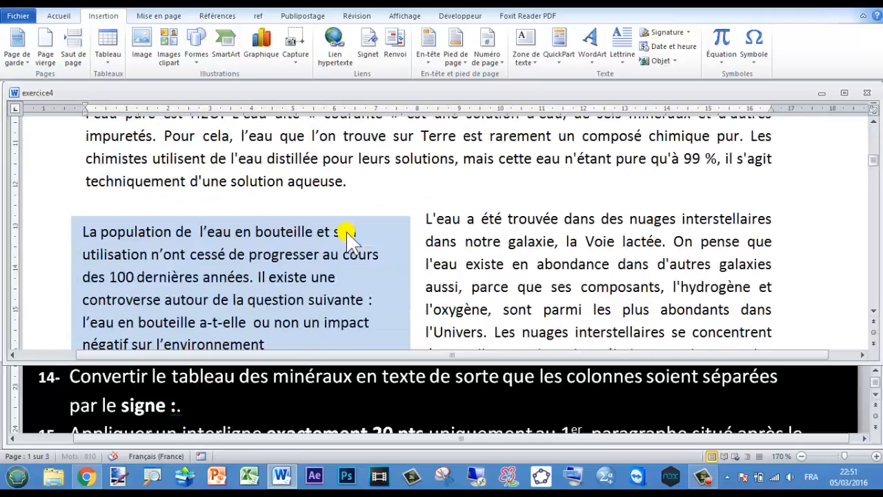
scroll(348, 238, "down", 3)
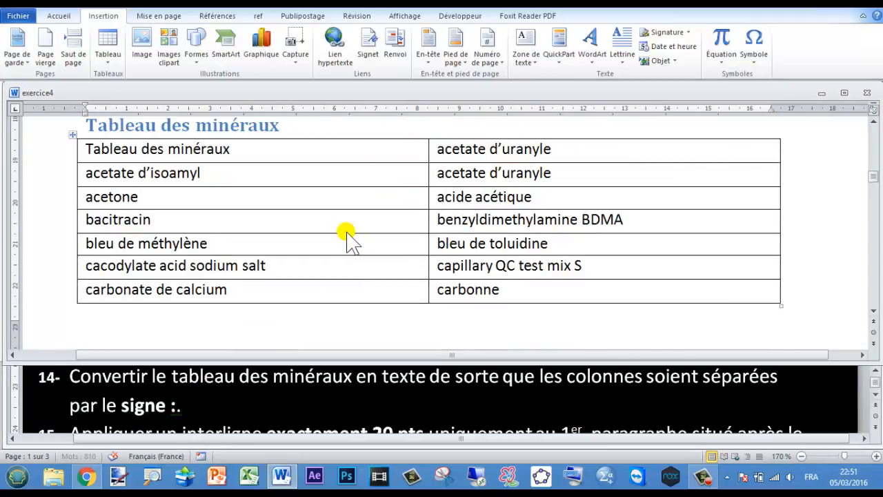
left_click(77, 142)
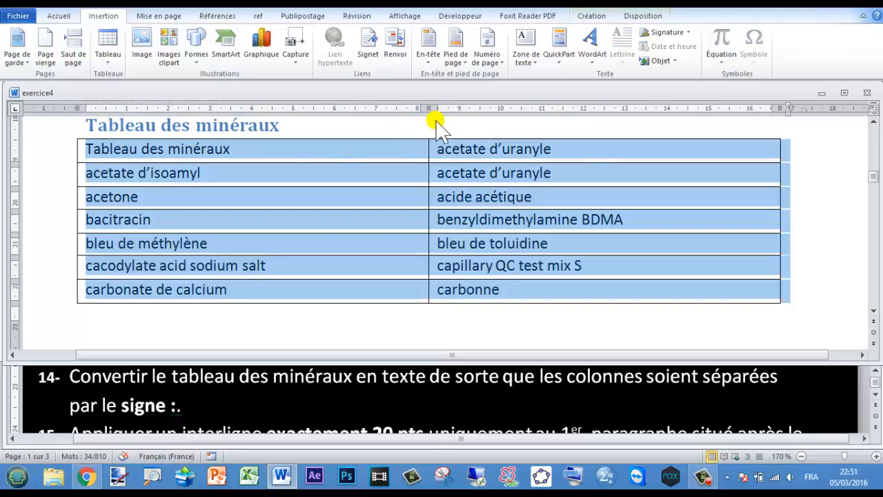
left_click(645, 17)
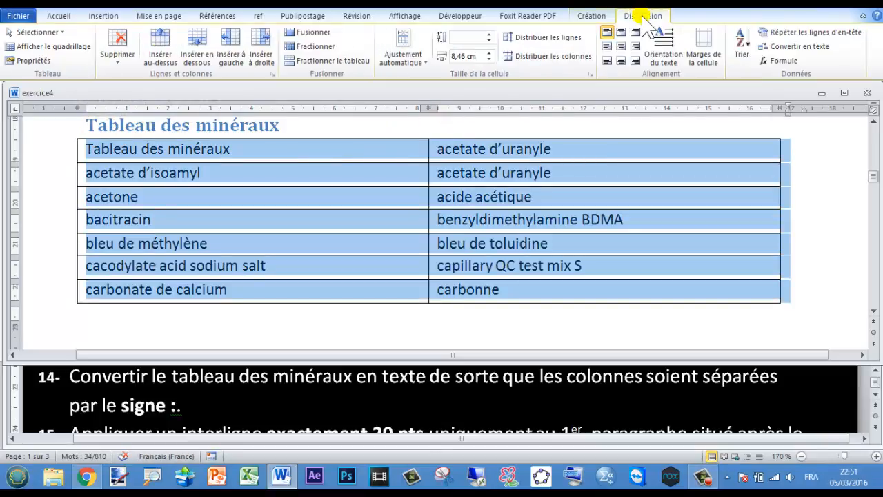
left_click(800, 46)
left_click(304, 132)
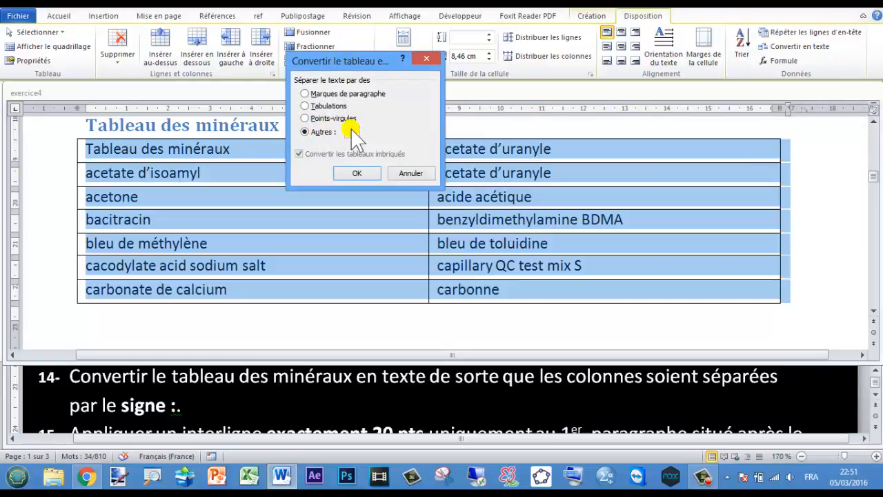
type(":")
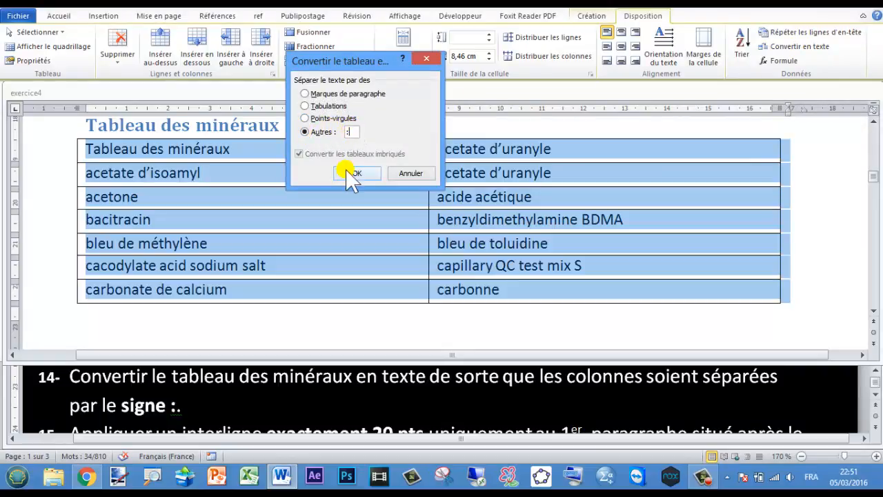
left_click(353, 173)
left_click(231, 197)
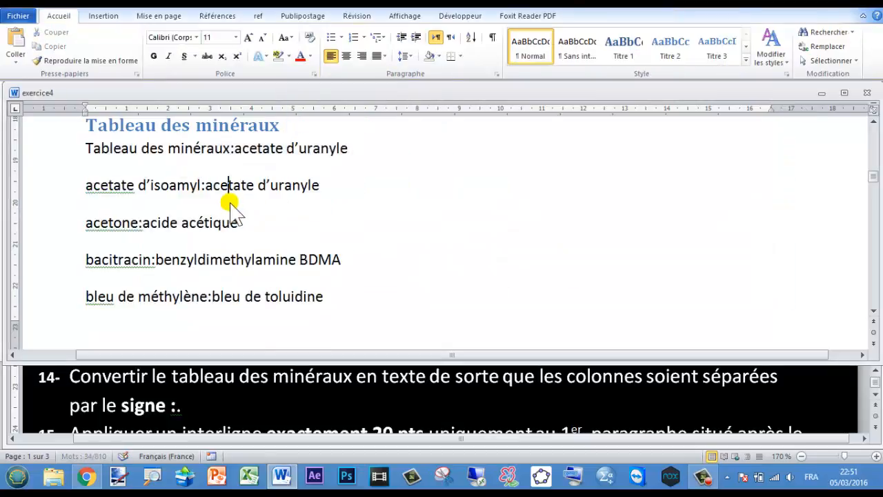
left_click(199, 181)
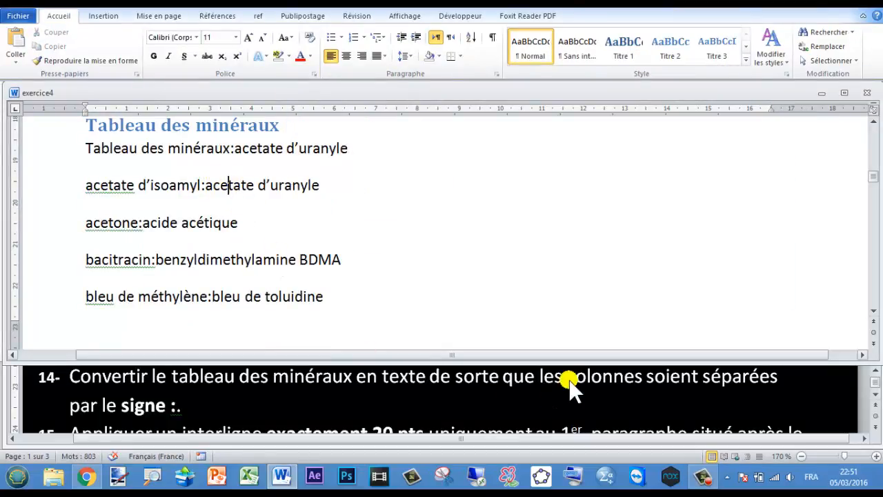
Step: Read instruction 15 in Atelier4 about the line spacing of the first paragraph
left_click(876, 397)
scroll(876, 399, "down", 2)
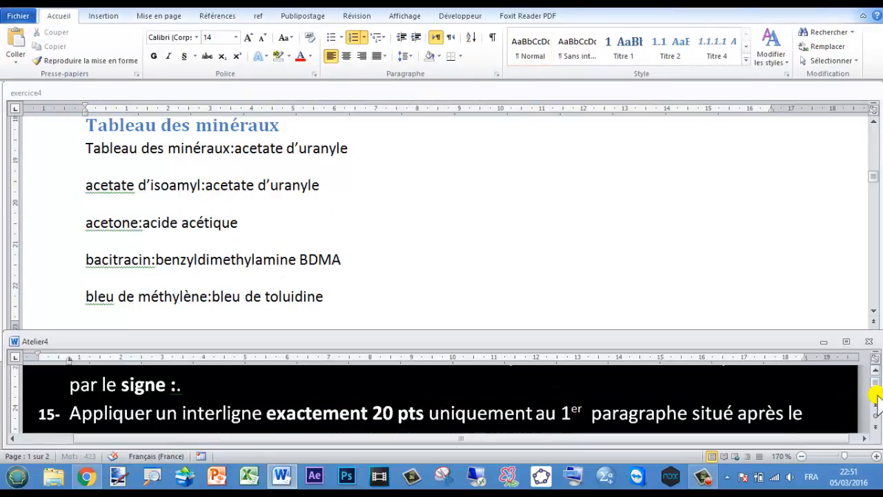
scroll(878, 402, "down", 1)
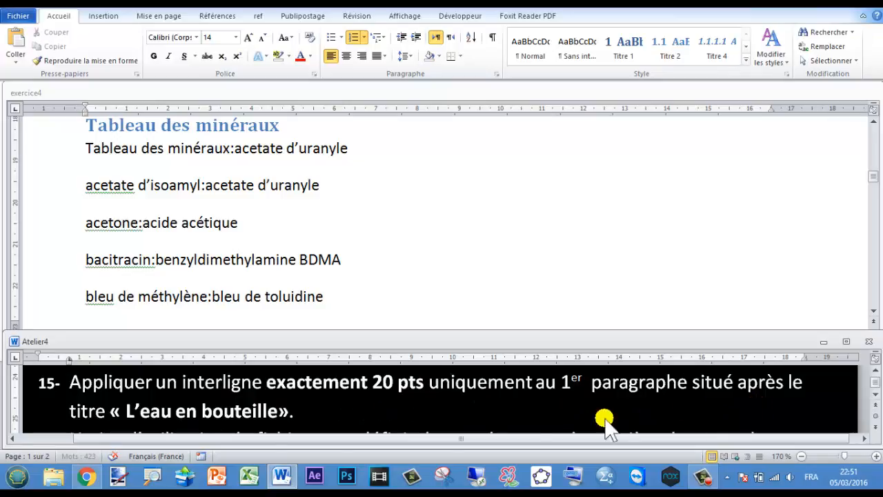
Step: Set the line spacing of the first paragraph after the L'EAU EN BOUTEILLE heading in exercice4 to exactly 20 pt
left_click(875, 174)
left_click_drag(874, 175, 872, 148)
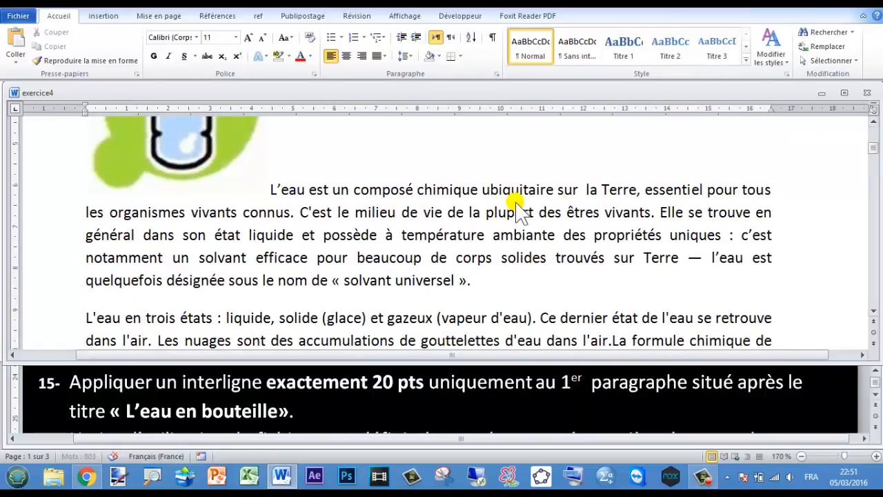
left_click(453, 214)
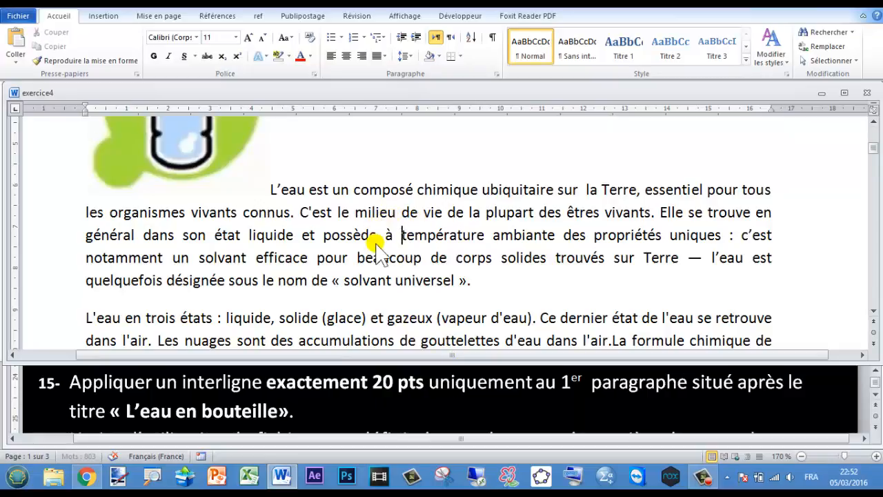
left_click(408, 56)
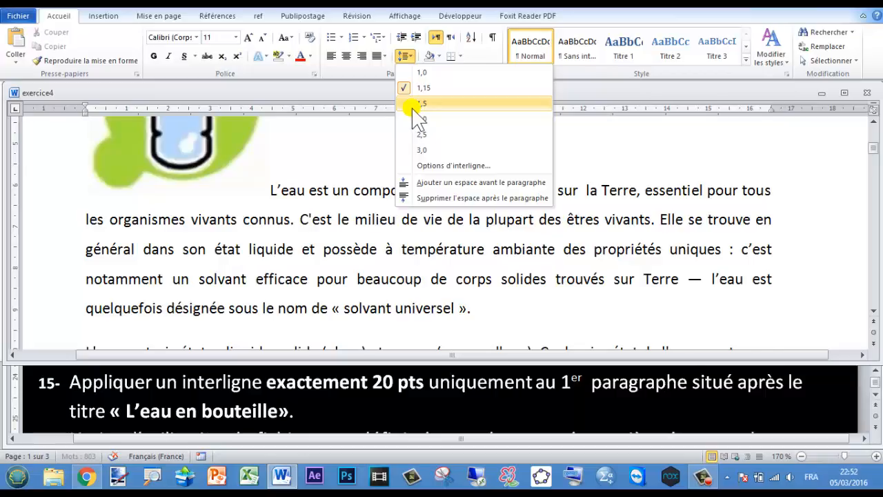
left_click(333, 134)
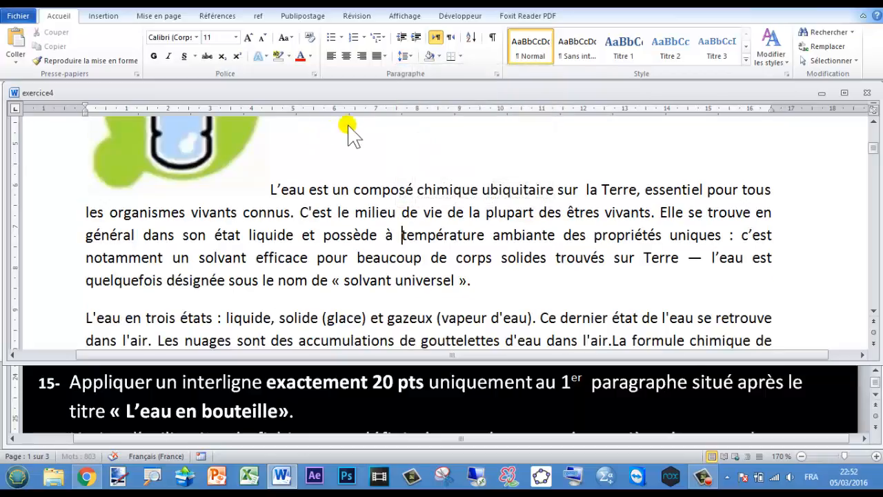
left_click(498, 71)
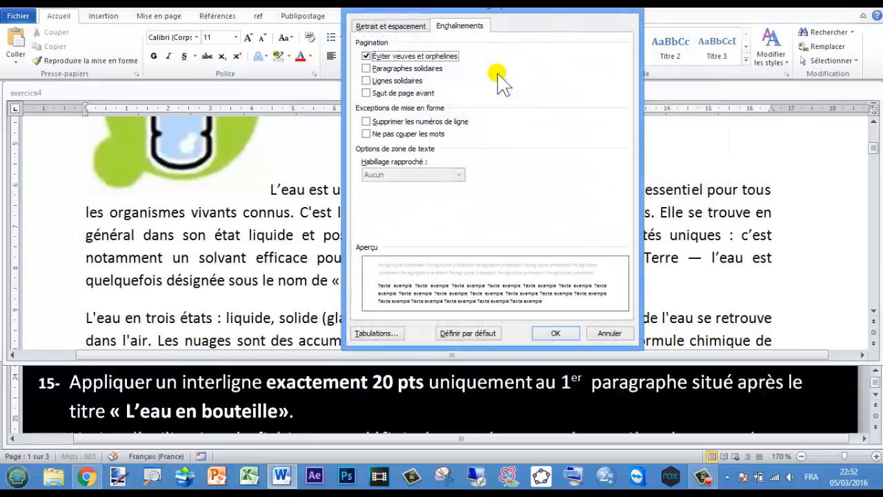
left_click(407, 27)
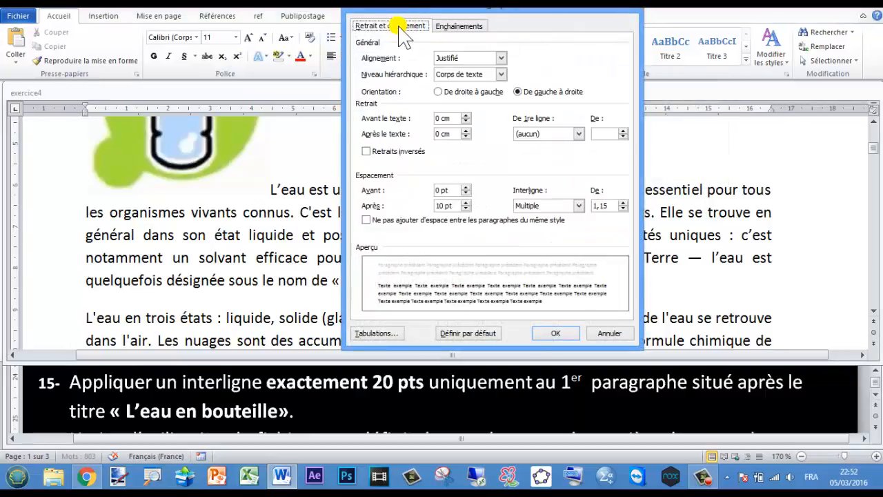
left_click(552, 206)
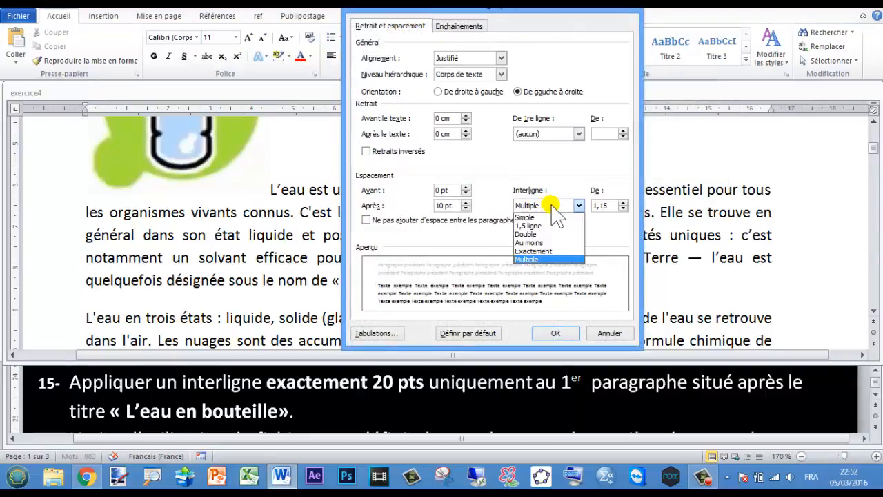
left_click(546, 250)
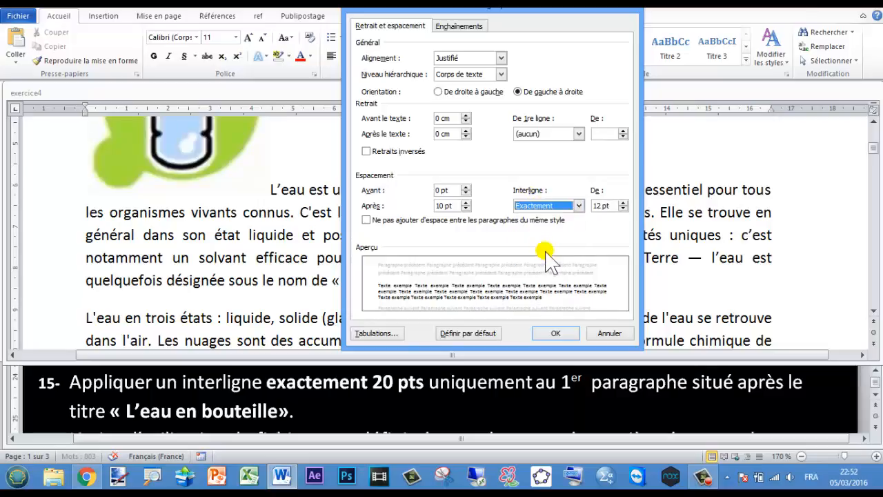
left_click(623, 202)
left_click(624, 203)
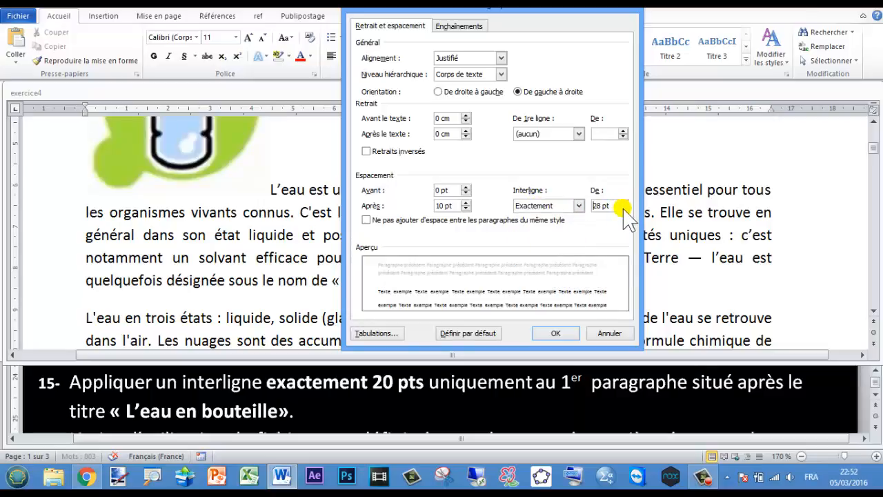
left_click(624, 209)
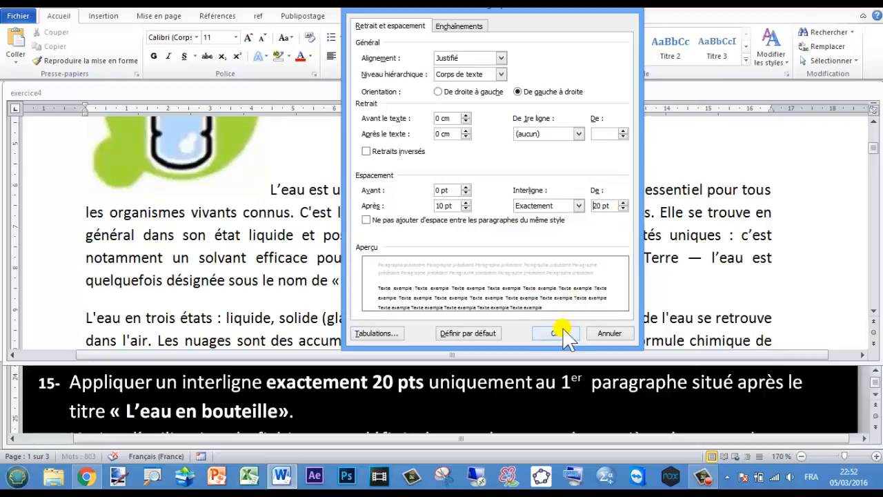
left_click(558, 333)
scroll(477, 238, "down", 1)
scroll(476, 235, "up", 1)
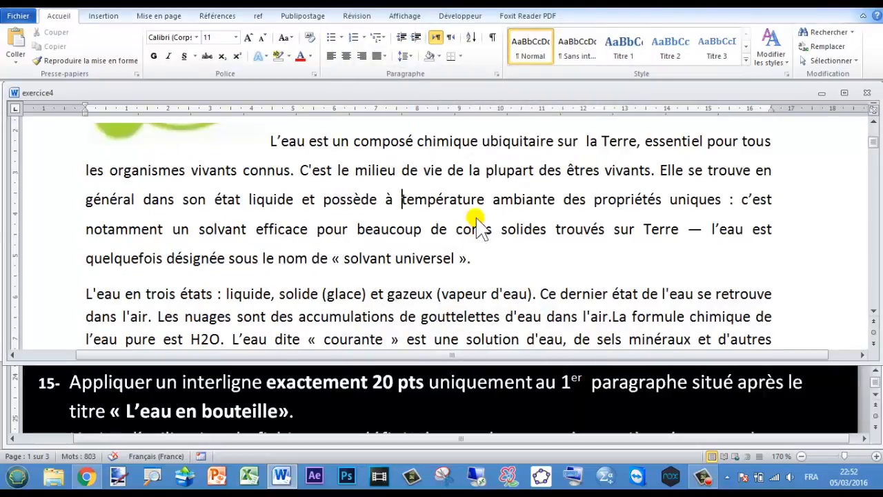
Step: Following instruction 16, restrict editing of exercice4 to comments only and activate the protection without a password
left_click(875, 399)
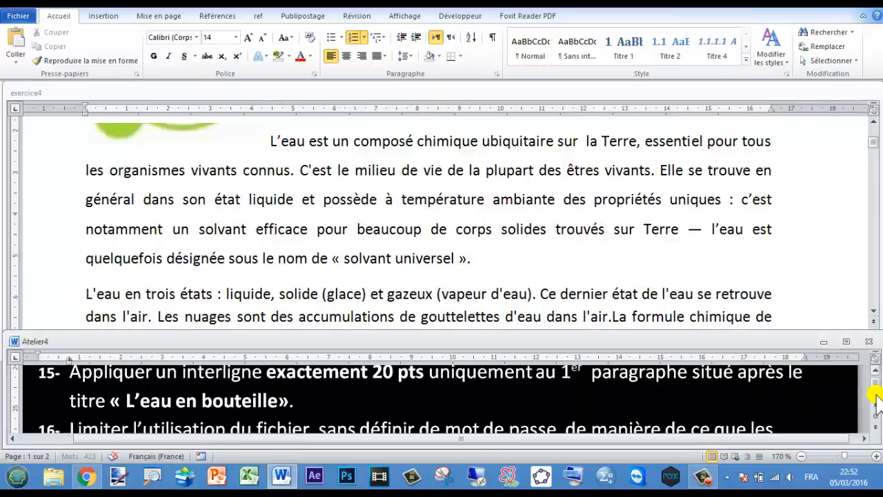
scroll(875, 399, "down", 1)
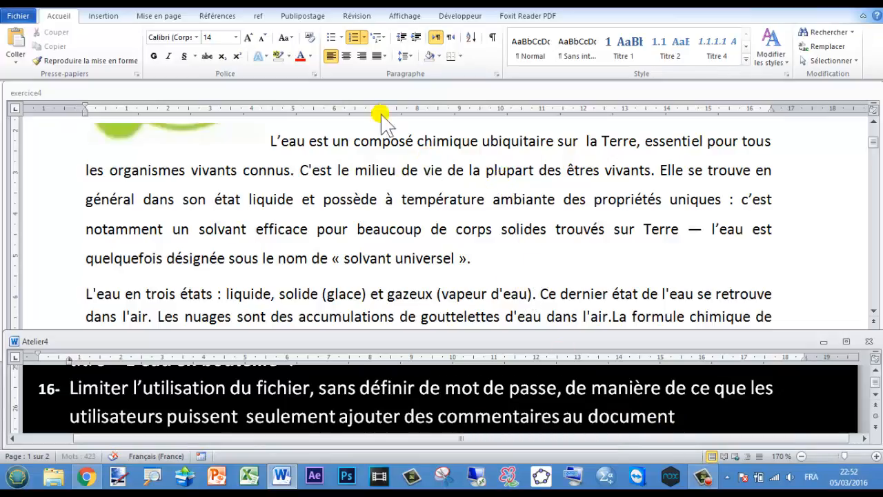
left_click(355, 17)
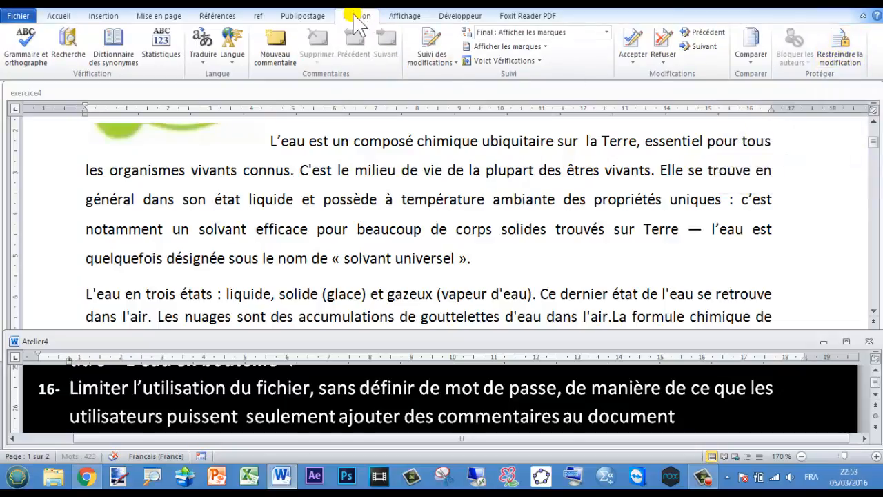
left_click(842, 59)
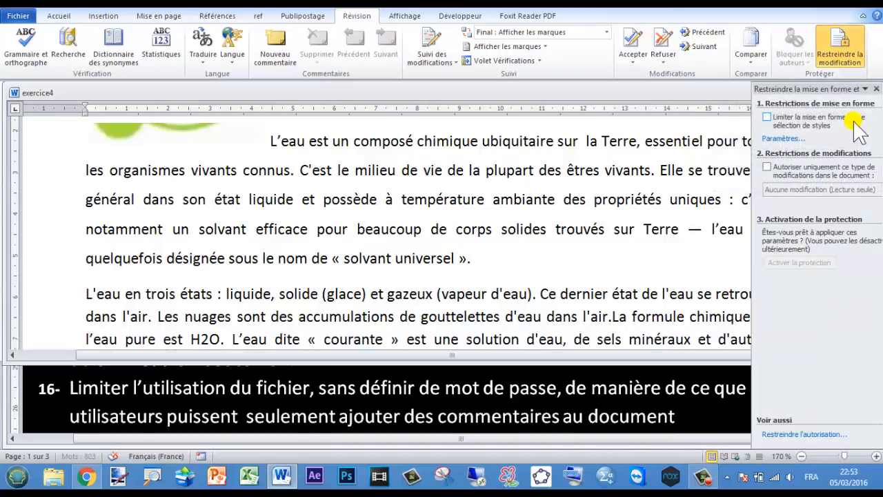
left_click(769, 169)
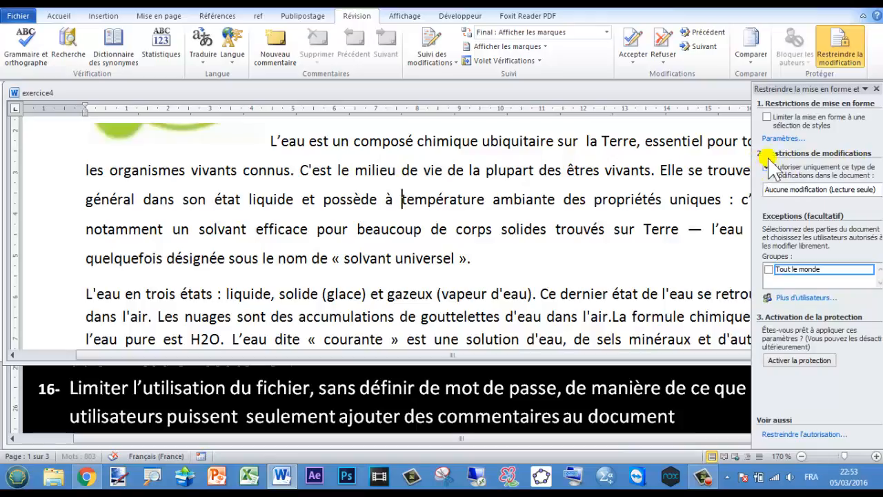
left_click(780, 189)
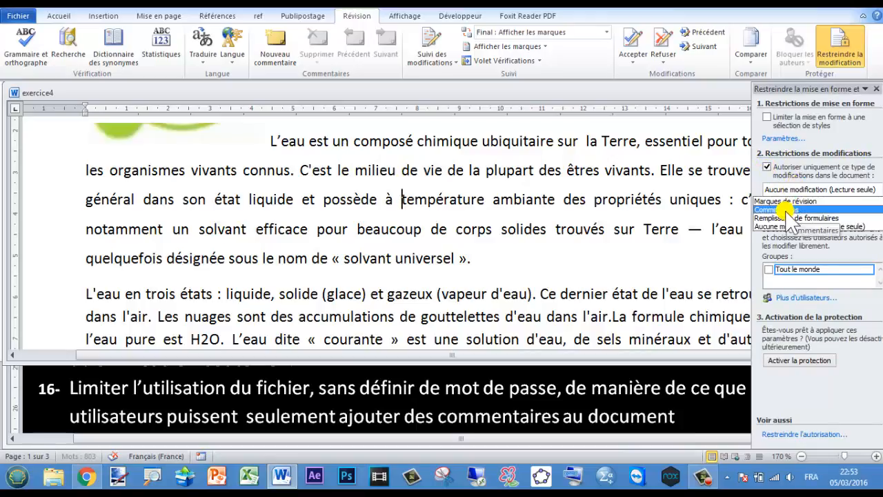
left_click(786, 210)
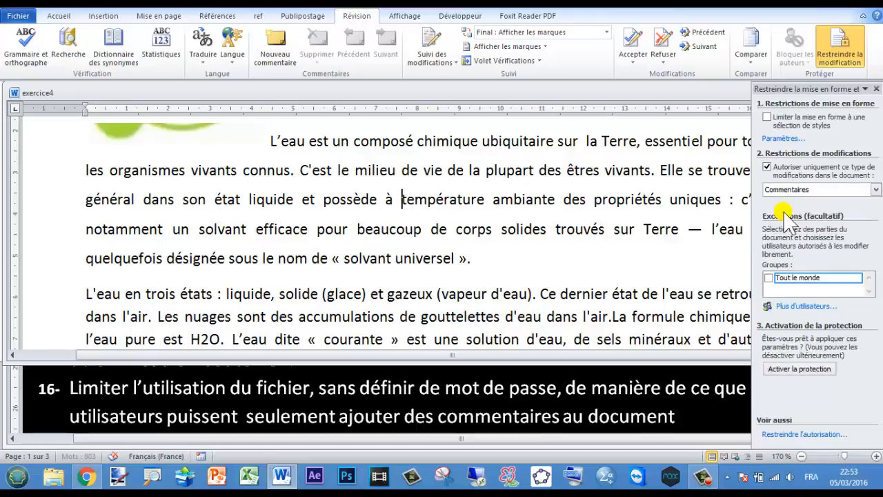
left_click(799, 370)
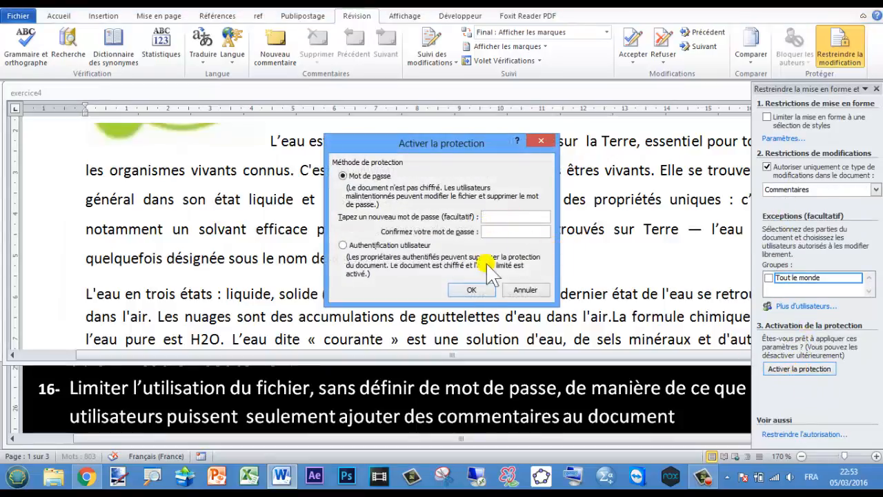
left_click(471, 290)
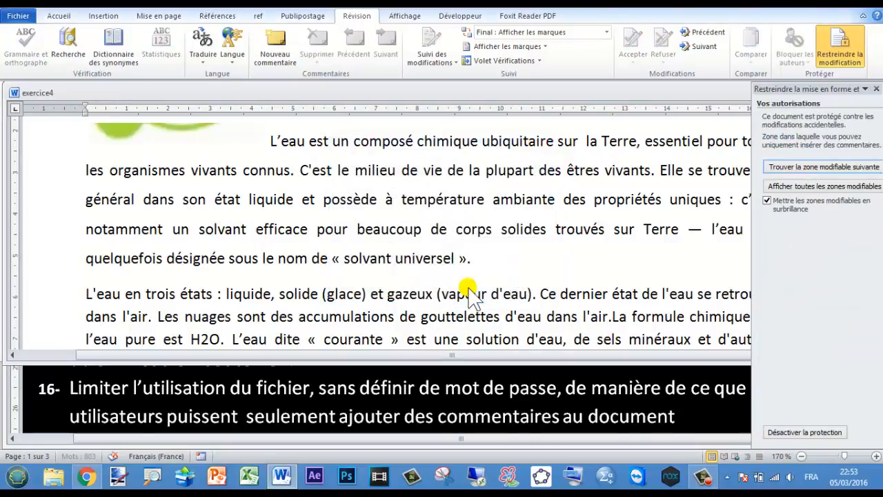
left_click(876, 89)
Step: Following instruction 17 in Atelier4, set the header's distance from the top of the page in exercice4 to 1,25 cm
left_click(741, 388)
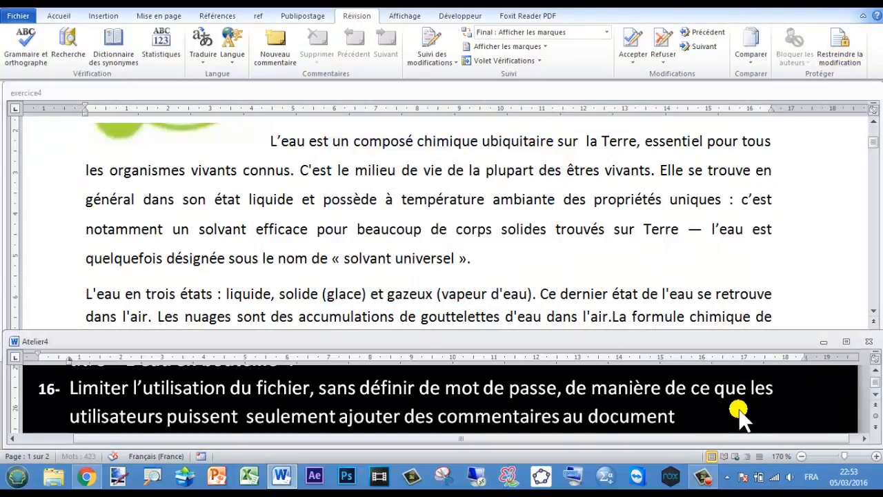
scroll(875, 406, "down", 3)
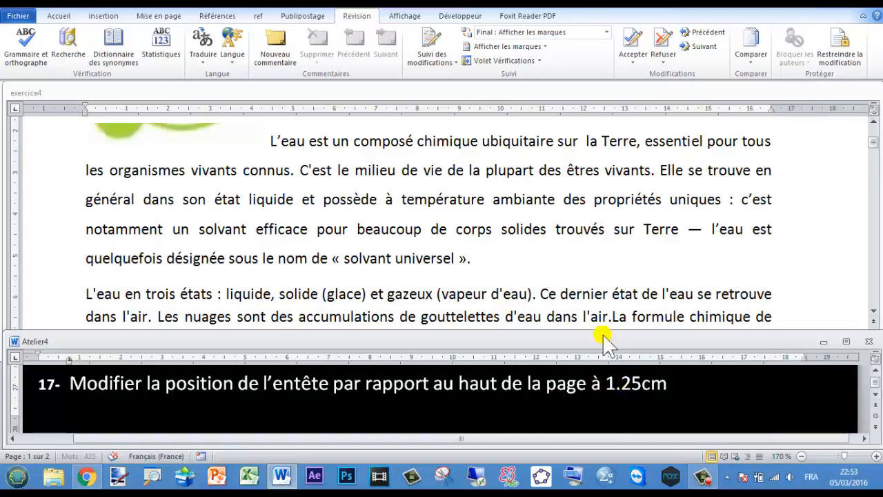
left_click(437, 183)
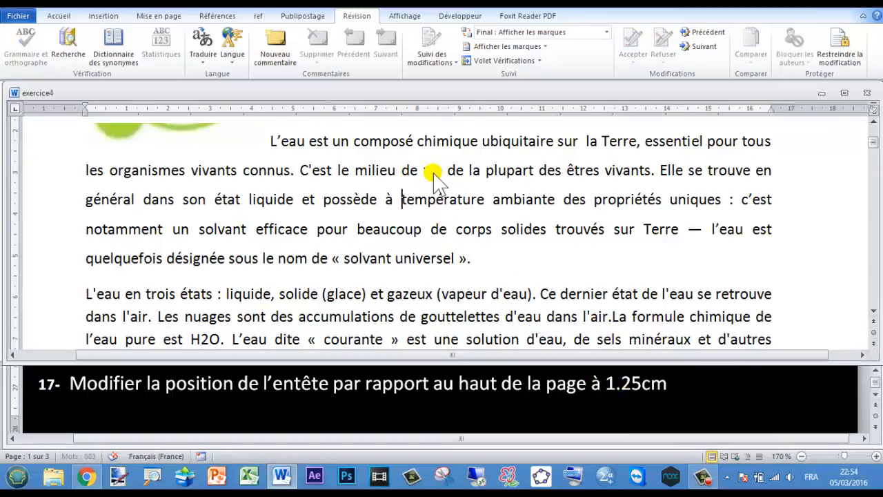
left_click(107, 15)
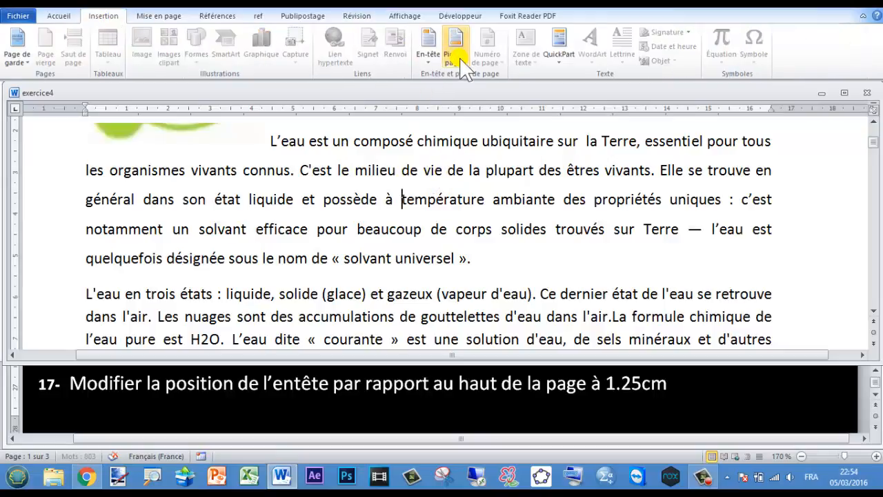
left_click(430, 61)
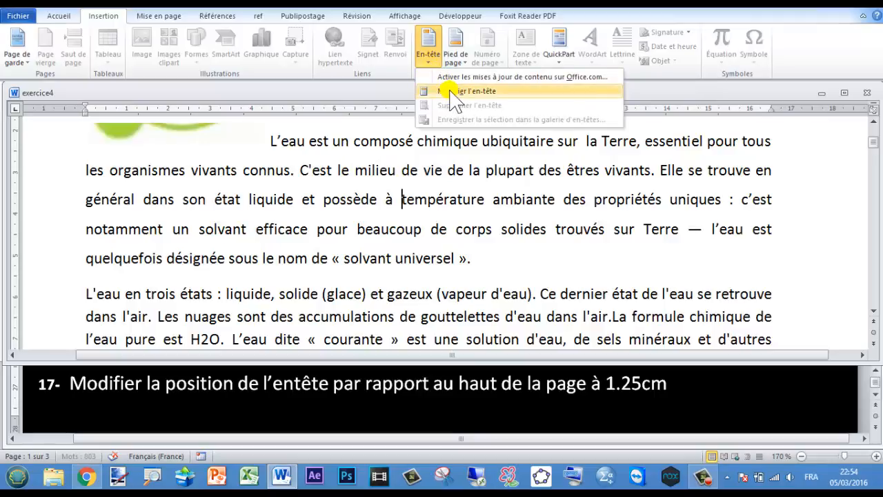
left_click(467, 91)
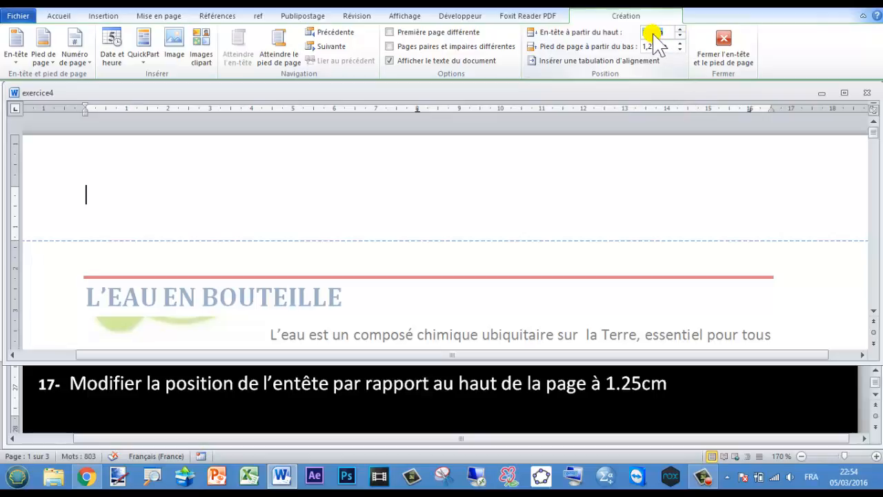
double_click(653, 35)
type("25")
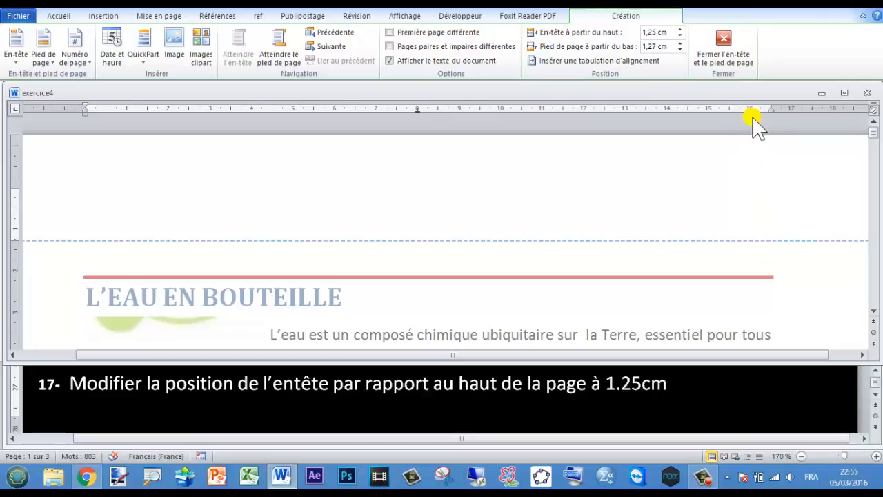
Step: Bring instruction 18 of Atelier4 into view and leave header and footer editing in exercice4
left_click(875, 404)
scroll(875, 403, "down", 2)
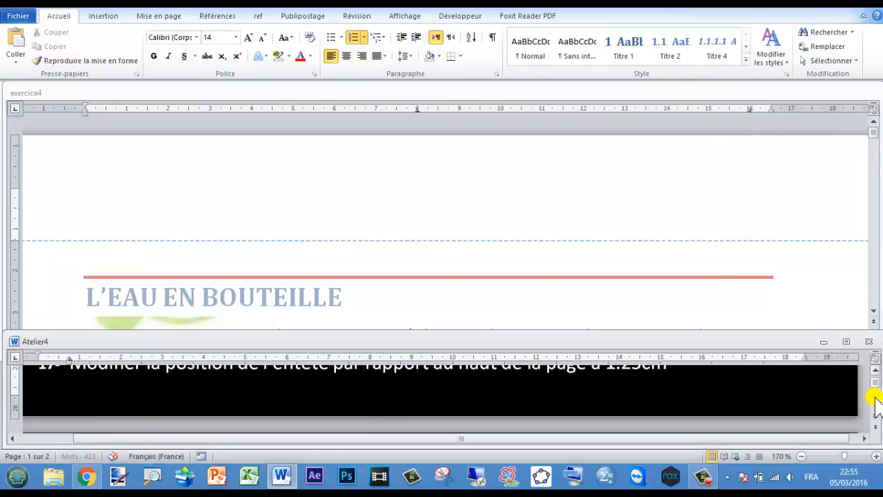
scroll(875, 404, "down", 2)
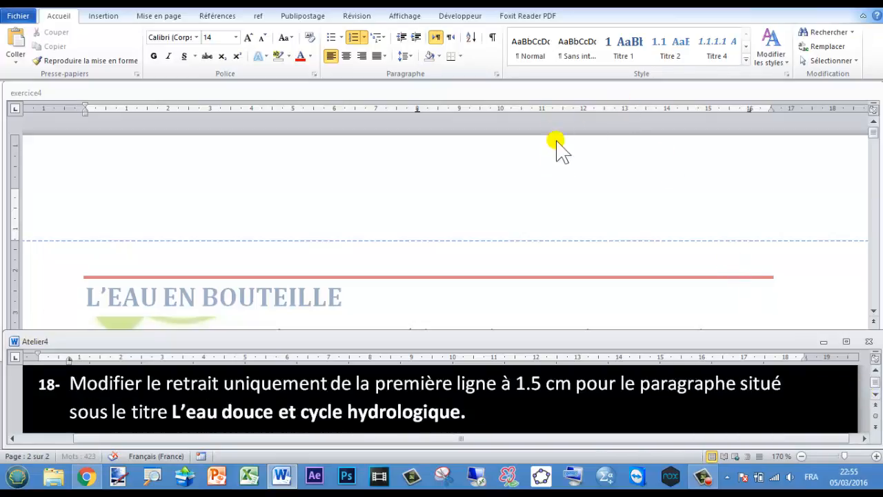
double_click(475, 205)
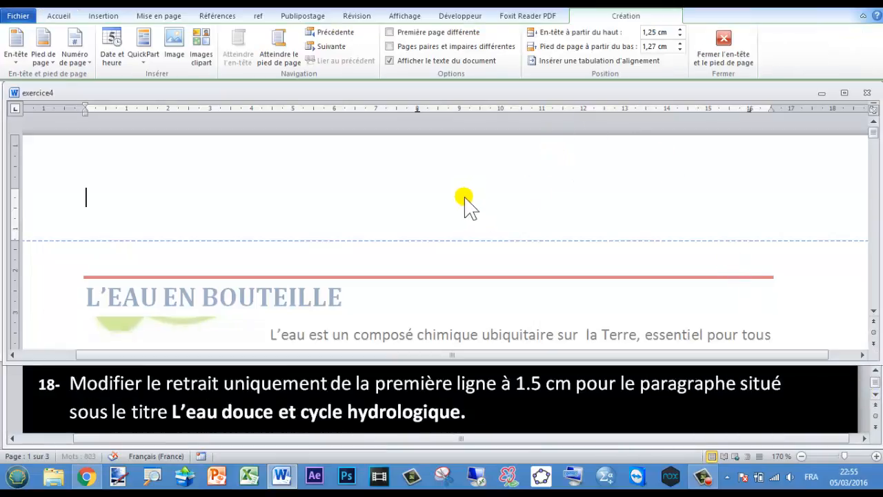
left_click(728, 52)
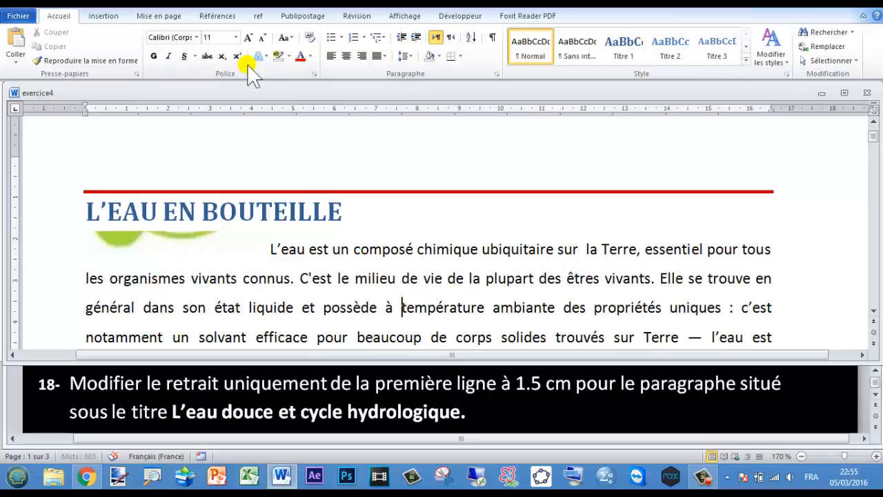
Step: Jump to the "L'eau et le cycle hydrologique" heading in exercice4 using document navigation, and hide the navigation pane again
left_click(399, 16)
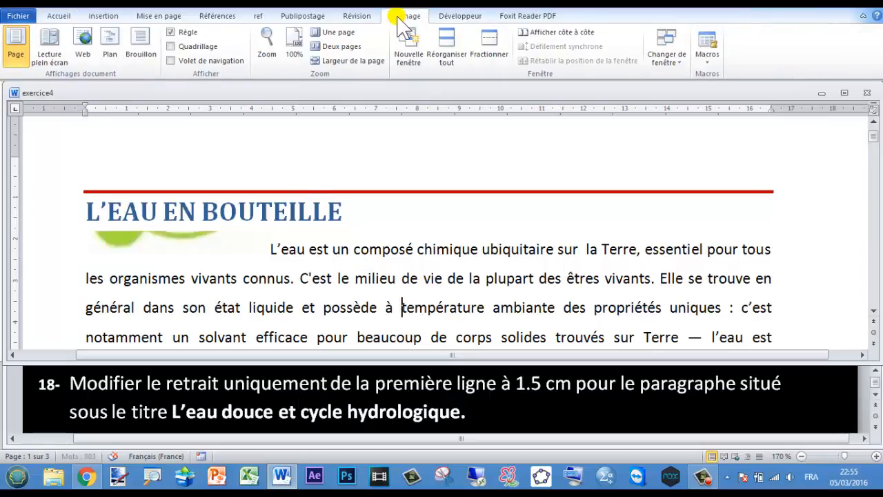
left_click(173, 60)
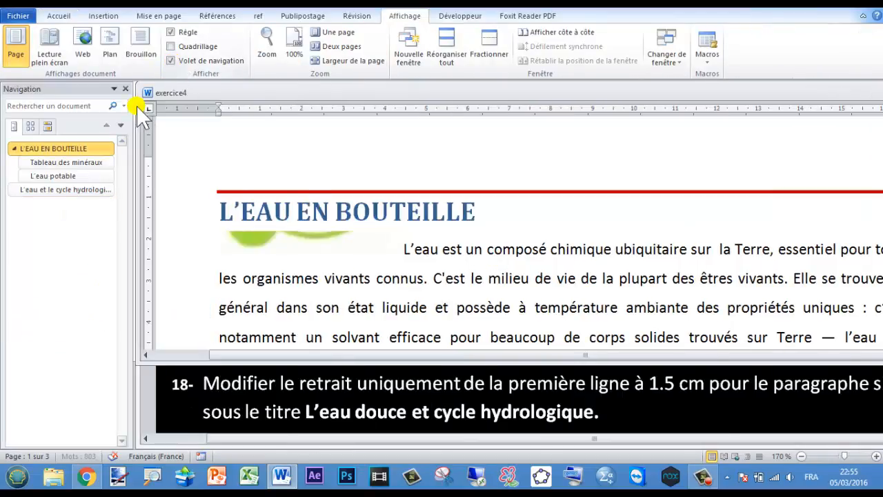
left_click(63, 191)
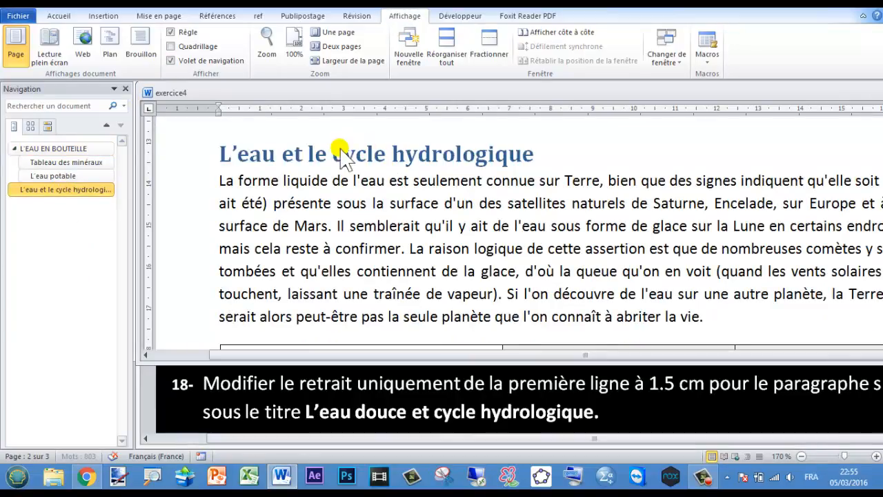
left_click(125, 89)
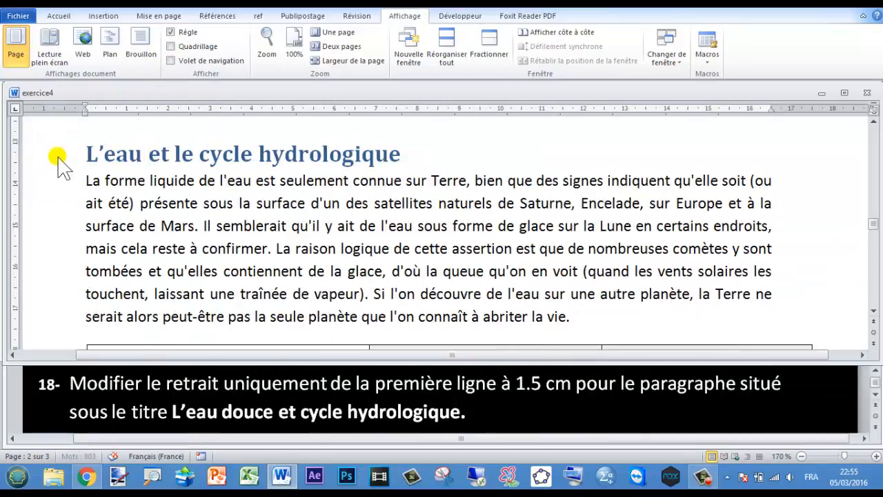
Step: Give the paragraph under "L'eau et le cycle hydrologique" a first-line indent of 1,5 cm
left_click(111, 177)
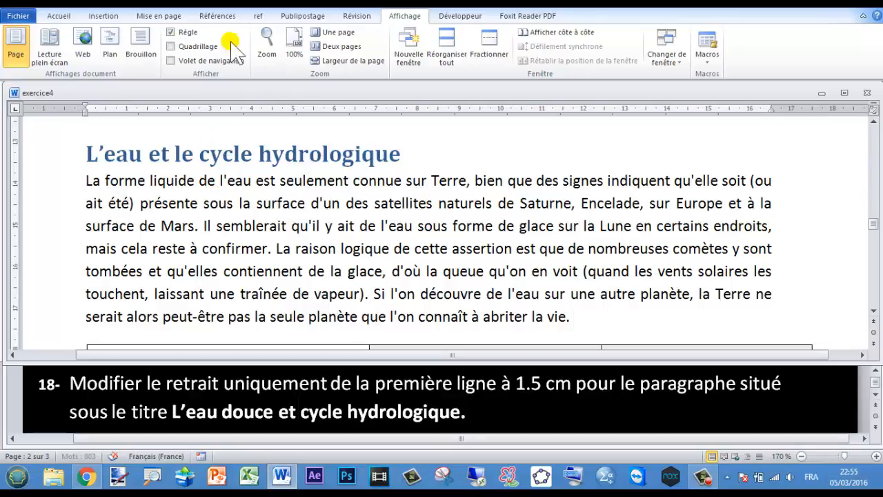
left_click(63, 16)
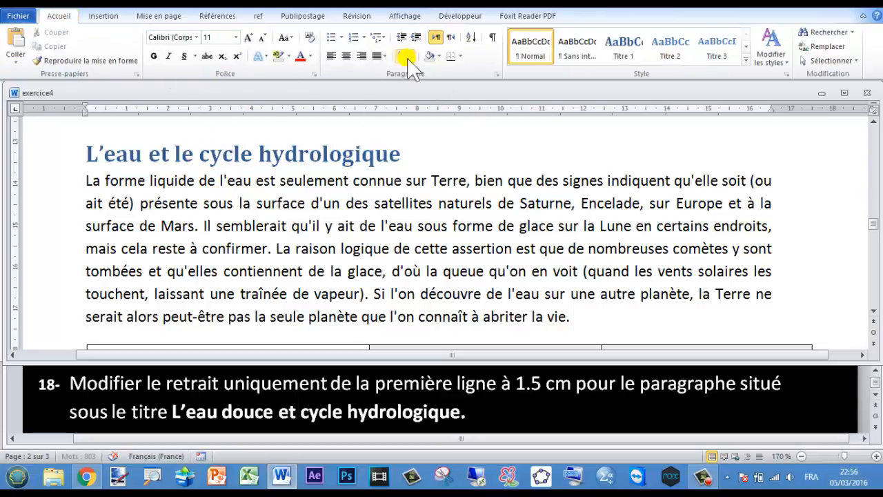
left_click(499, 73)
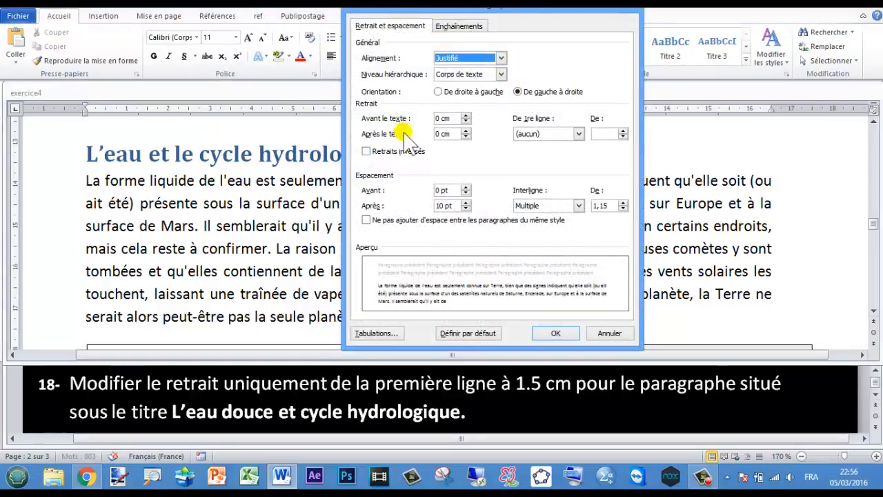
left_click(578, 134)
left_click(568, 153)
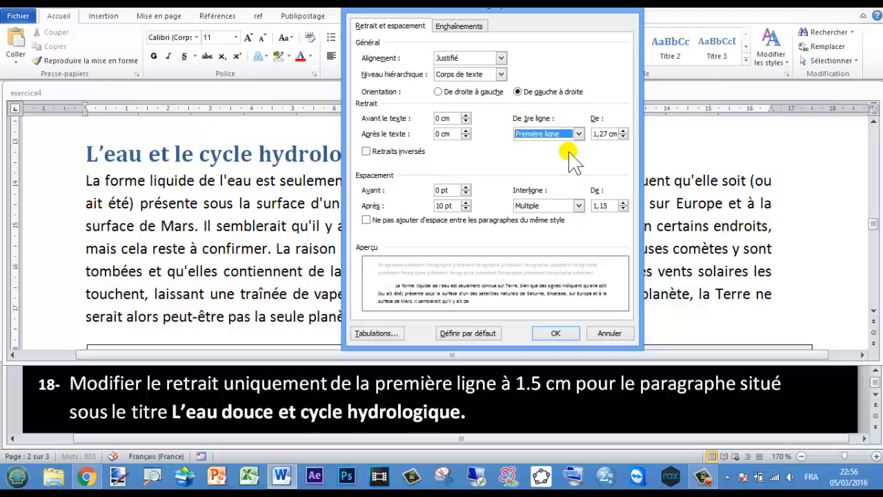
left_click(623, 131)
left_click(623, 131)
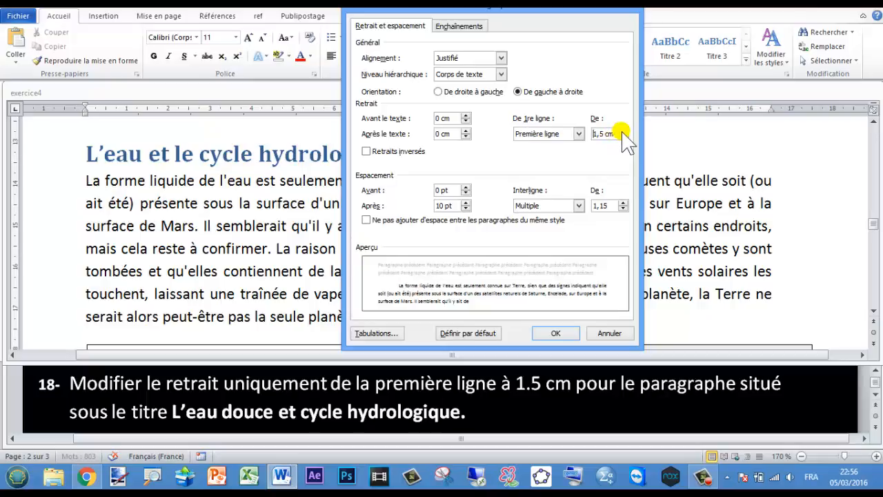
left_click(559, 333)
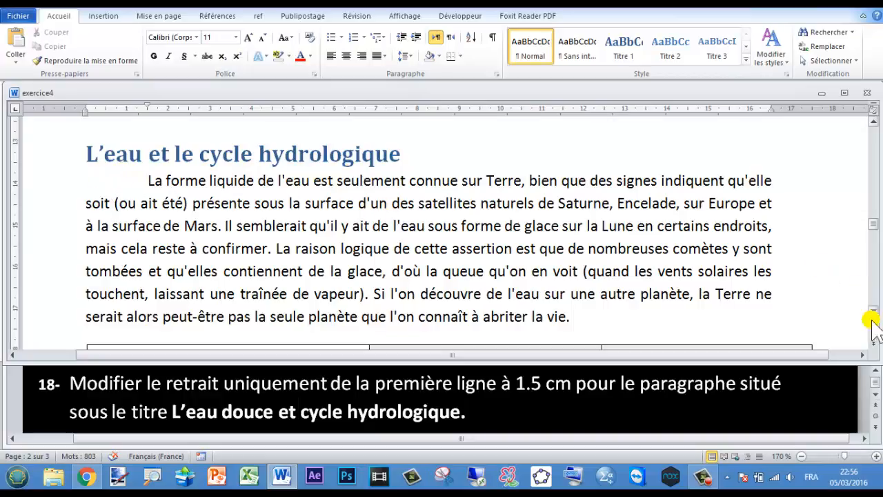
left_click(876, 403)
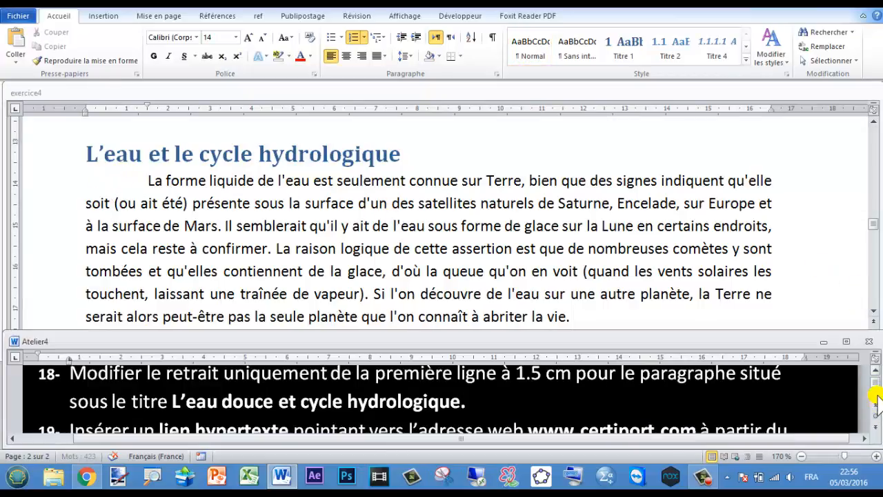
scroll(878, 399, "down", 1)
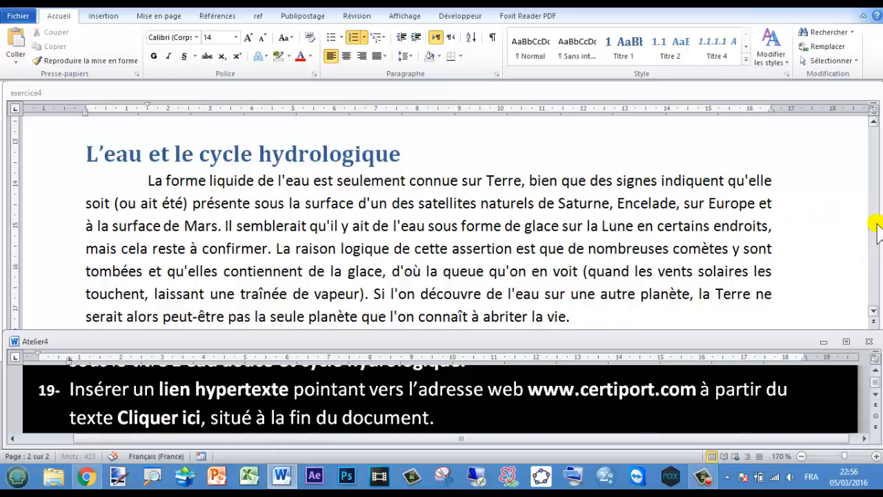
left_click_drag(877, 228, 875, 257)
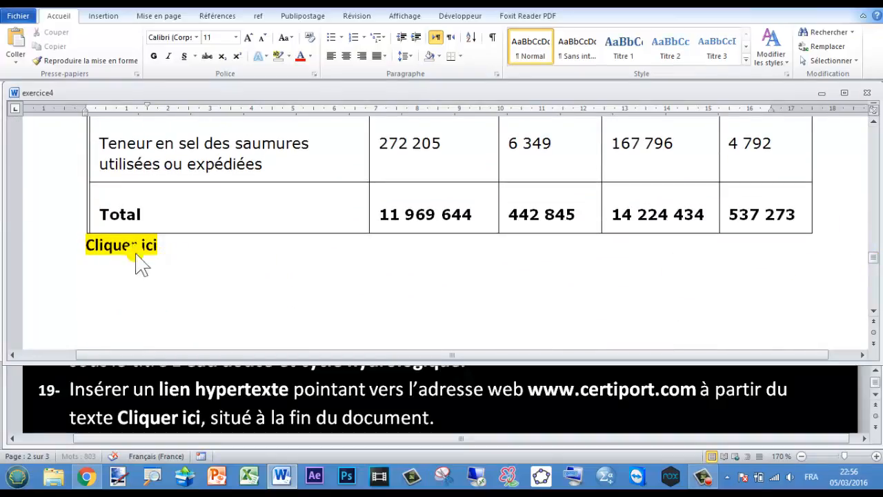
left_click(40, 245)
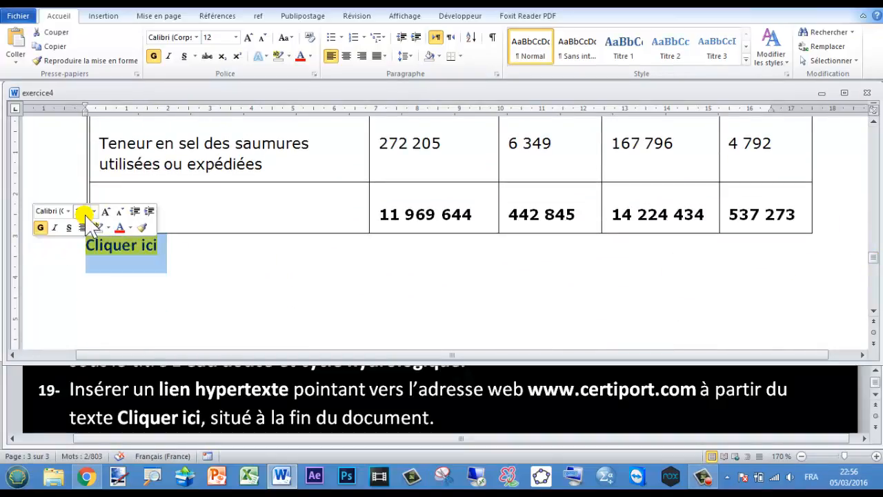
left_click(105, 15)
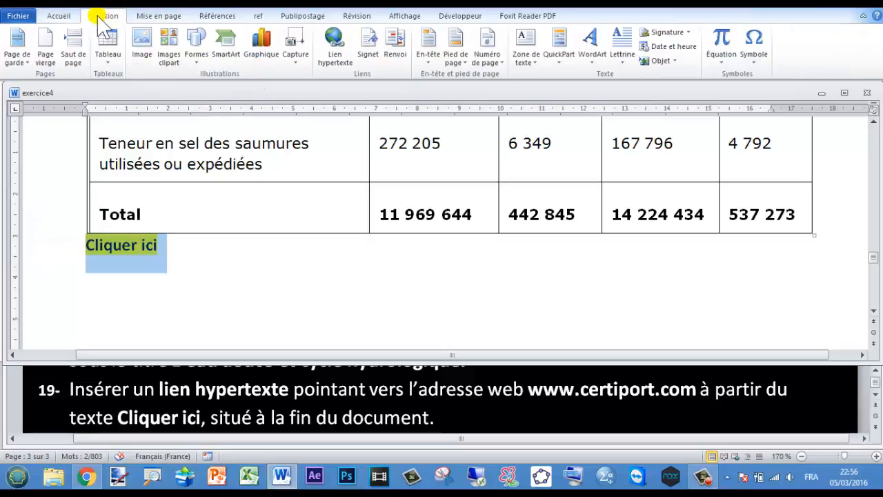
left_click(330, 54)
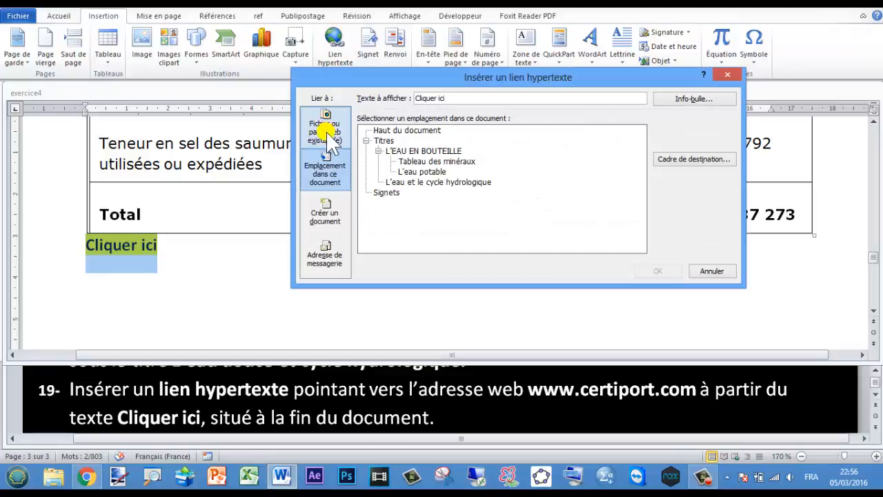
left_click(325, 131)
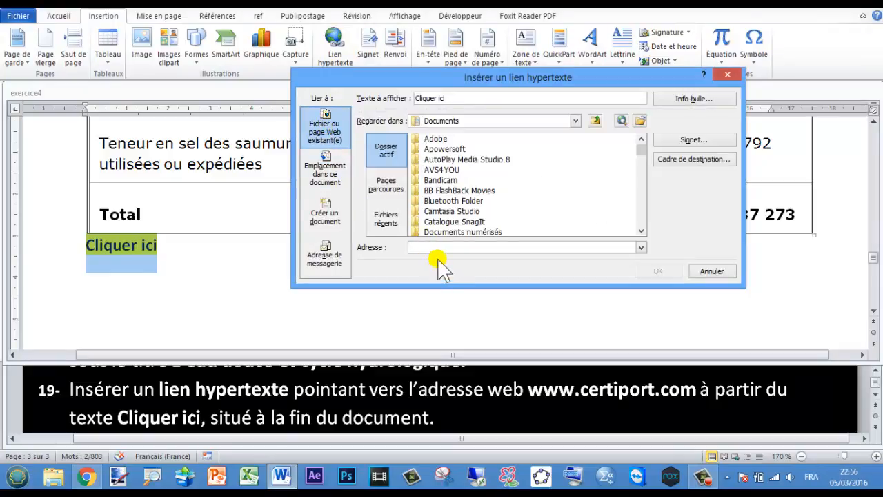
type("www.certiport.com")
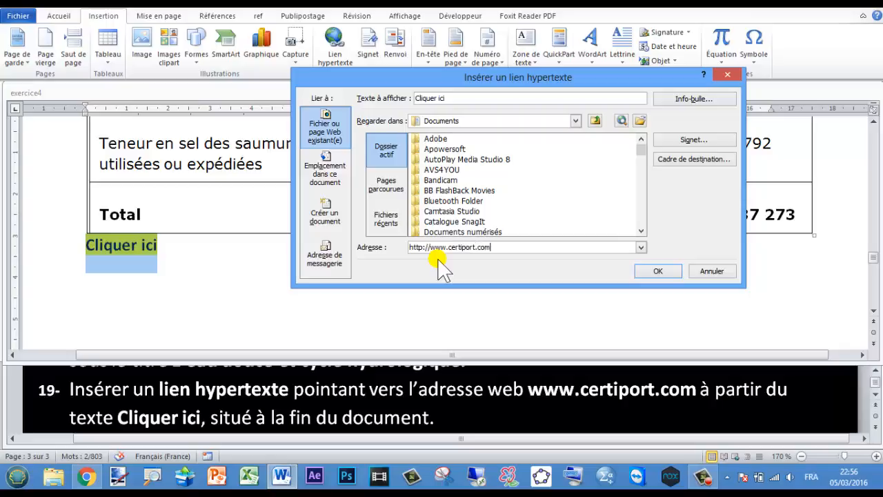
left_click(667, 272)
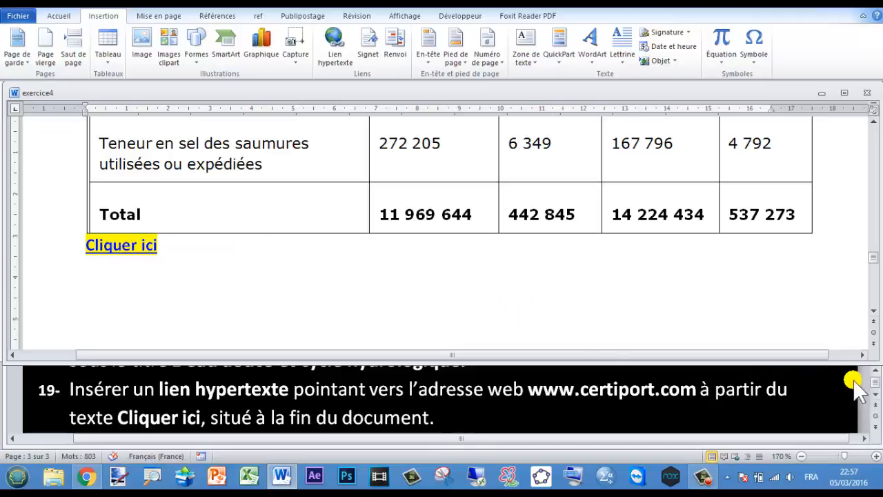
Step: Look below instruction 19 in Atelier4 for the next instruction
left_click(877, 397)
scroll(876, 397, "down", 2)
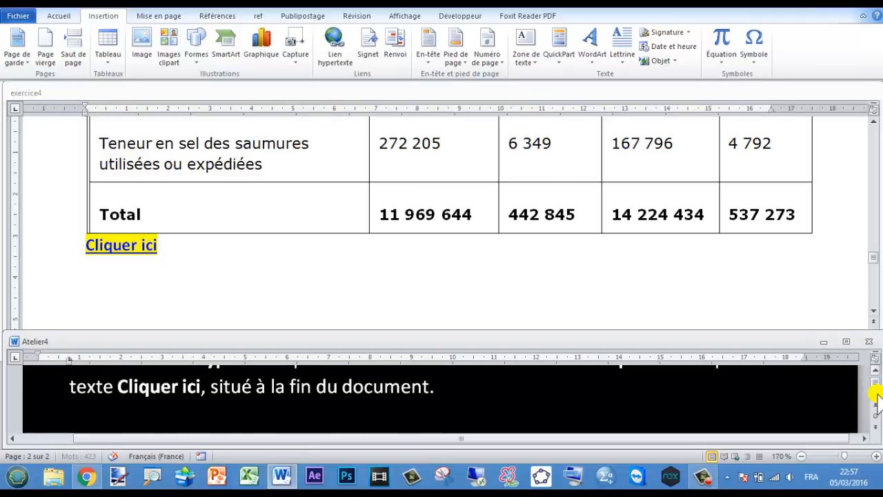
scroll(877, 400, "down", 1)
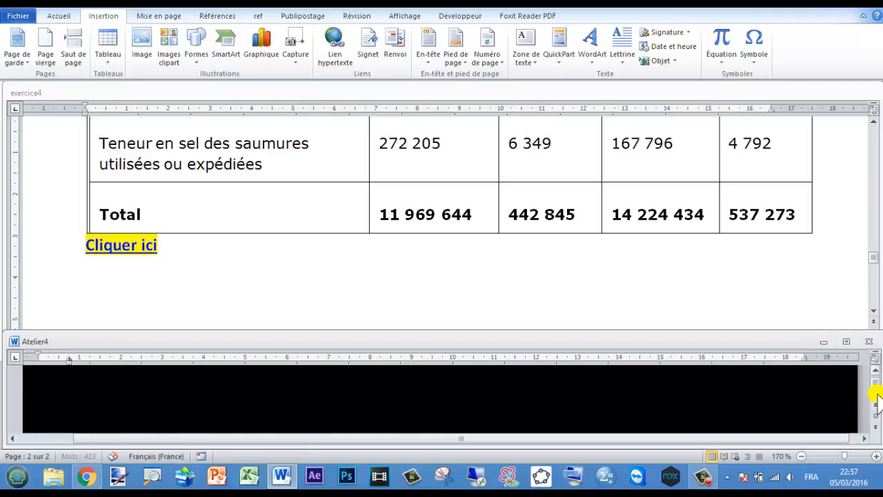